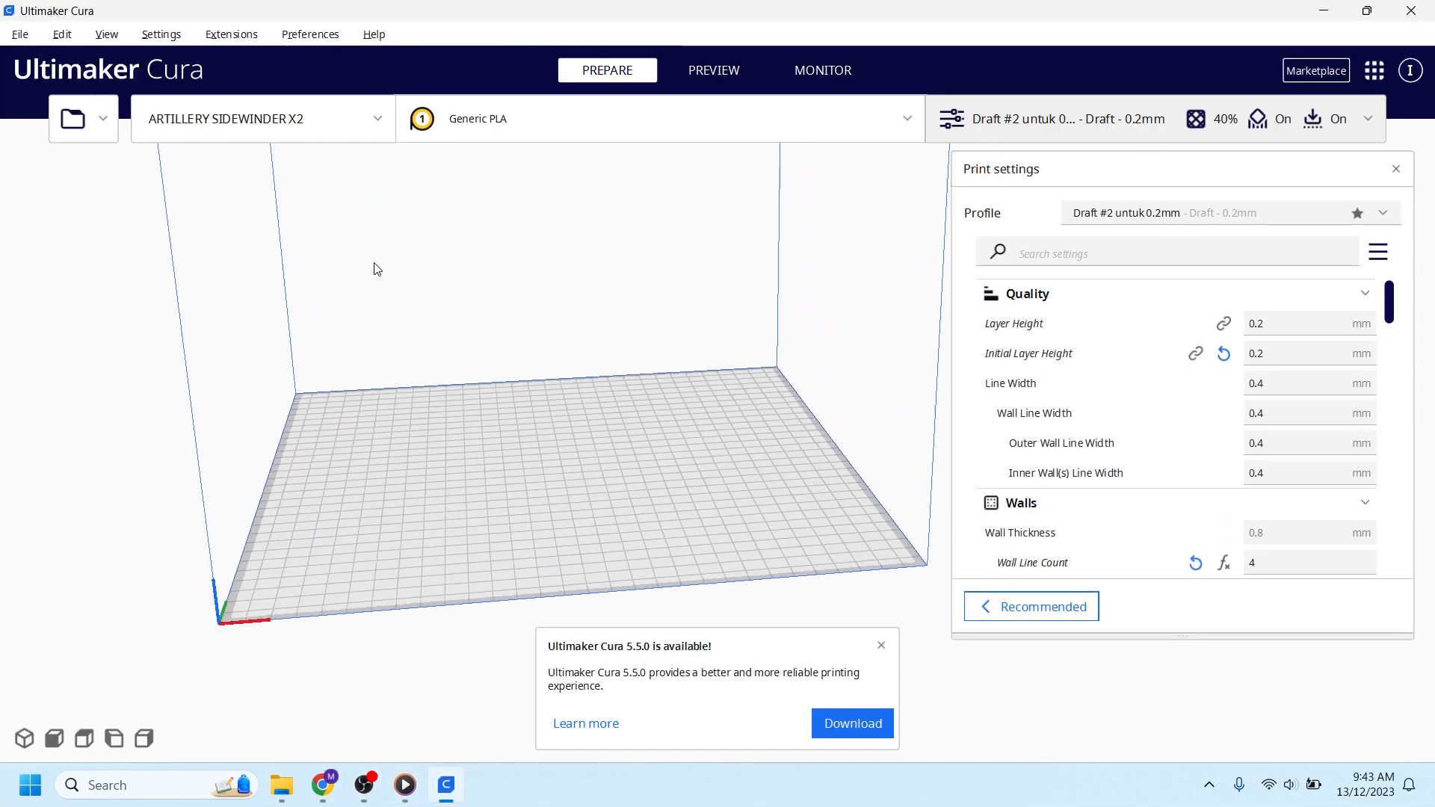
# Dismiss the update notice and switch the active printer to Ultimaker S3.
pyautogui.click(882, 646)
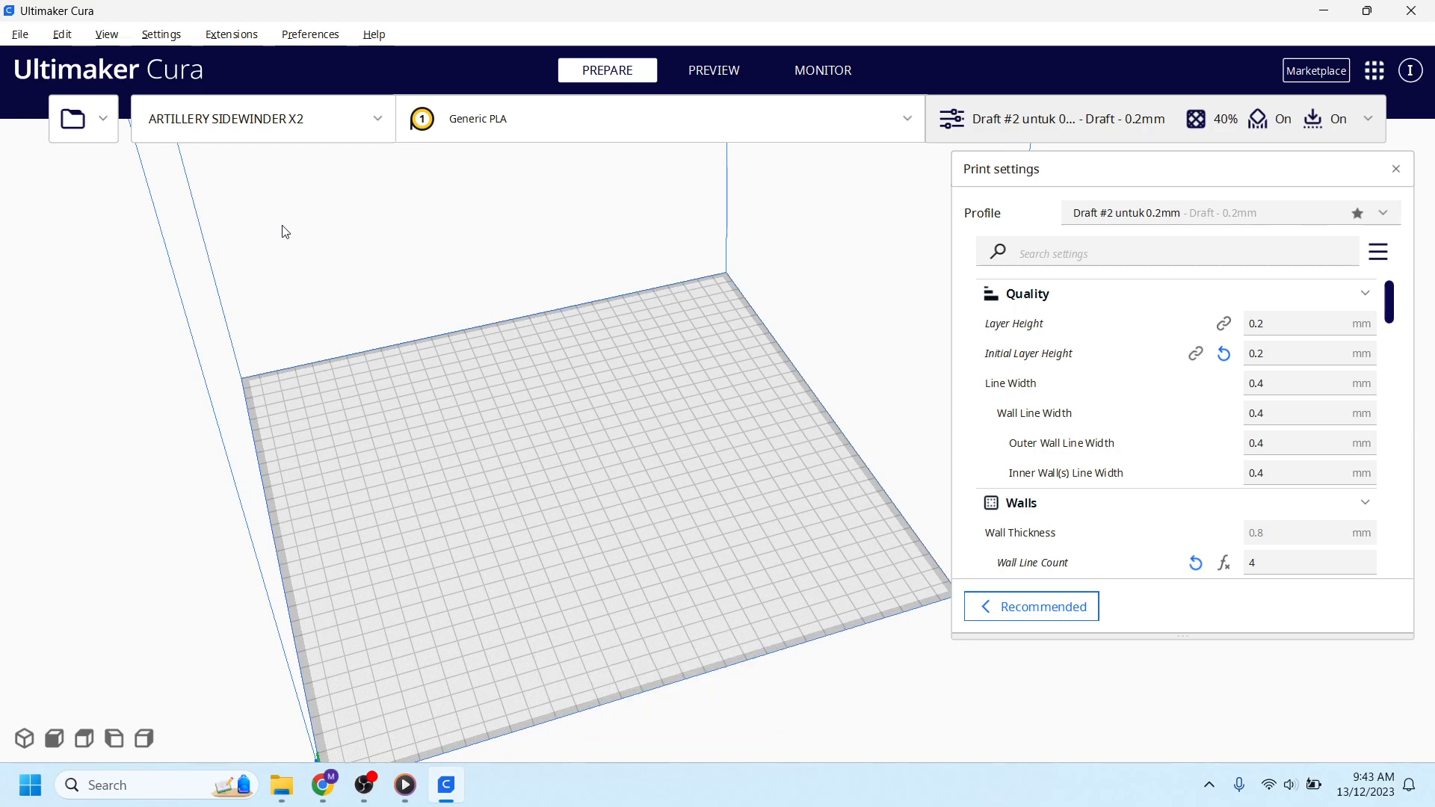
pyautogui.click(377, 133)
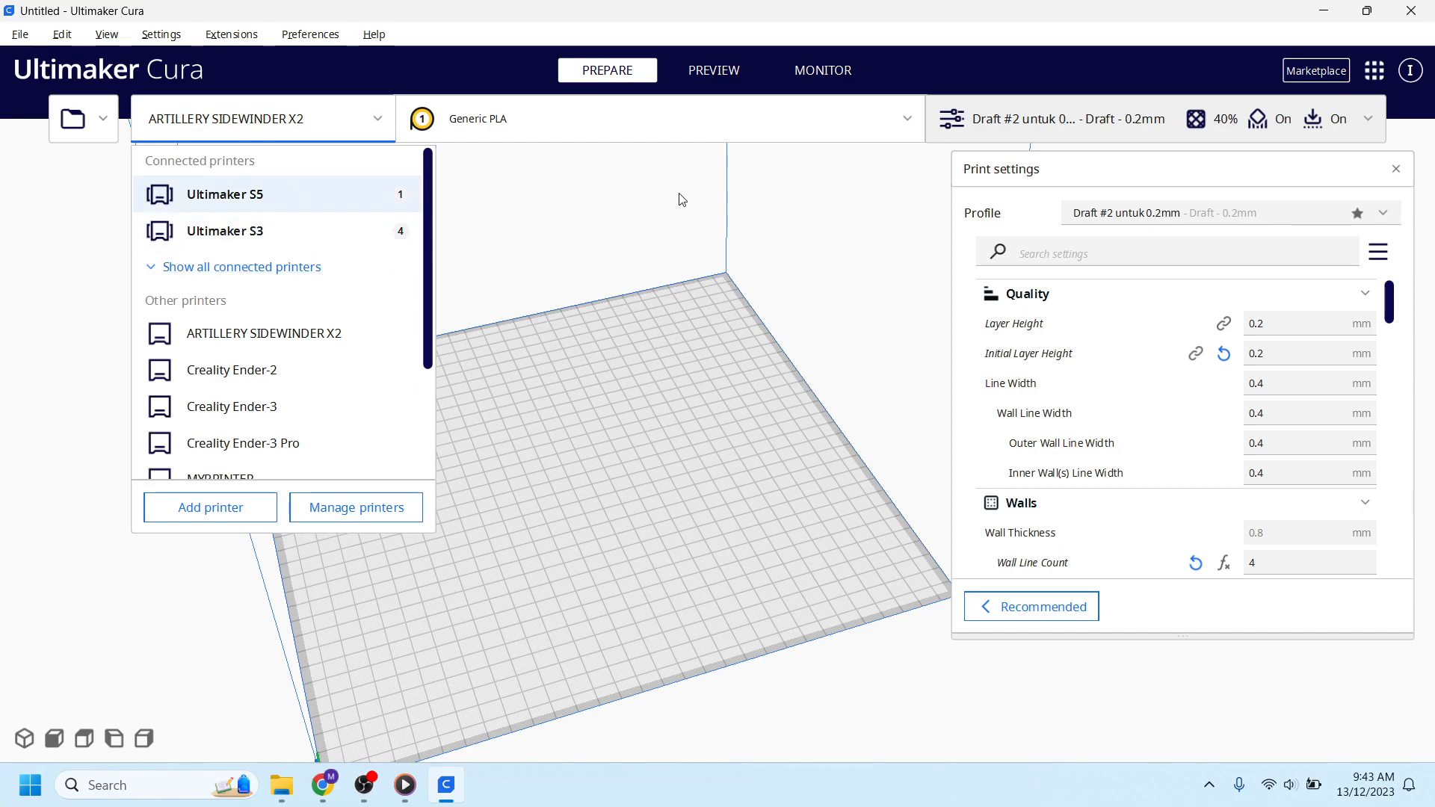
pyautogui.click(378, 119)
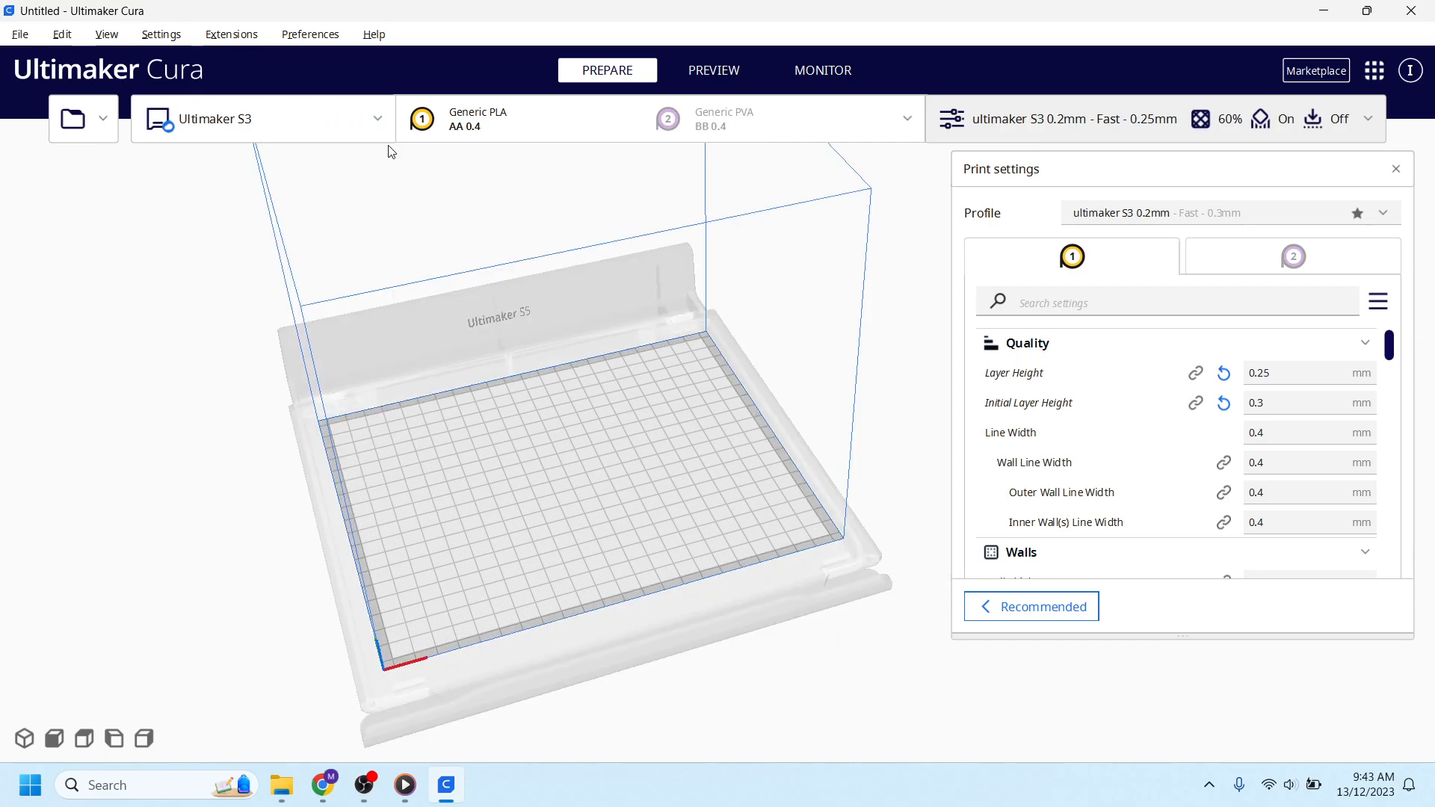
# Browse the available printers and make ARTILLERY SIDEWINDER X2 the active printer.
pyautogui.click(387, 120)
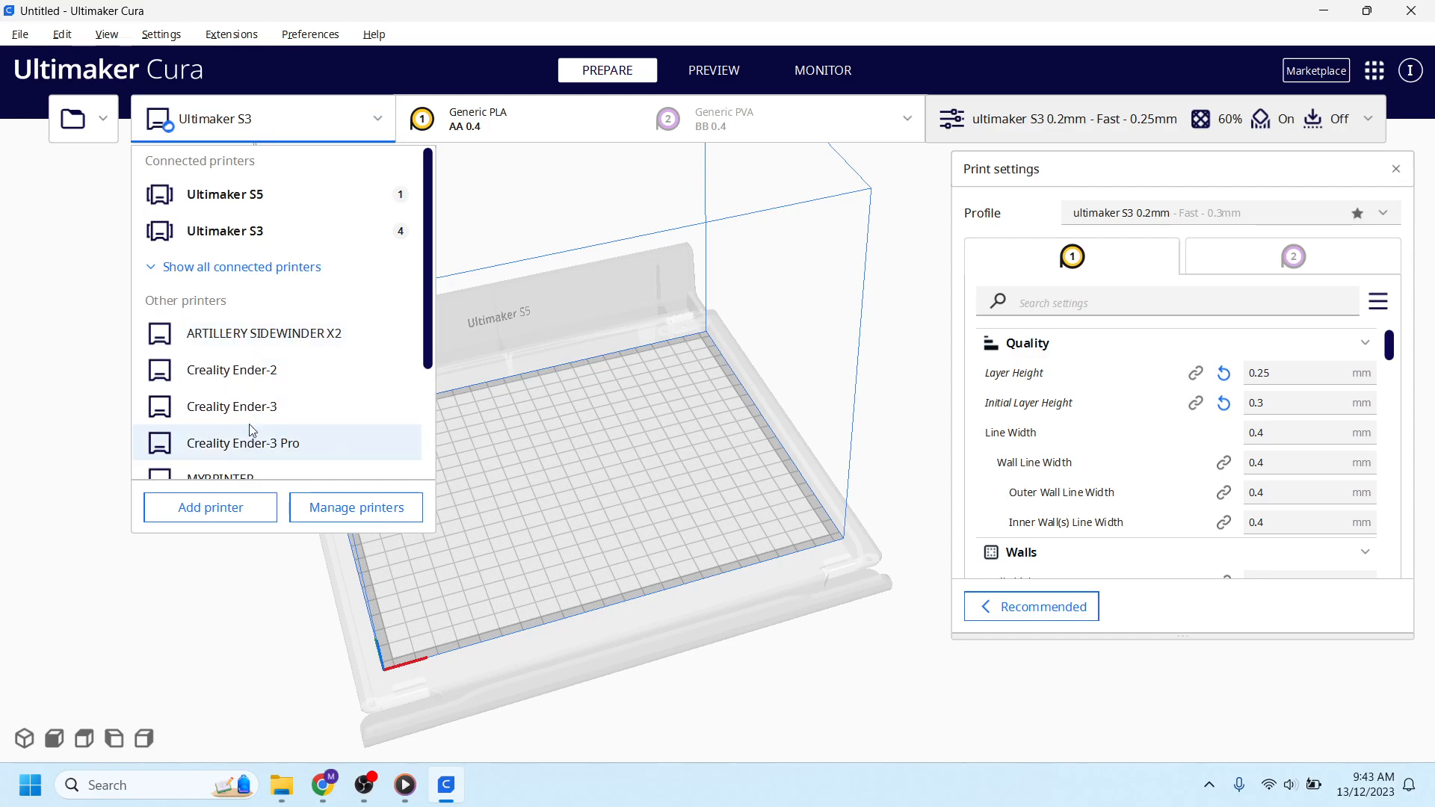
pyautogui.scroll(-2, 254, 419)
pyautogui.scroll(-2, 303, 359)
pyautogui.scroll(-1, 299, 374)
pyautogui.scroll(5, 291, 415)
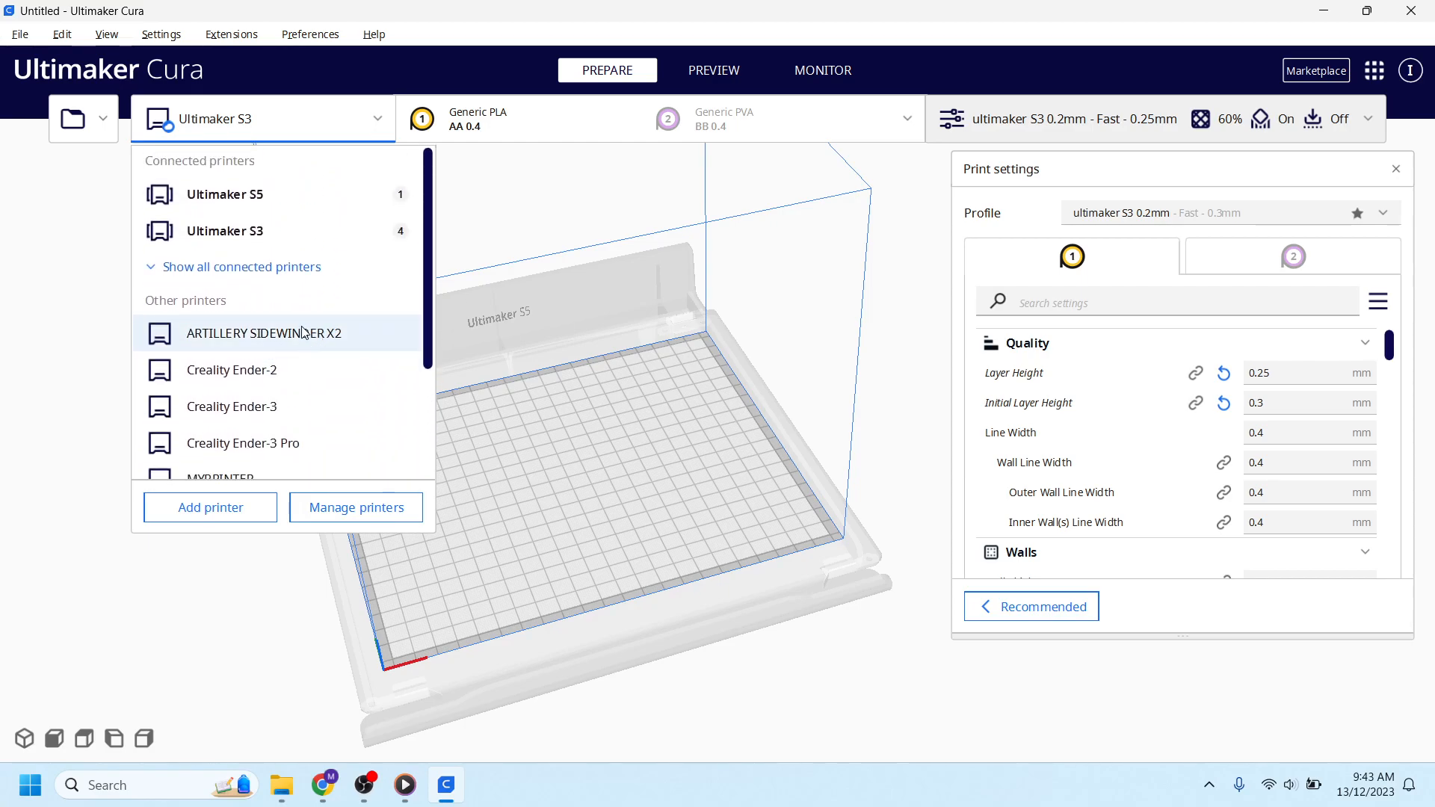
pyautogui.click(307, 334)
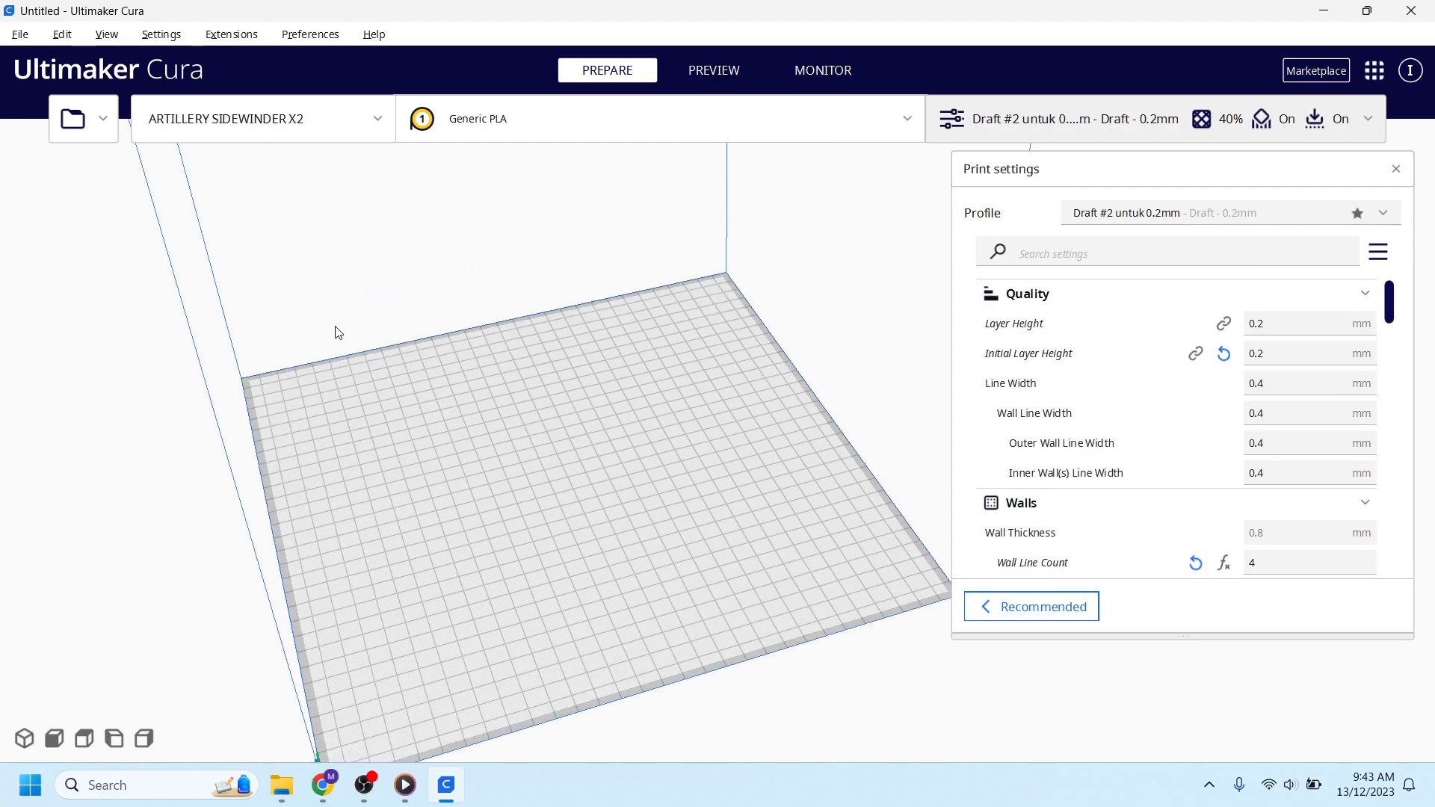
pyautogui.moveTo(587, 420); pyautogui.dragTo(319, 606, button='right')
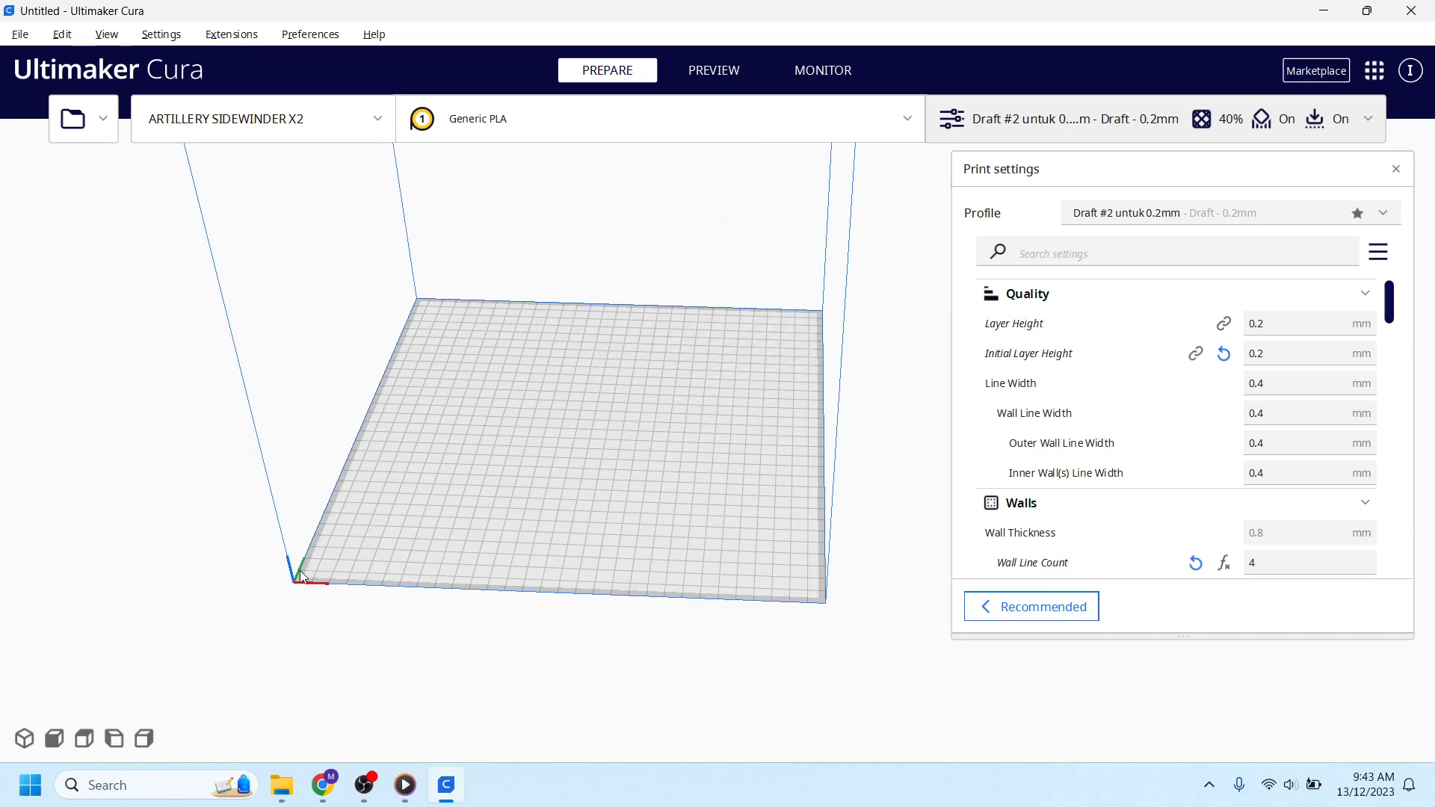
pyautogui.moveTo(342, 594); pyautogui.dragTo(494, 629, button='right')
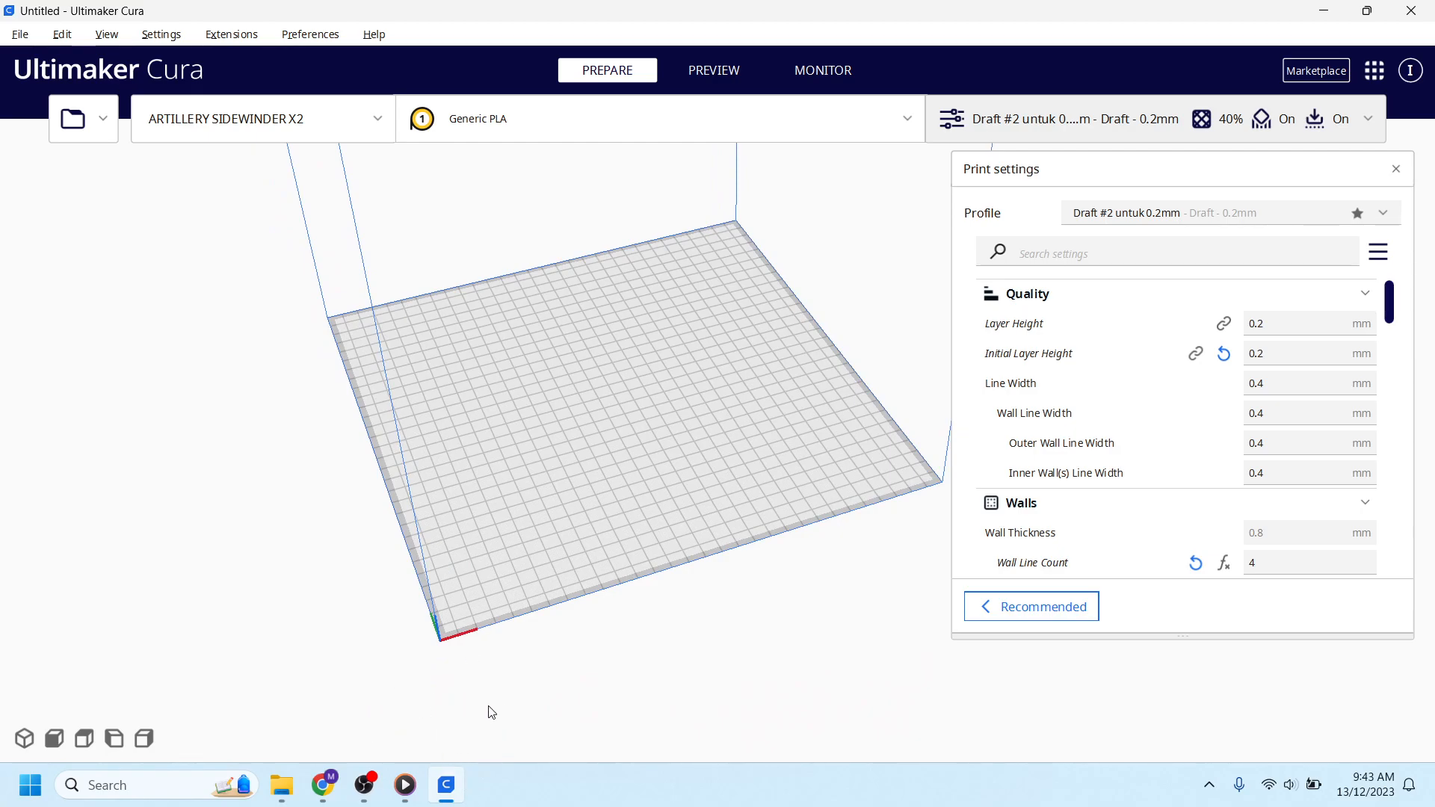
pyautogui.moveTo(686, 544); pyautogui.dragTo(666, 322, button='right')
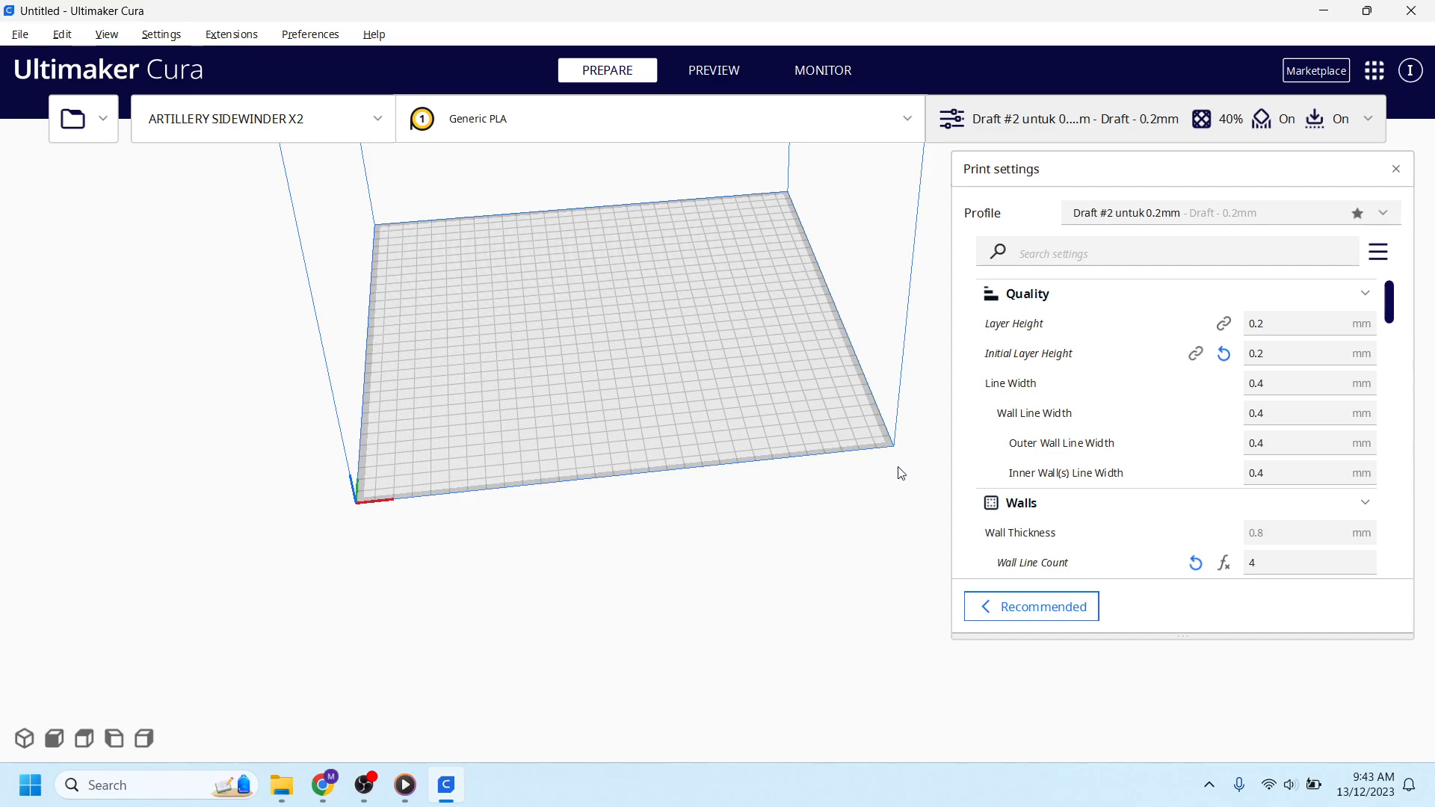
pyautogui.moveTo(494, 557); pyautogui.dragTo(618, 551, button='right')
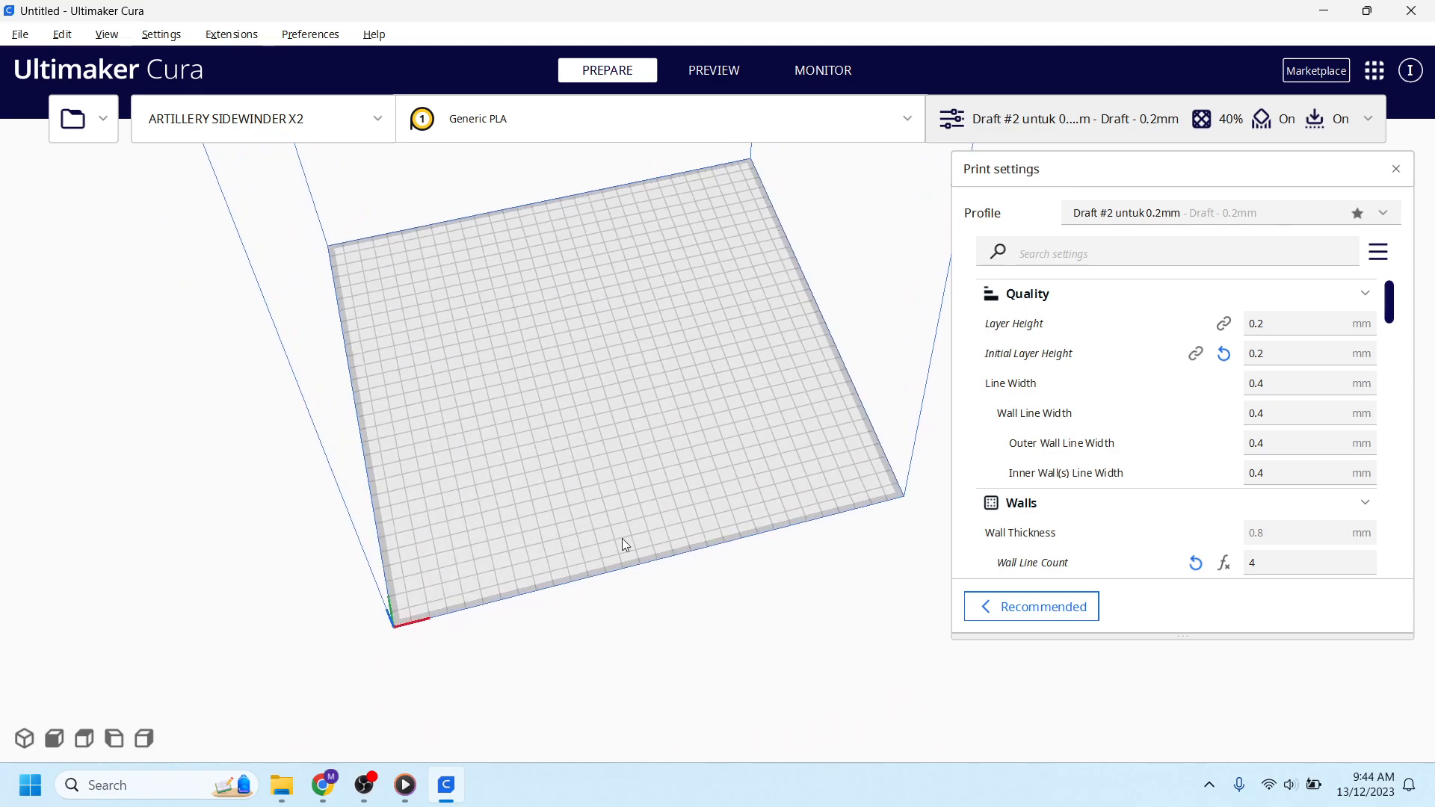
pyautogui.moveTo(628, 472); pyautogui.dragTo(515, 545, button='right')
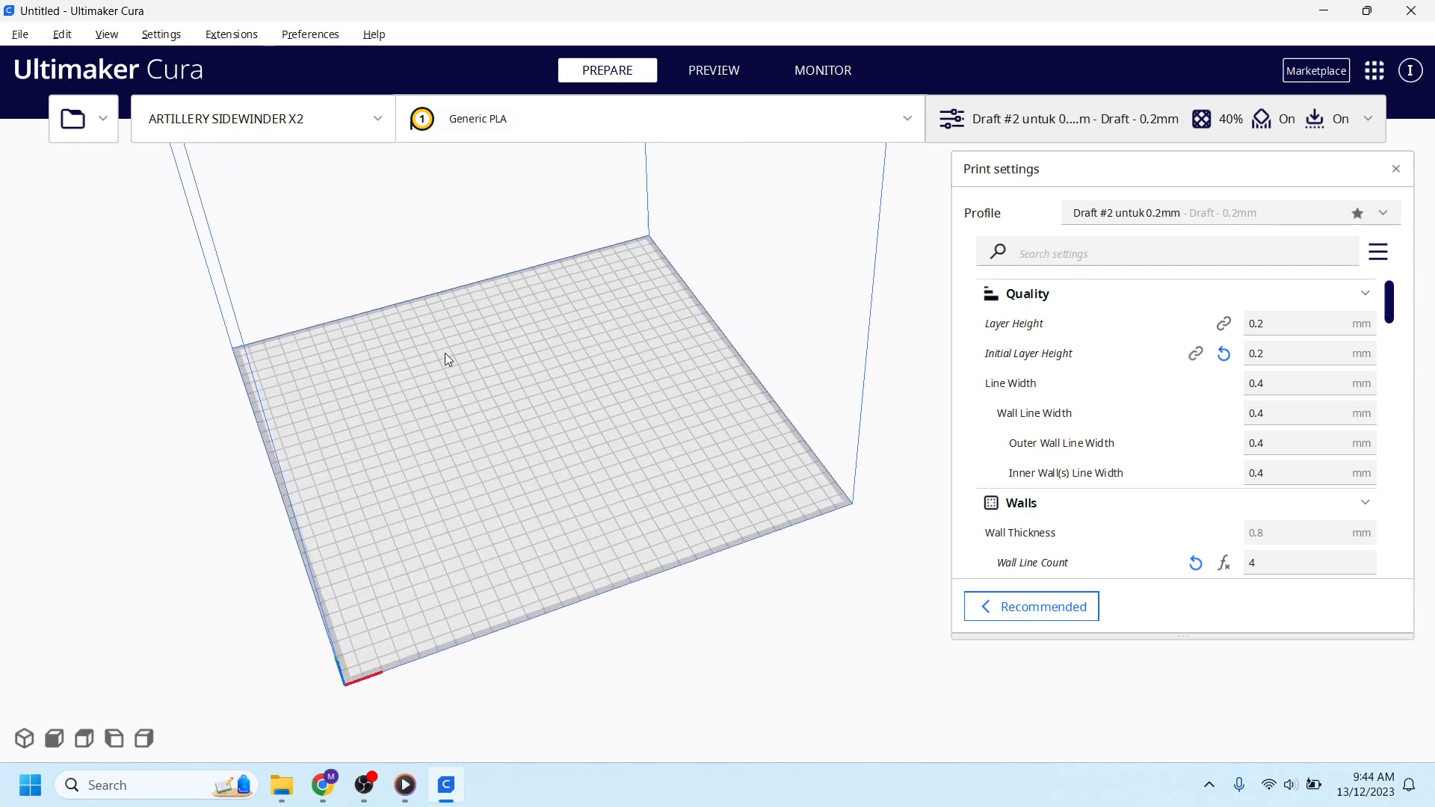
pyautogui.click(110, 129)
pyautogui.click(93, 161)
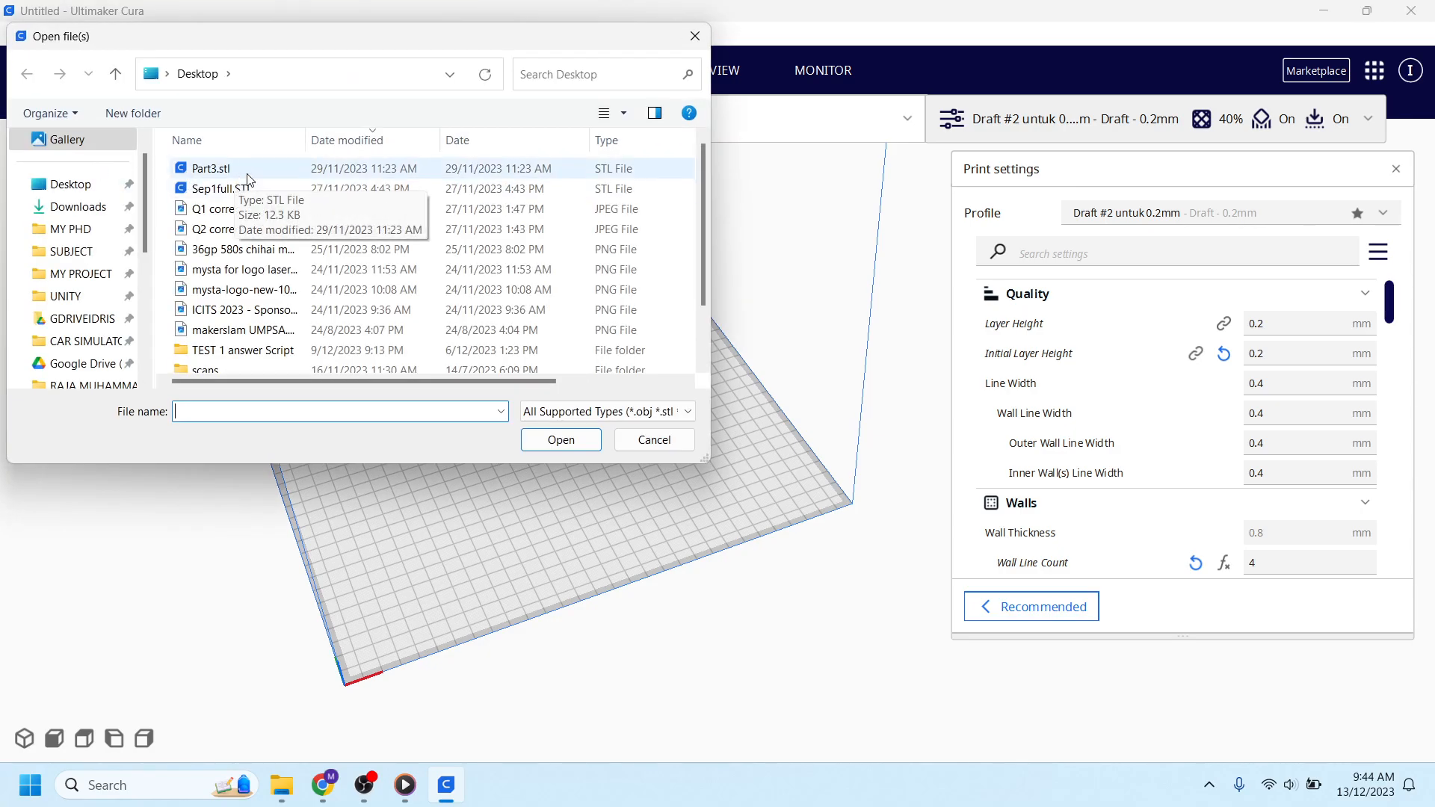
pyautogui.click(226, 191)
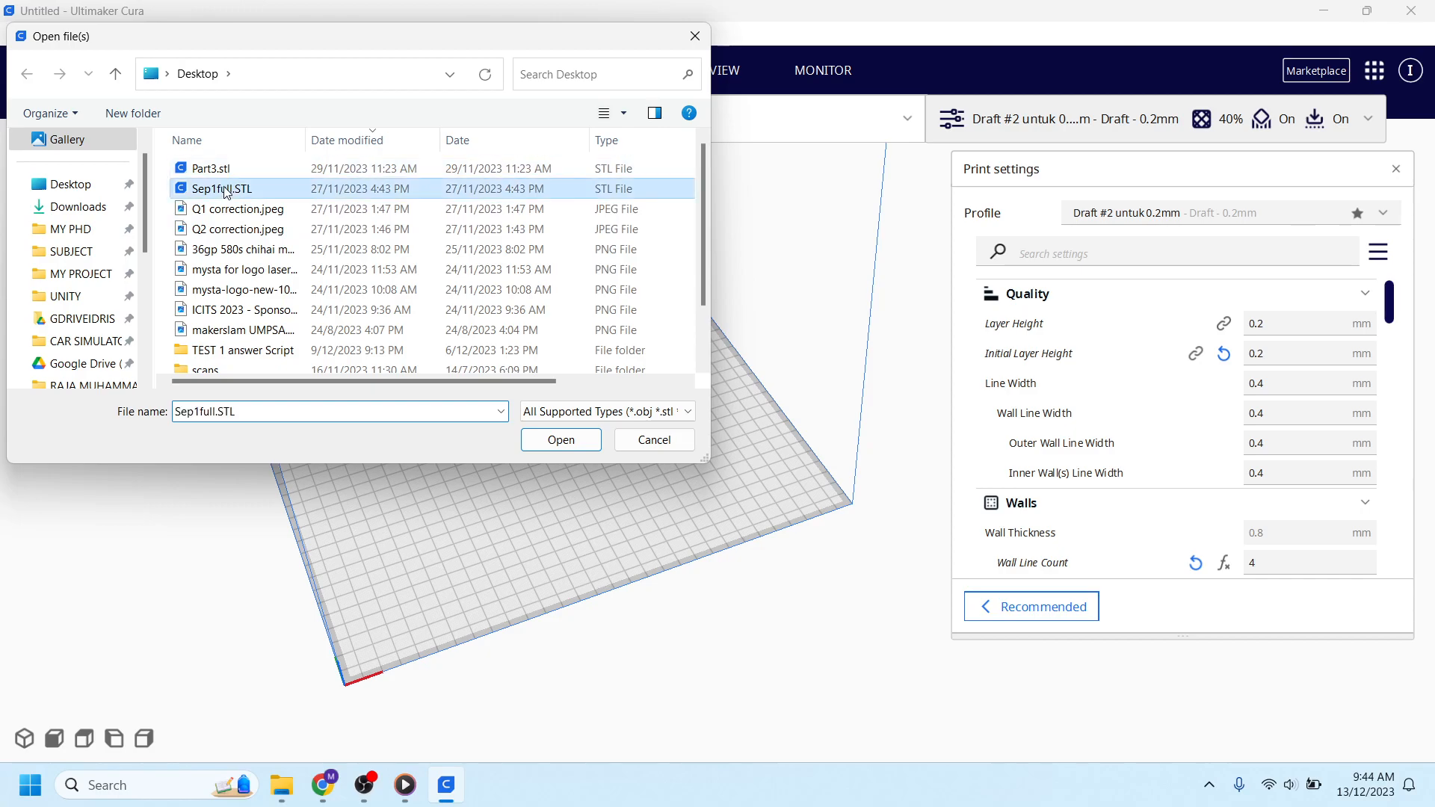
pyautogui.click(560, 440)
pyautogui.click(518, 415)
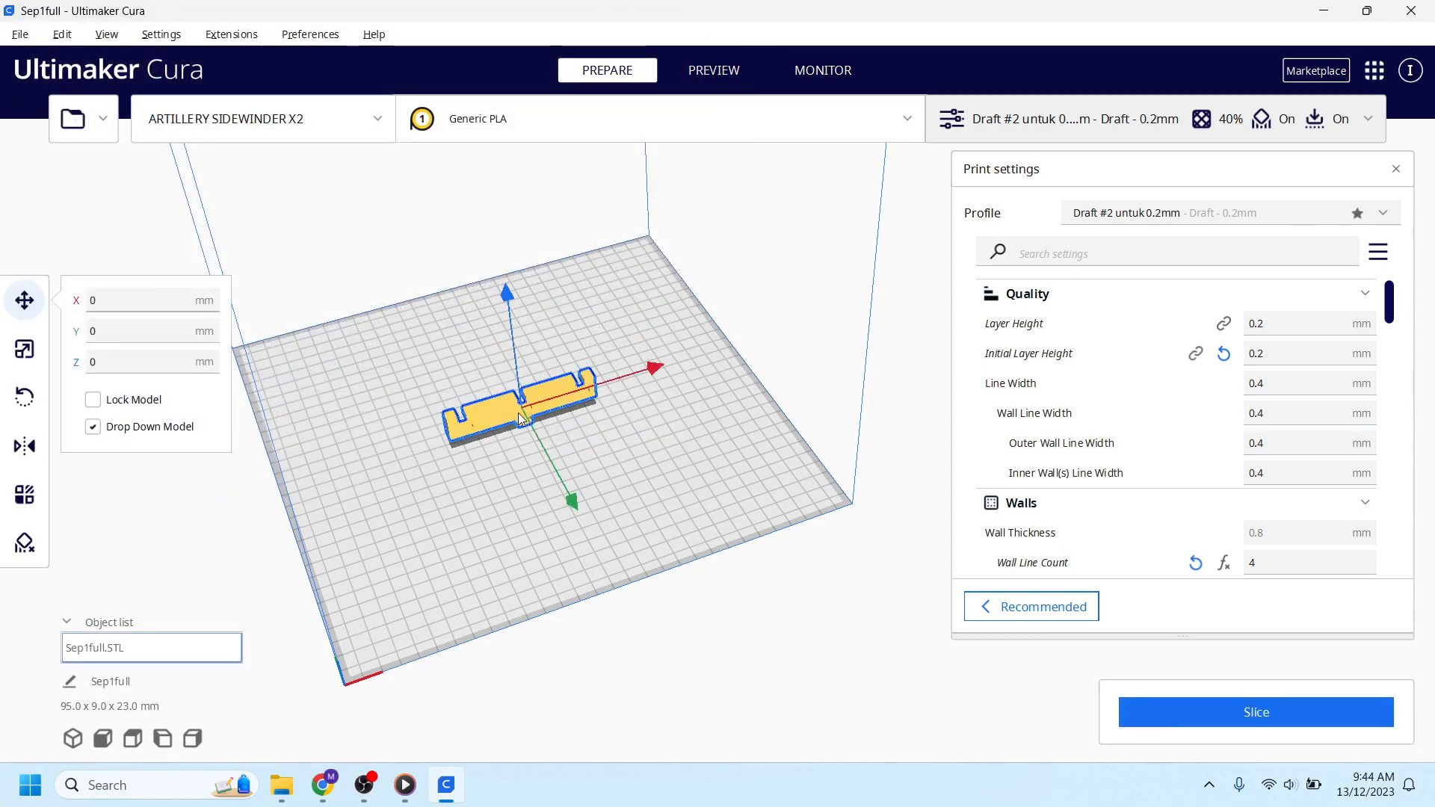
pyautogui.press('Delete')
# Load P16_cover reactor.STL from the "to print" folder on the Desktop onto the build plate.
pyautogui.click(84, 119)
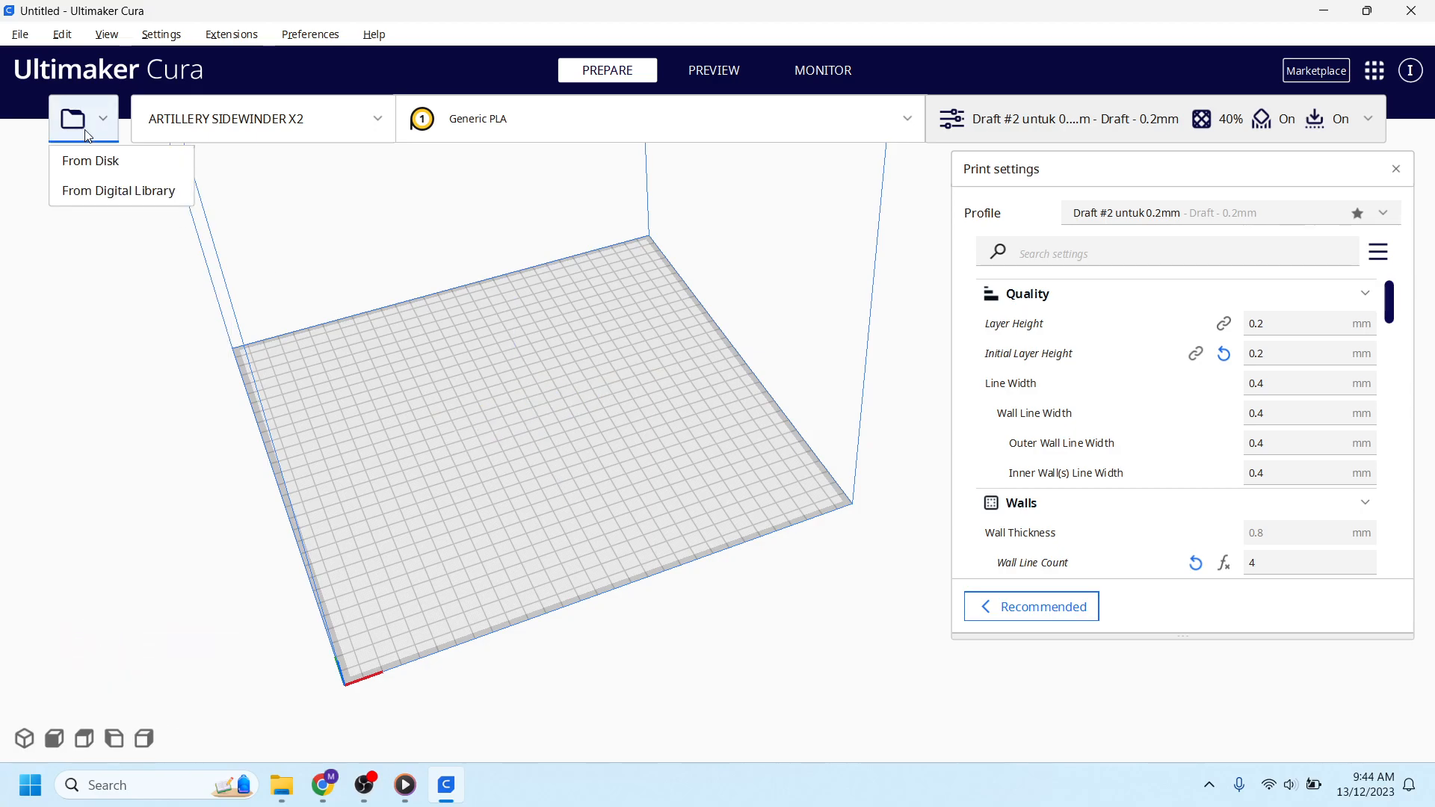
pyautogui.click(123, 161)
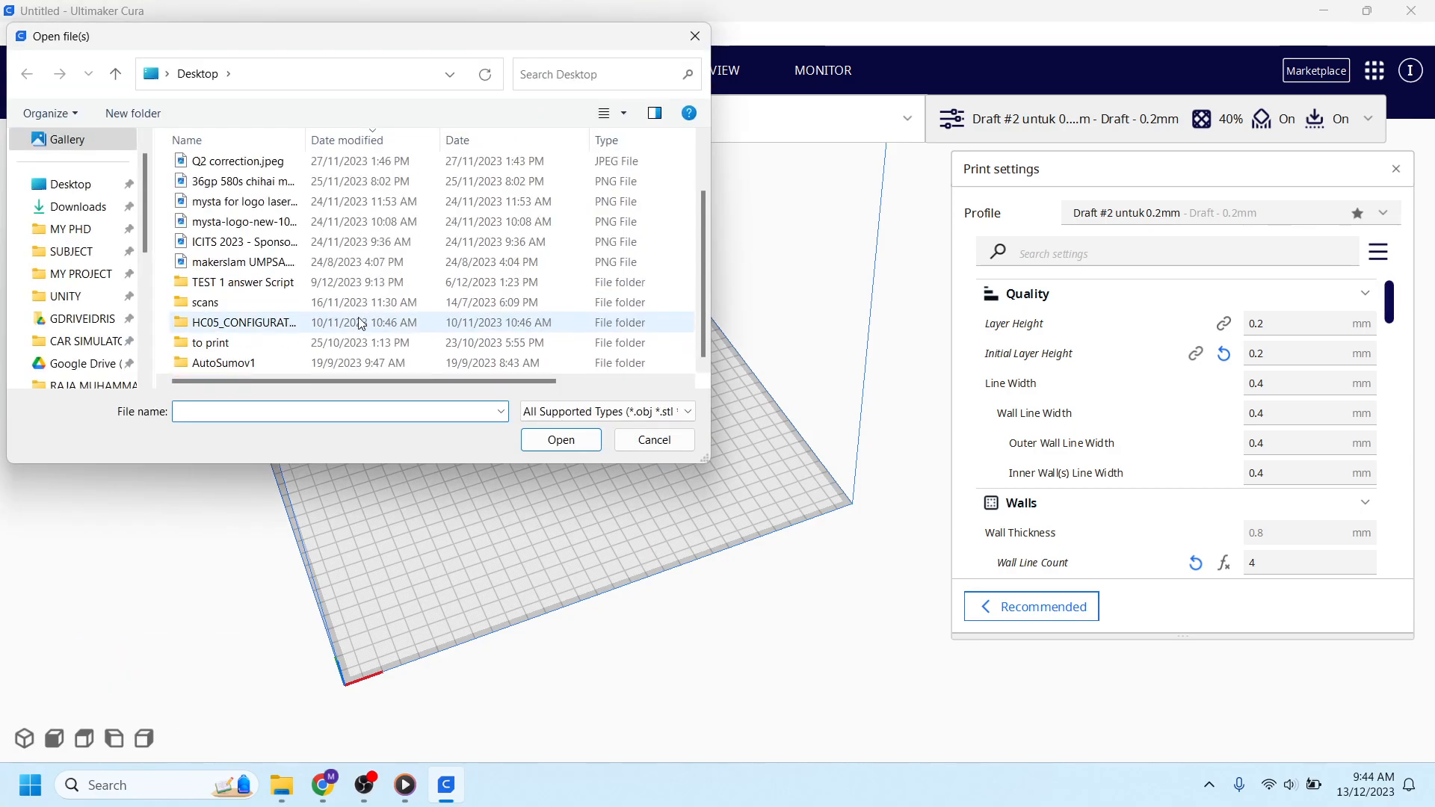
pyautogui.doubleClick(219, 346)
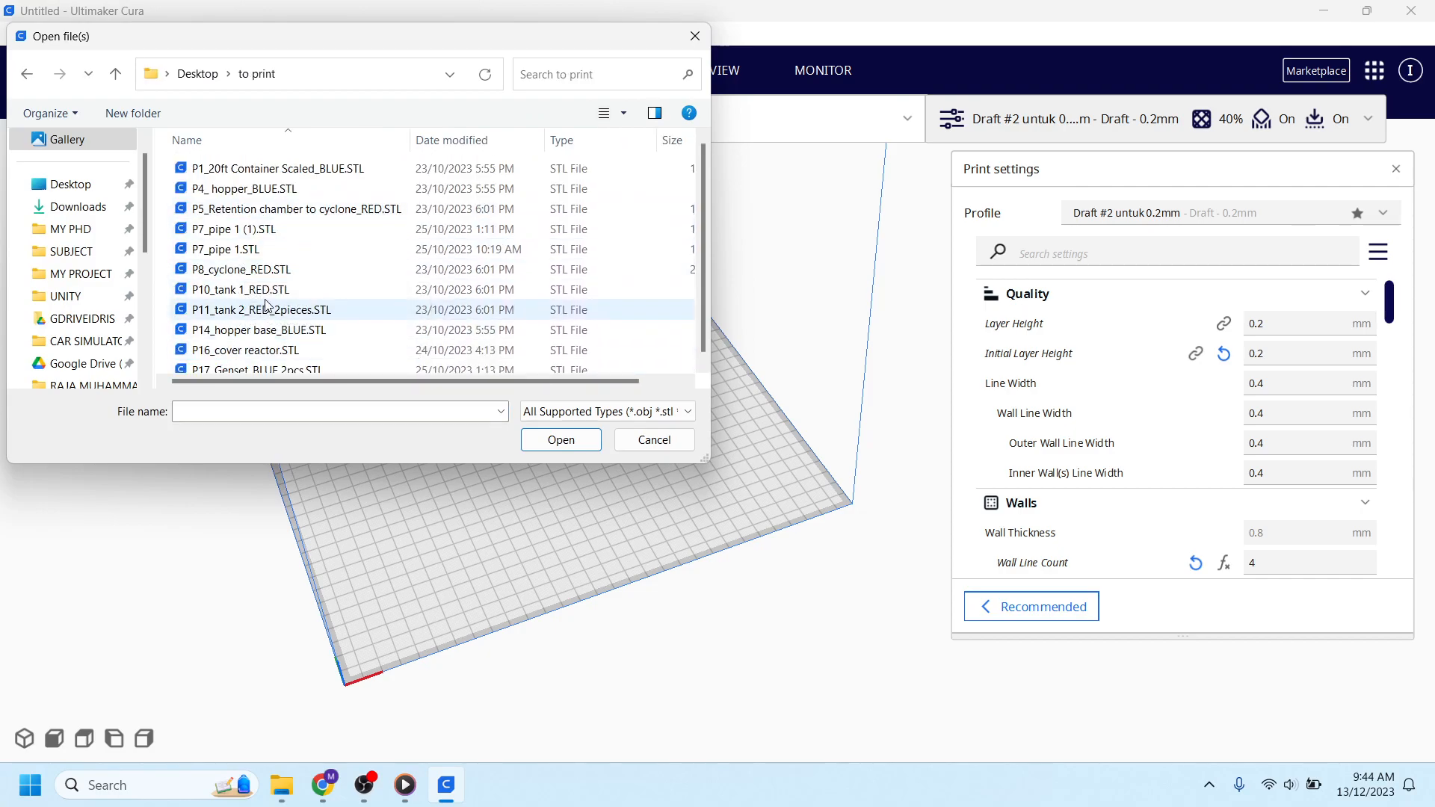
pyautogui.click(253, 172)
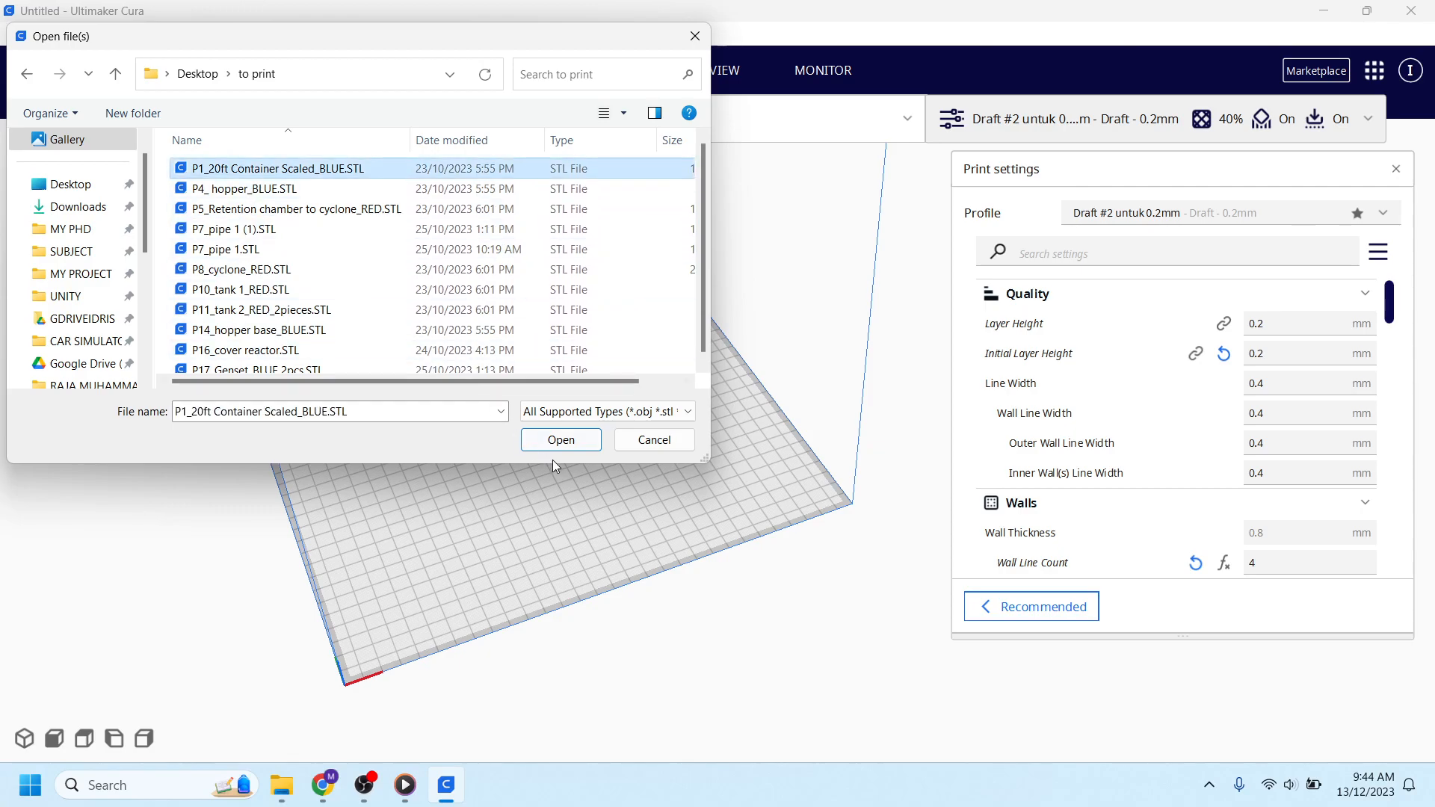
pyautogui.scroll(-1, 232, 284)
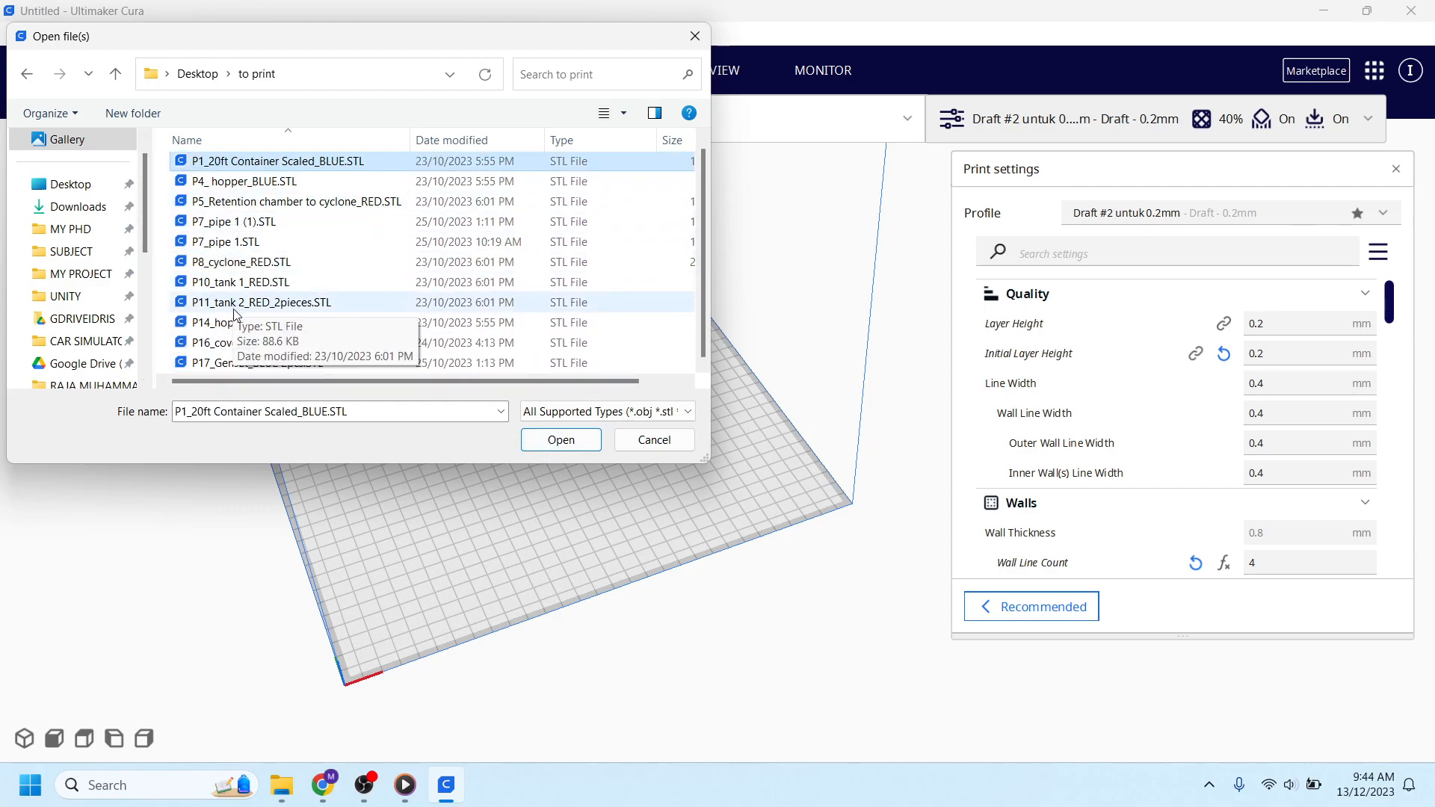
pyautogui.click(288, 342)
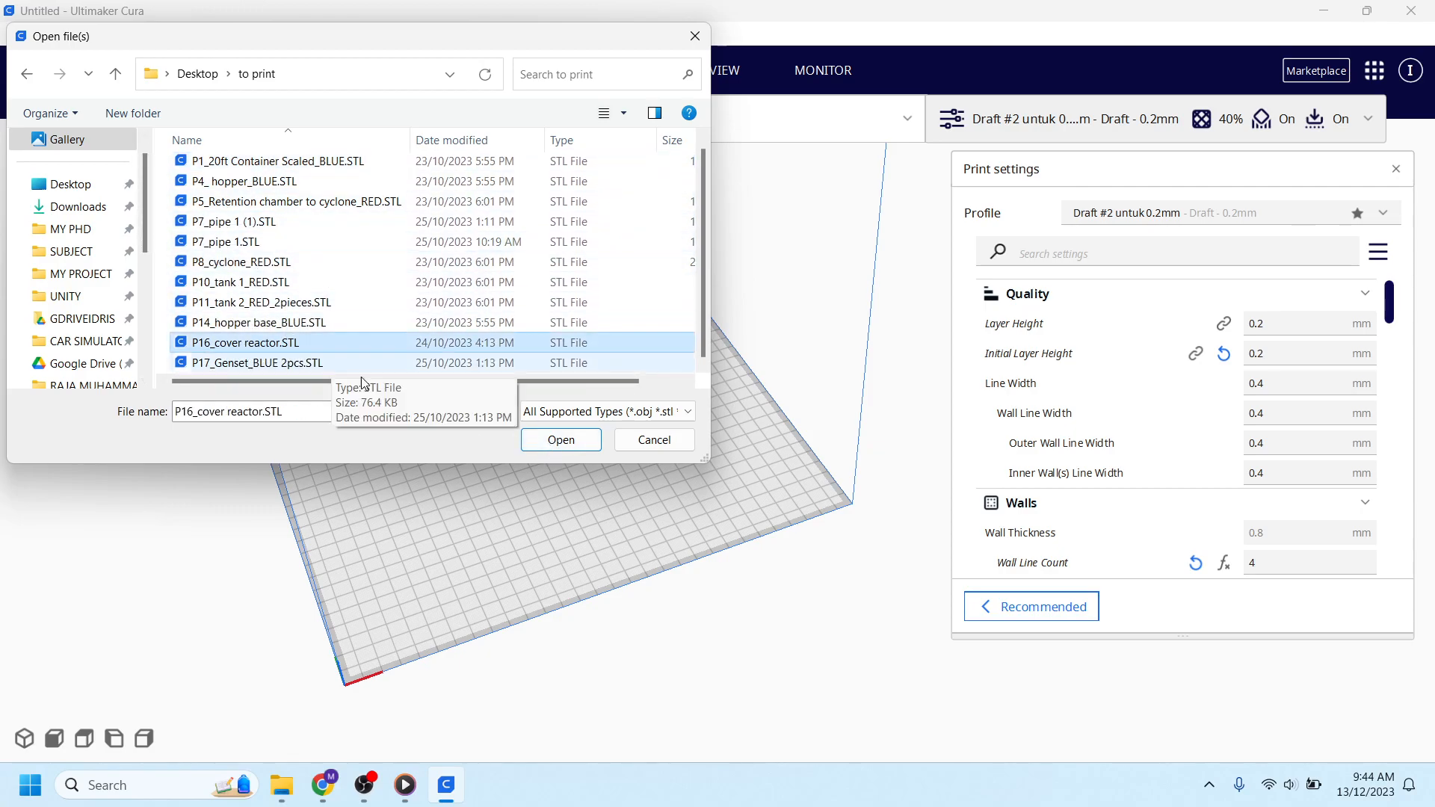
pyautogui.click(560, 439)
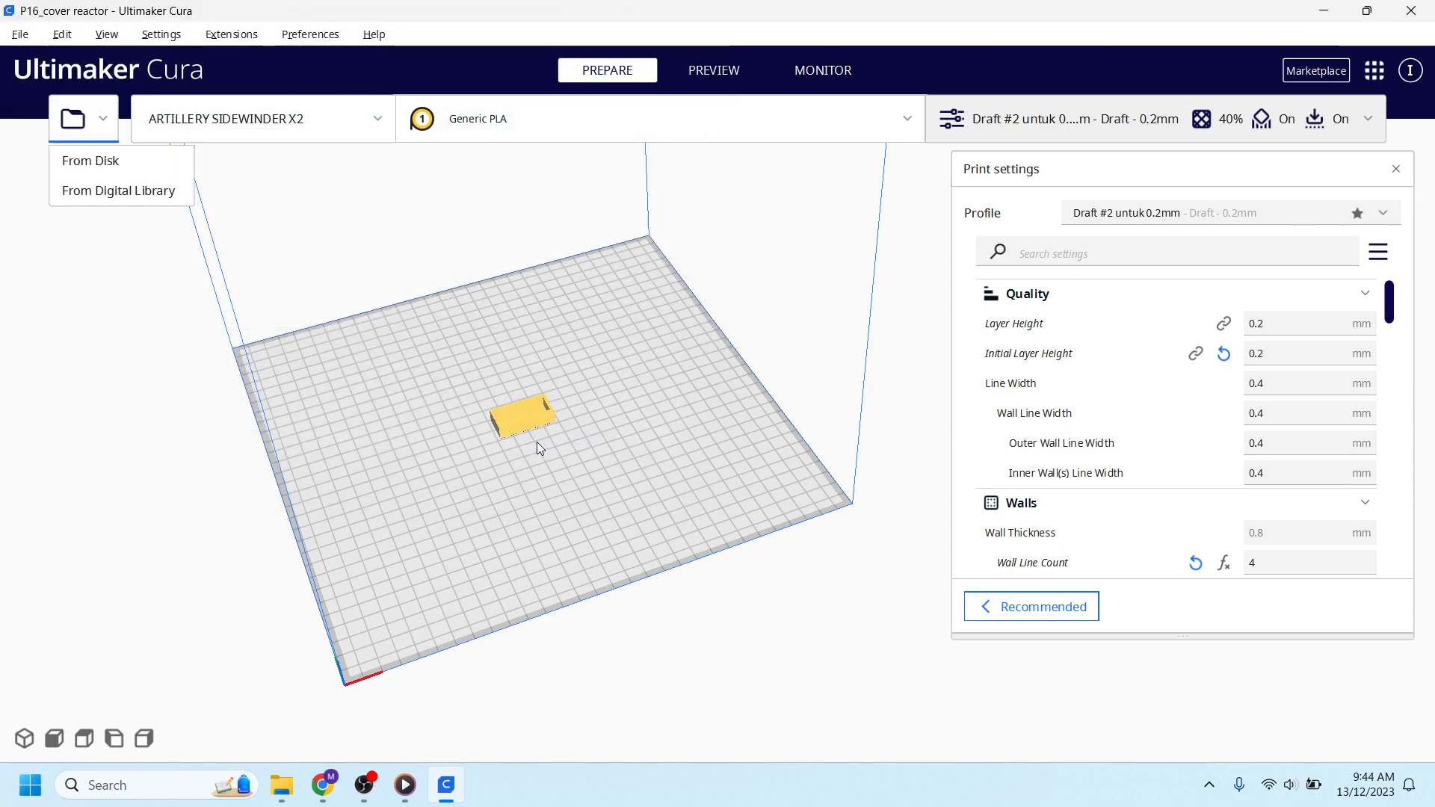
# Load P8_cyclone_RED.STL from the "to print" folder as a second model on the build plate.
pyautogui.click(104, 131)
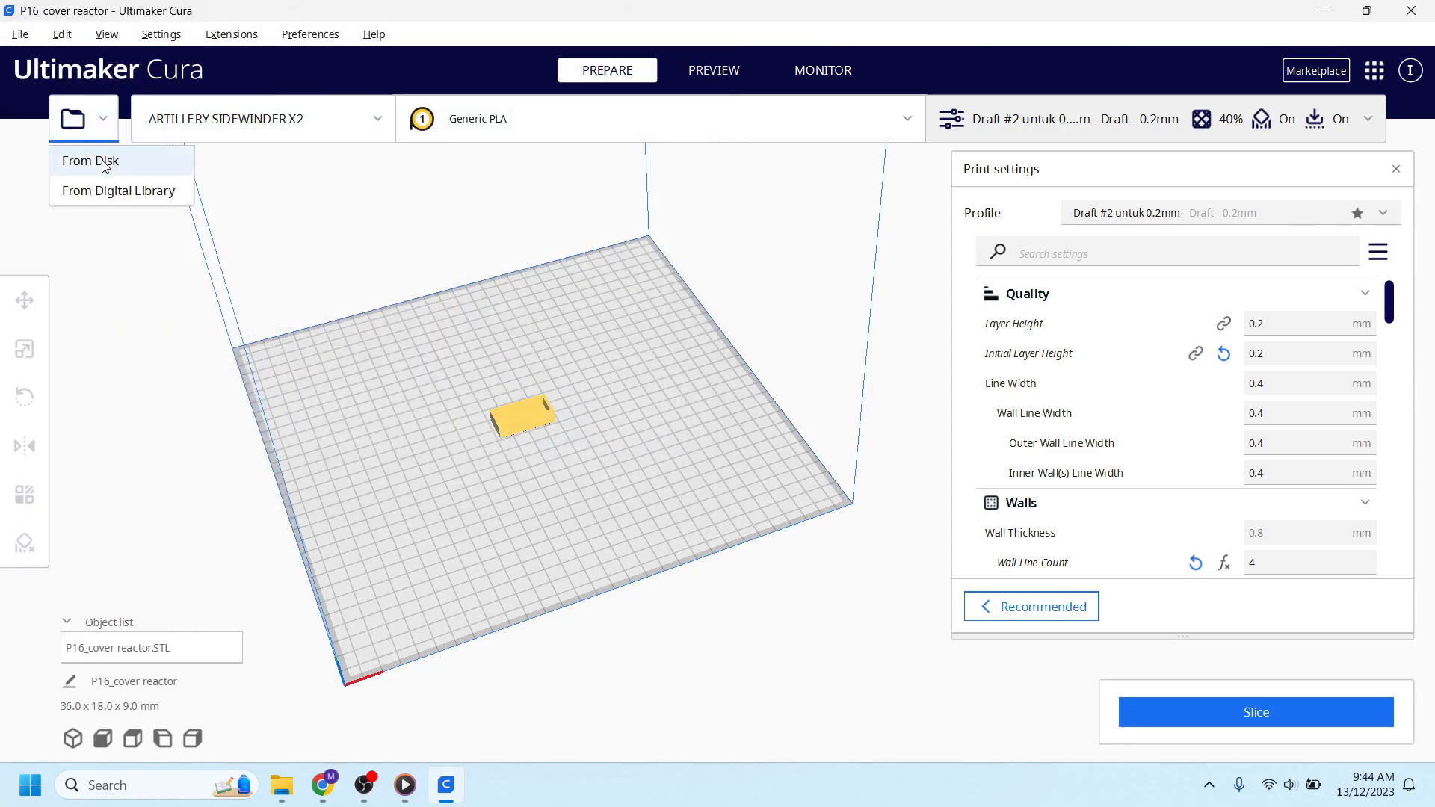
pyautogui.click(104, 158)
pyautogui.click(218, 271)
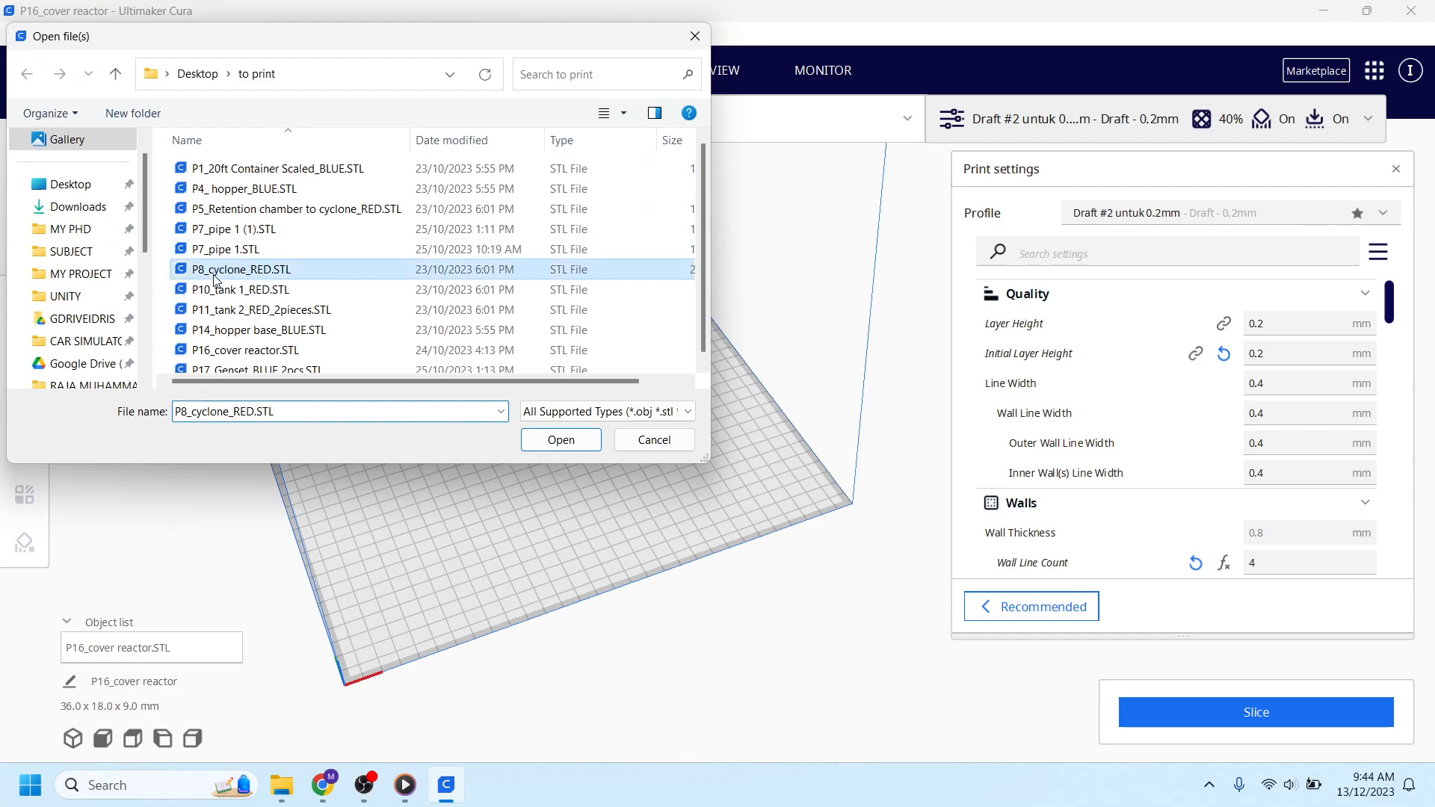
pyautogui.click(540, 441)
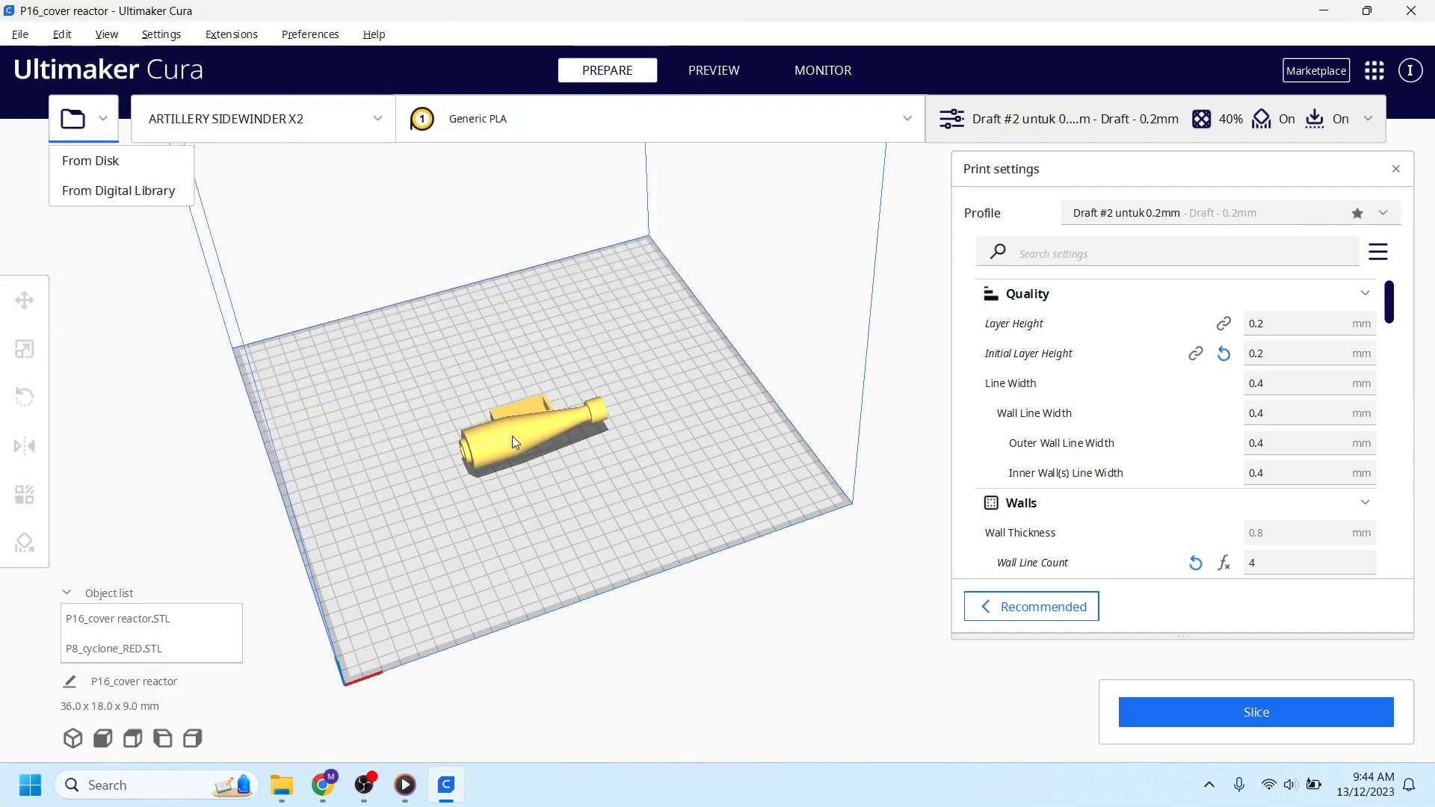
# Delete the P16_cover reactor model from the build plate and select the P8_cyclone_RED model.
pyautogui.click(515, 420)
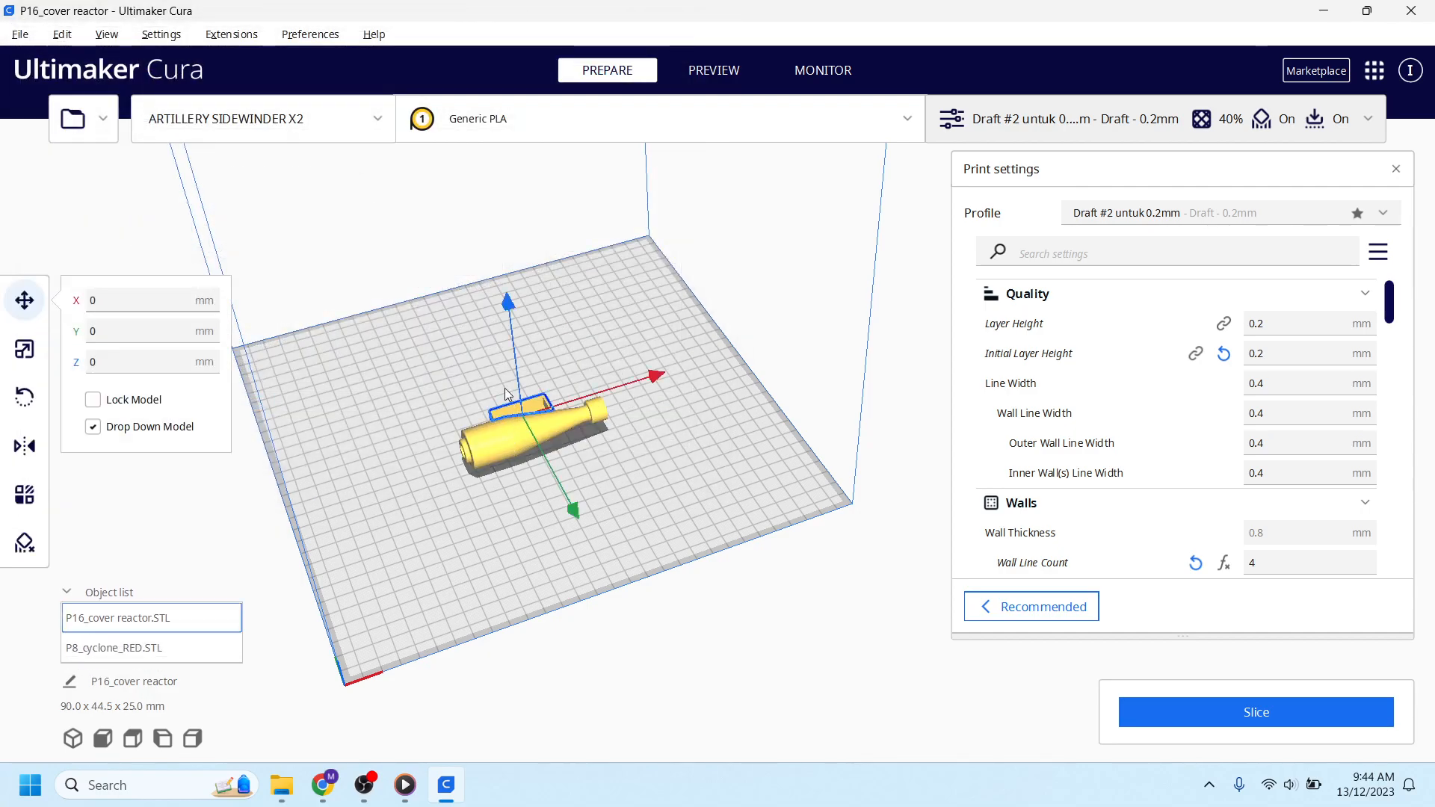
pyautogui.press('Delete')
pyautogui.click(510, 443)
# Examine the P8_cyclone_RED model on the build plate up close and from different angles.
pyautogui.moveTo(513, 446); pyautogui.dragTo(692, 285, button='right')
pyautogui.scroll(5, 462, 406)
pyautogui.moveTo(439, 398); pyautogui.dragTo(661, 335, button='middle')
pyautogui.moveTo(551, 387); pyautogui.dragTo(599, 316, button='middle')
pyautogui.scroll(1, 500, 298)
pyautogui.scroll(3, 551, 341)
pyautogui.scroll(1, 535, 338)
pyautogui.scroll(-3, 535, 339)
pyautogui.scroll(2, 549, 370)
pyautogui.scroll(-2, 550, 371)
pyautogui.scroll(2, 545, 376)
pyautogui.moveTo(561, 368); pyautogui.dragTo(603, 464, button='middle')
pyautogui.scroll(3, 536, 422)
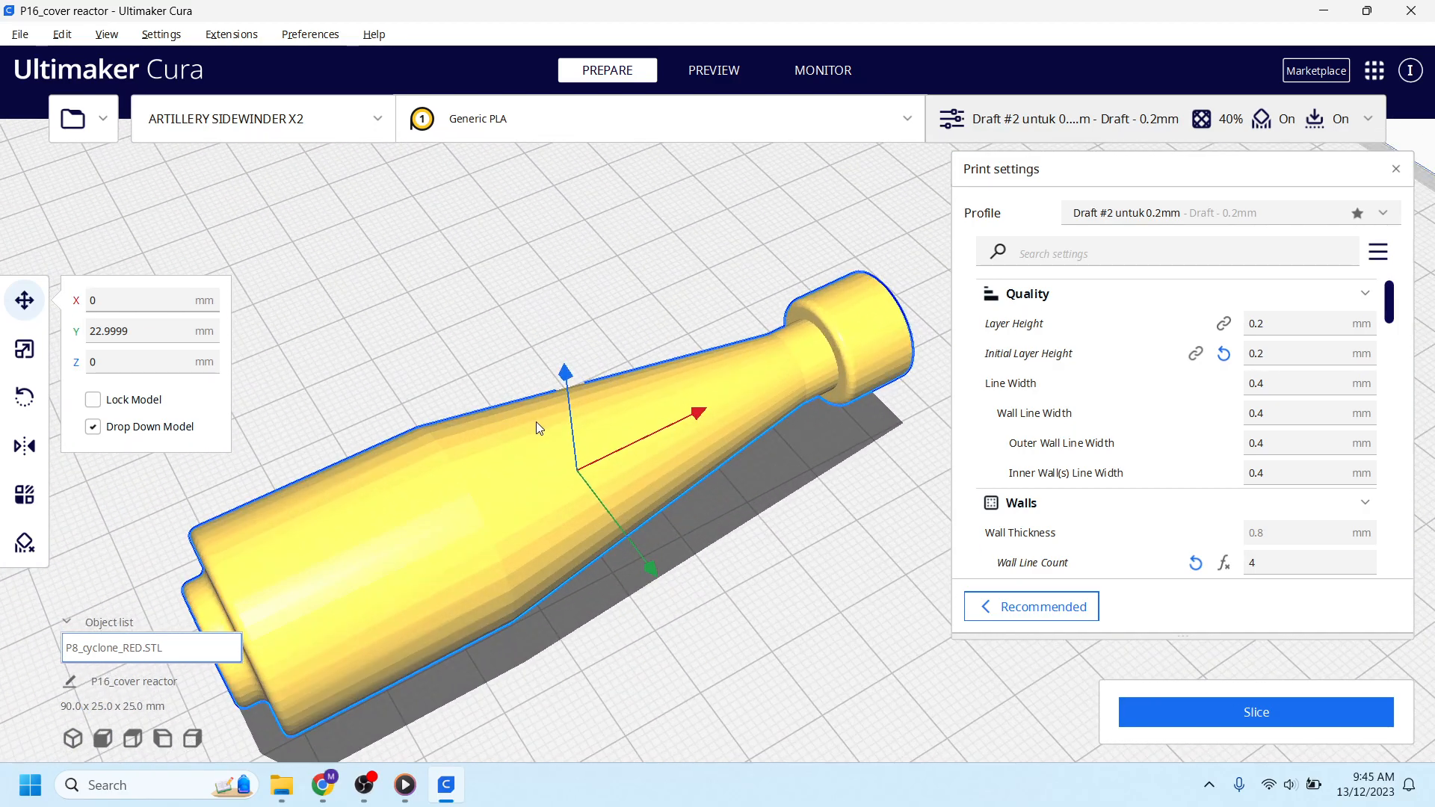
pyautogui.scroll(-5, 537, 423)
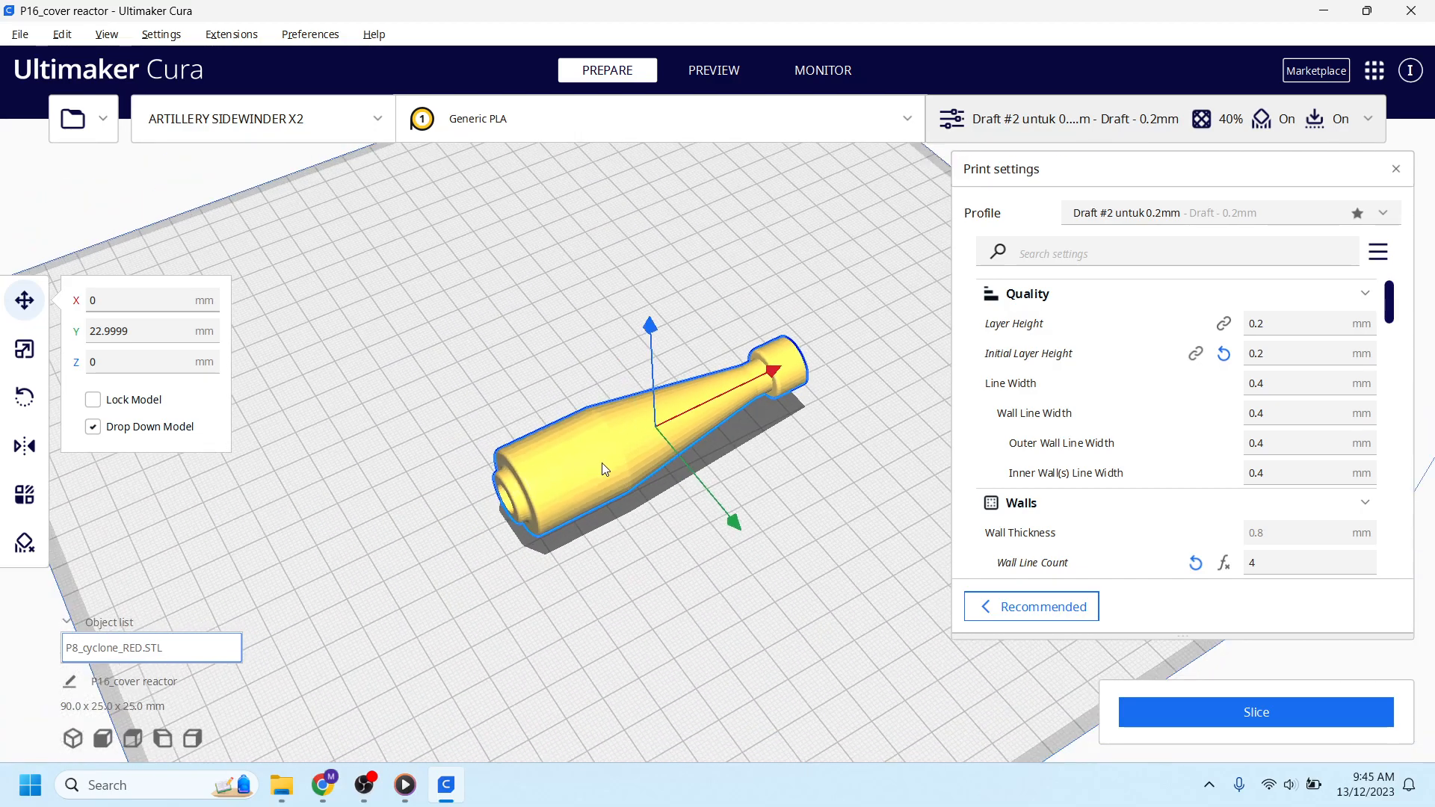
pyautogui.scroll(4, 607, 500)
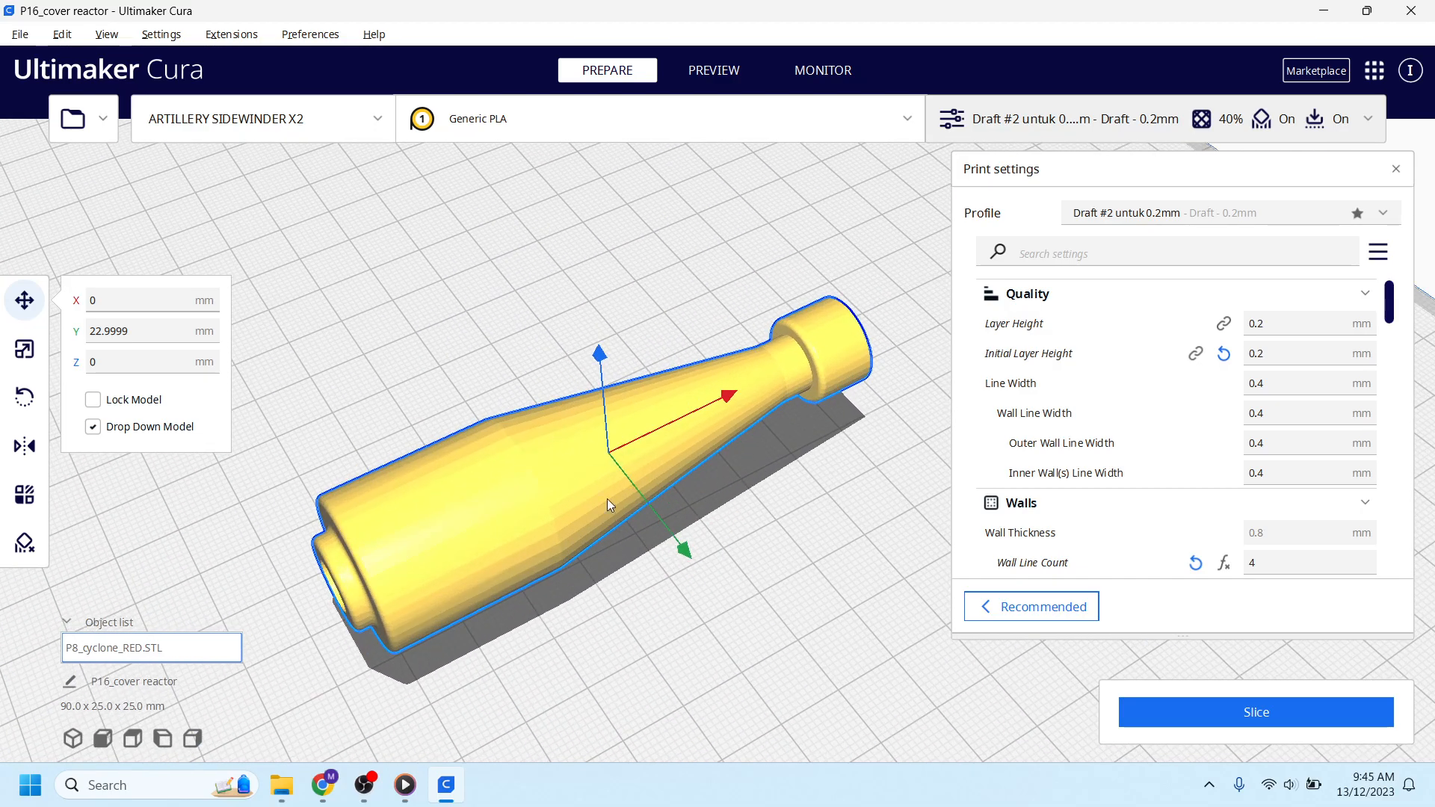
pyautogui.scroll(-5, 576, 491)
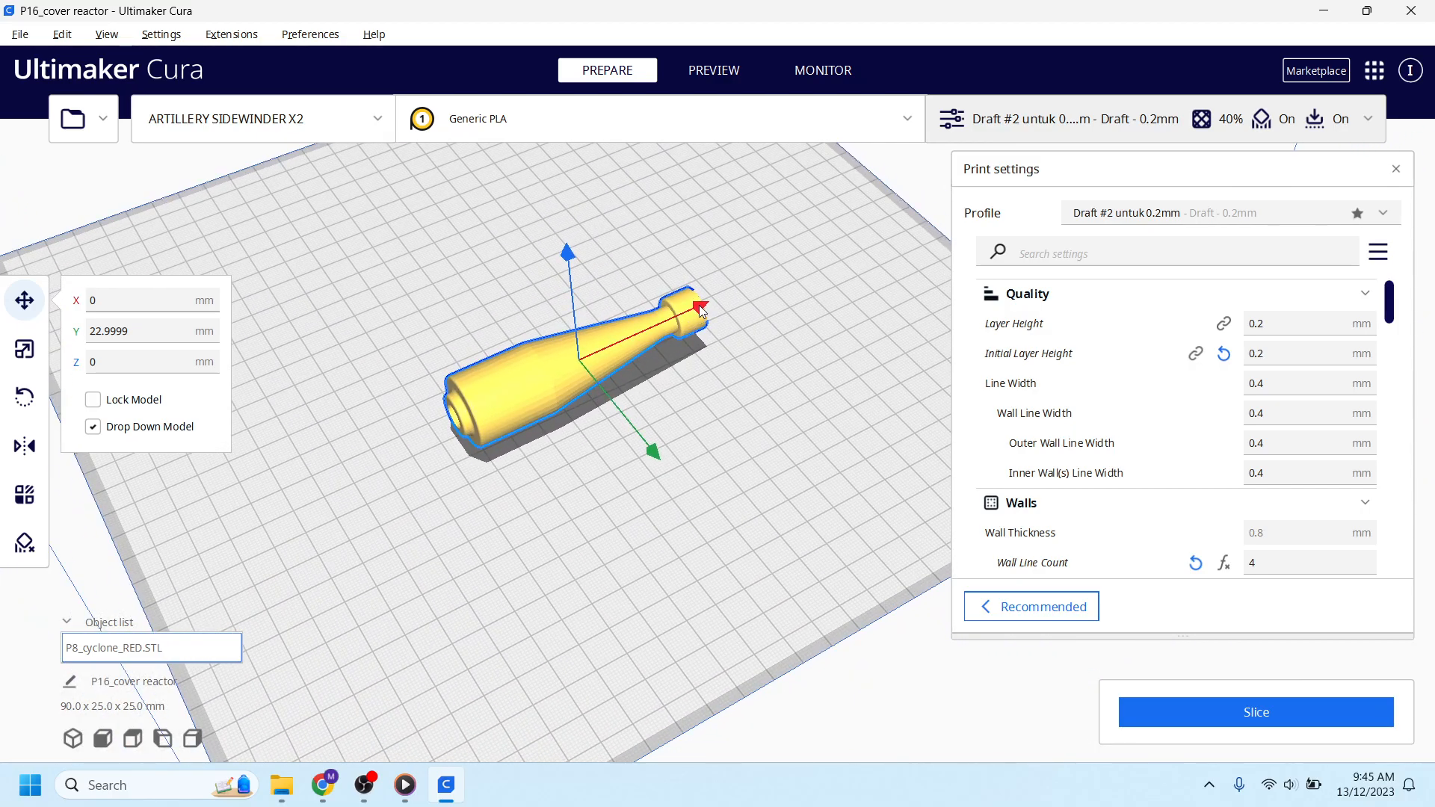
# Move the cyclone model to about X -11.9 mm and Y 49.7 mm, and try to lift it above the build plate.
pyautogui.moveTo(698, 305); pyautogui.dragTo(632, 397)
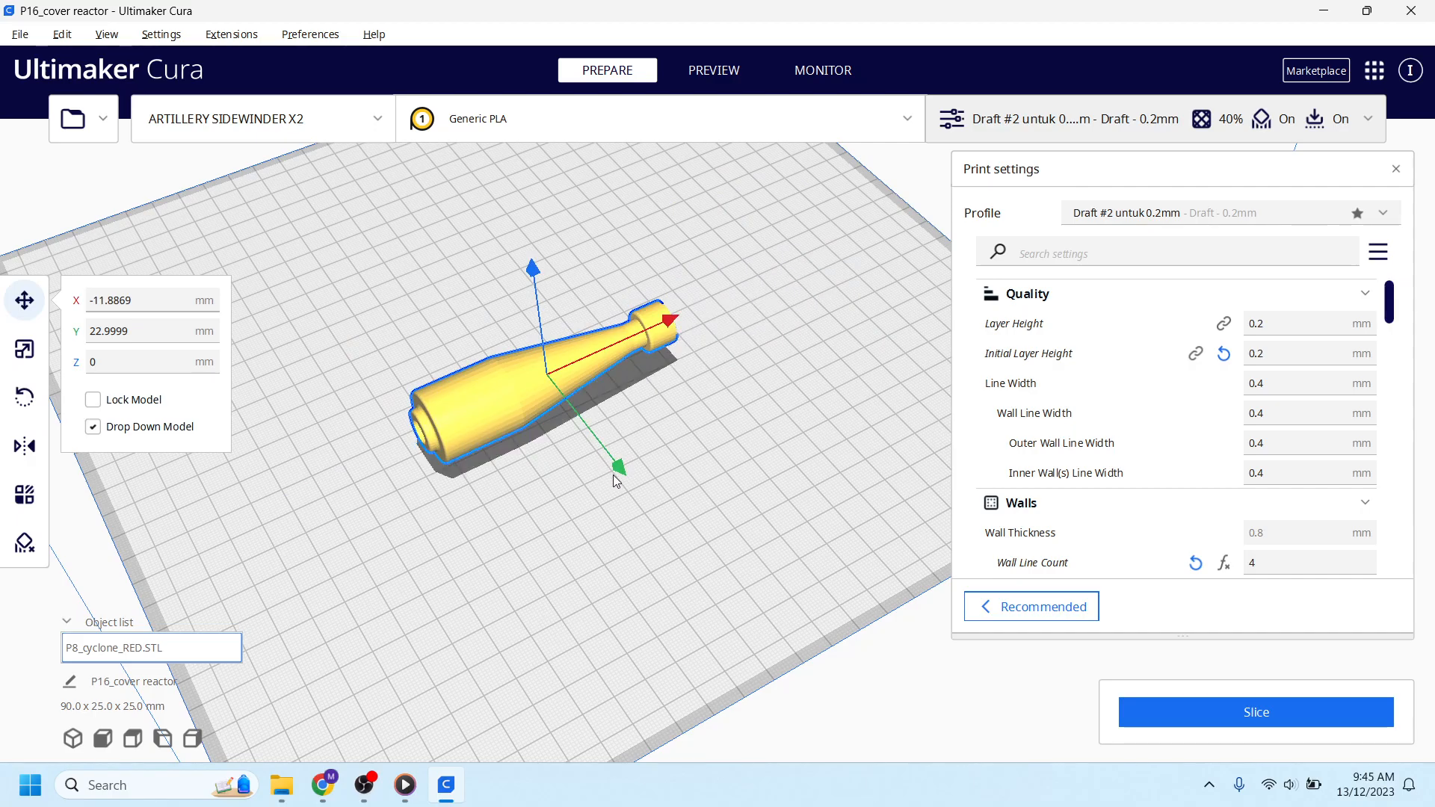
pyautogui.moveTo(621, 471); pyautogui.dragTo(583, 394)
pyautogui.moveTo(577, 328); pyautogui.dragTo(528, 142)
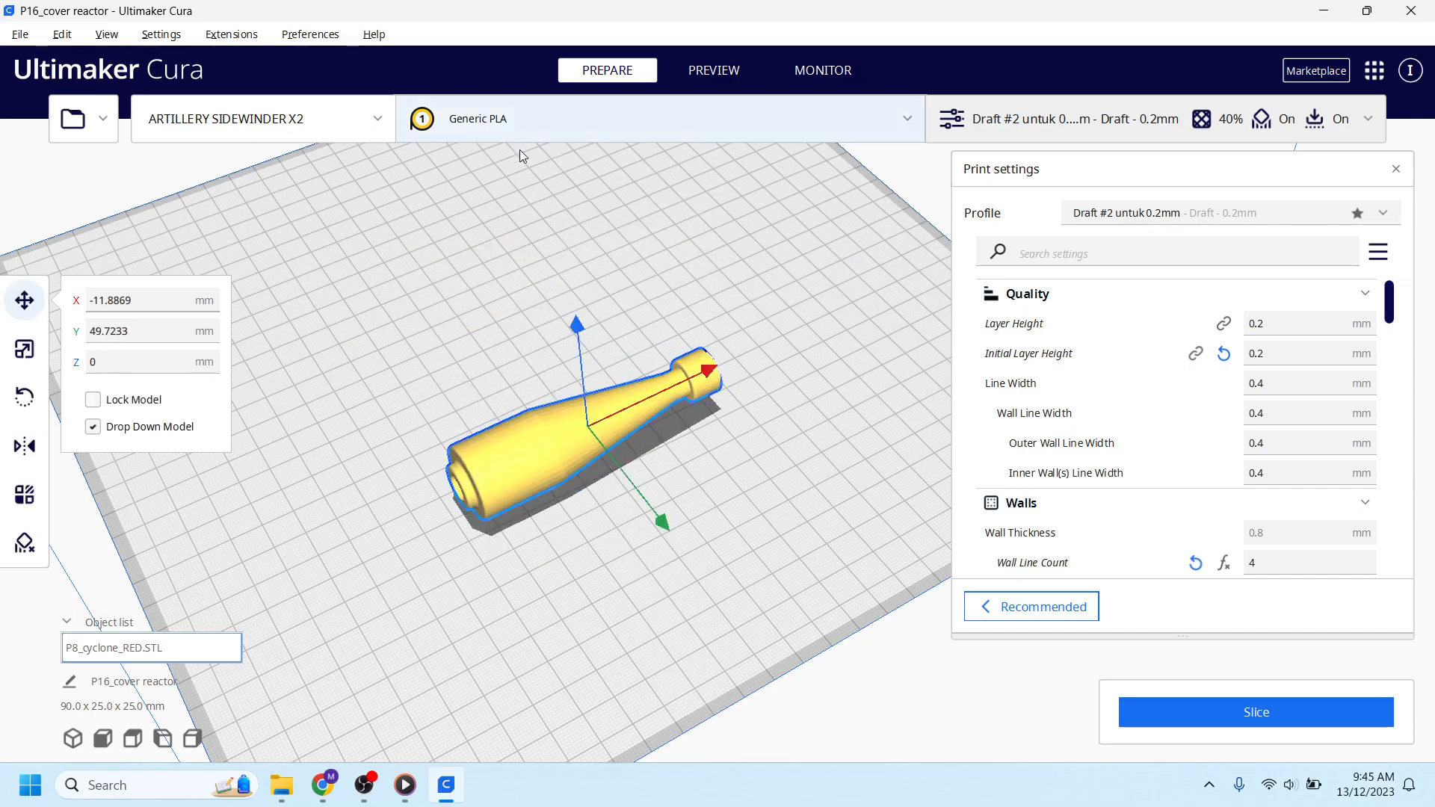
pyautogui.moveTo(576, 327); pyautogui.dragTo(550, 155)
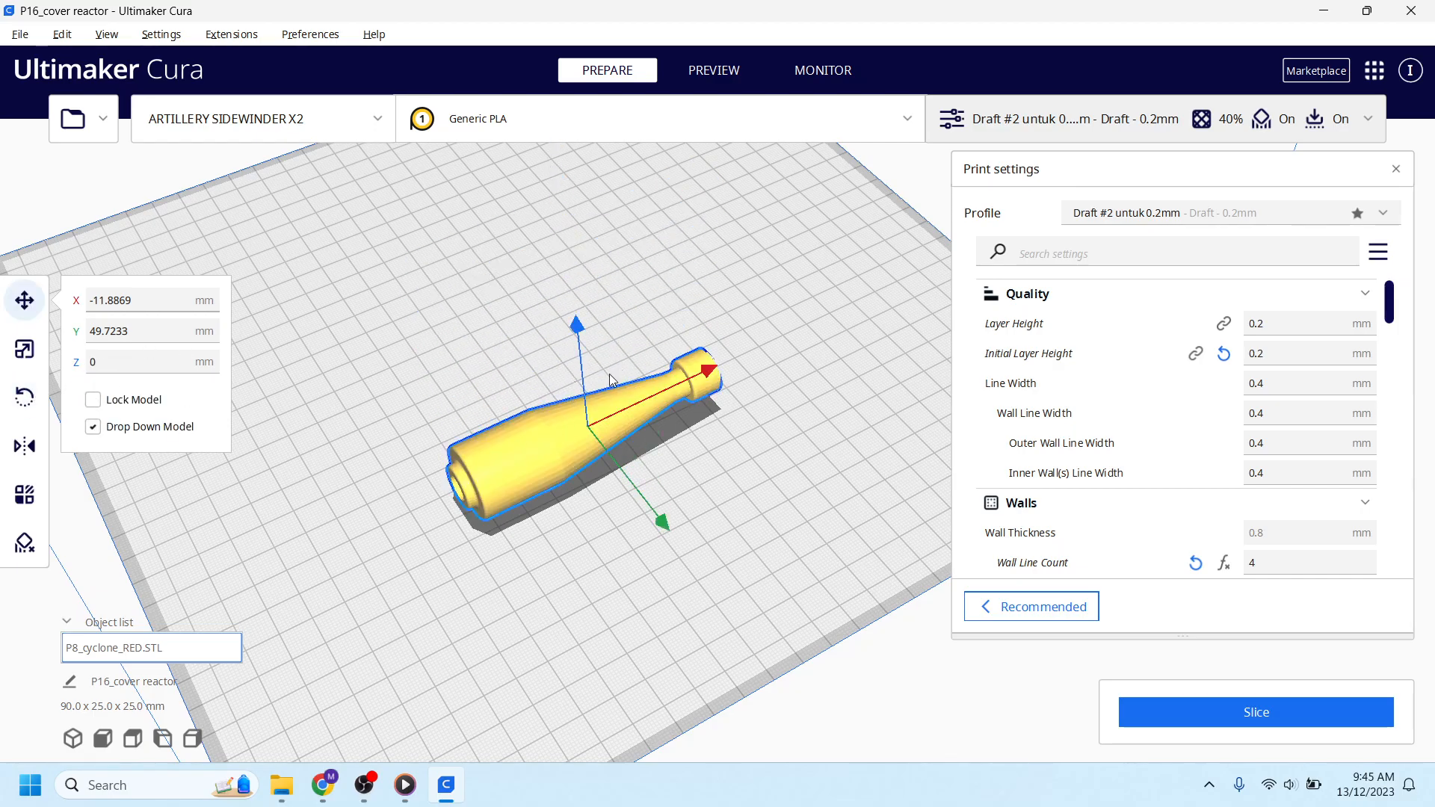
# Lower the cyclone model through the build plate to about Z -13.9 mm.
pyautogui.moveTo(581, 325); pyautogui.dragTo(581, 361)
pyautogui.moveTo(580, 542); pyautogui.dragTo(465, 480, button='right')
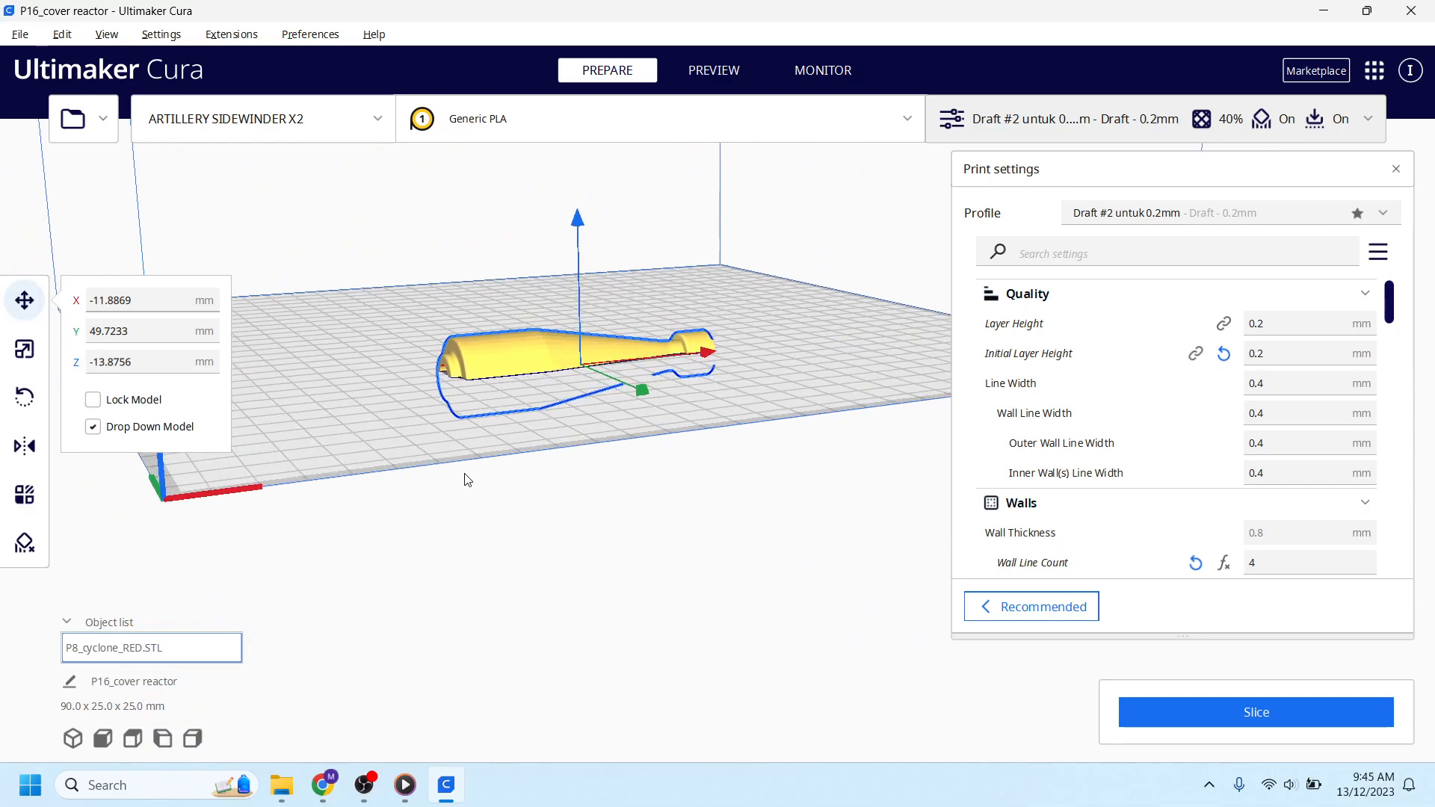
pyautogui.moveTo(501, 388); pyautogui.dragTo(674, 497, button='right')
pyautogui.moveTo(625, 454); pyautogui.dragTo(598, 482, button='right')
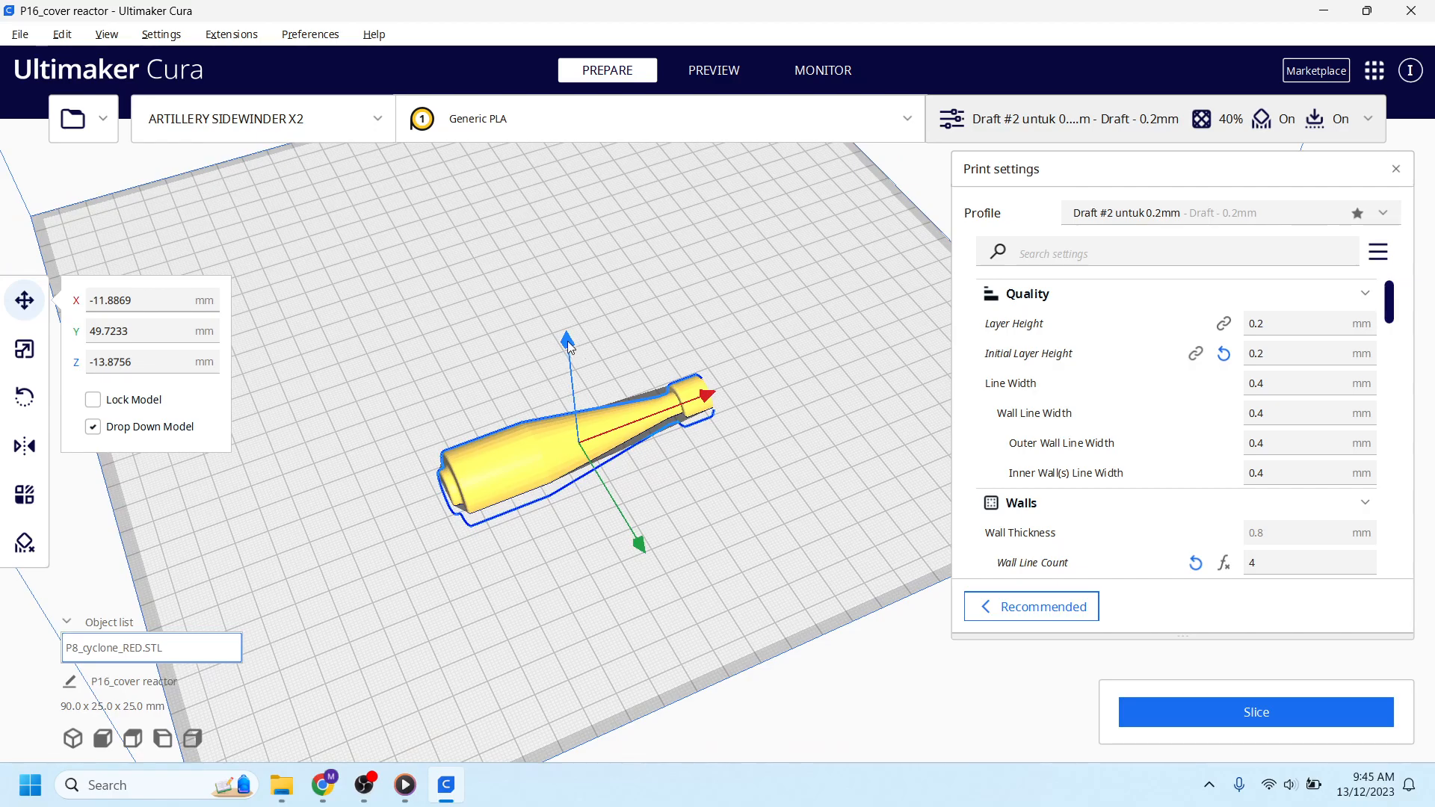
# Raise the cyclone model back onto the build plate at Z 0 mm.
pyautogui.moveTo(568, 346); pyautogui.dragTo(538, 156)
pyautogui.moveTo(499, 397); pyautogui.dragTo(336, 347, button='right')
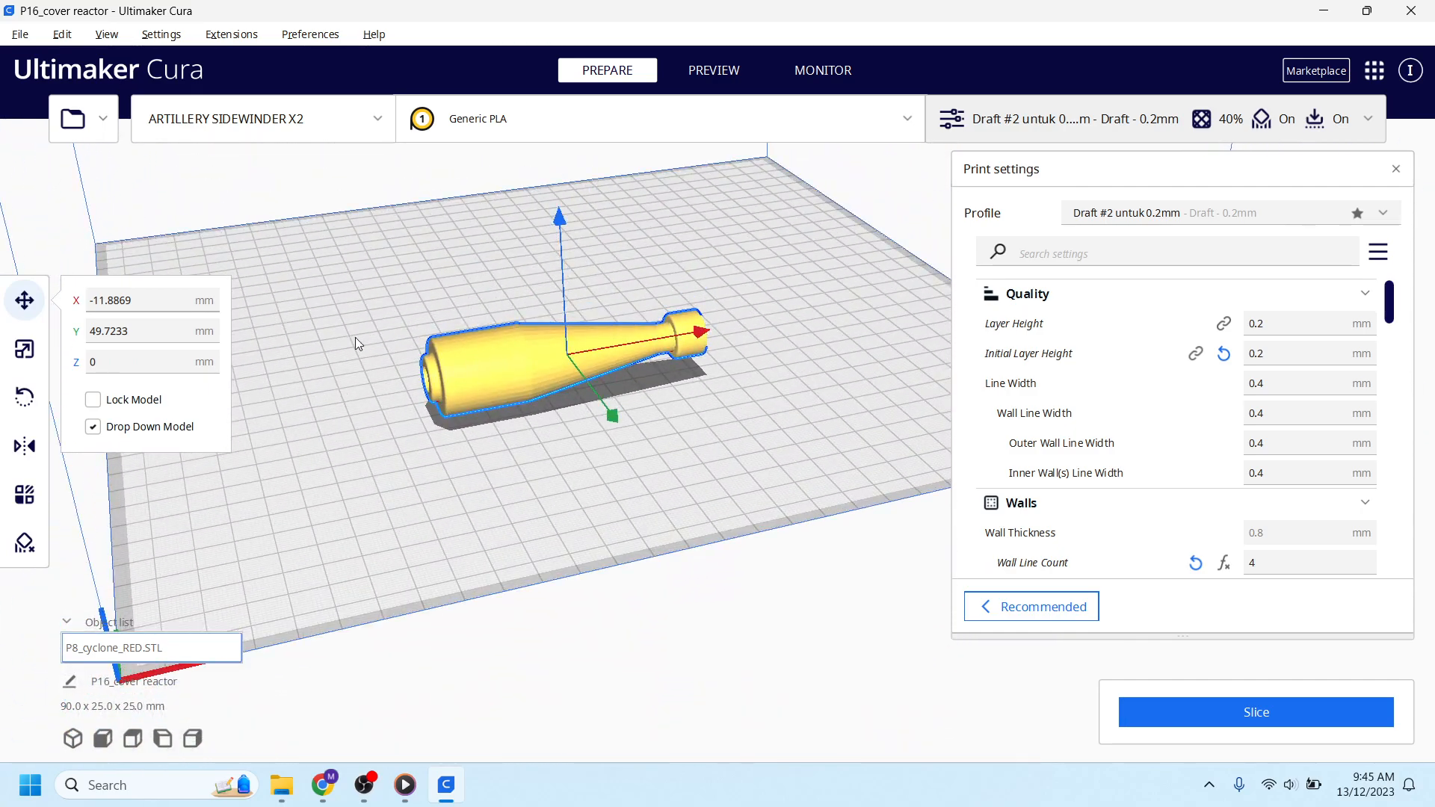
# Rotate the cyclone model 90° about its Y axis so it stands upright with the narrow neck on top.
pyautogui.moveTo(387, 462); pyautogui.dragTo(618, 420, button='right')
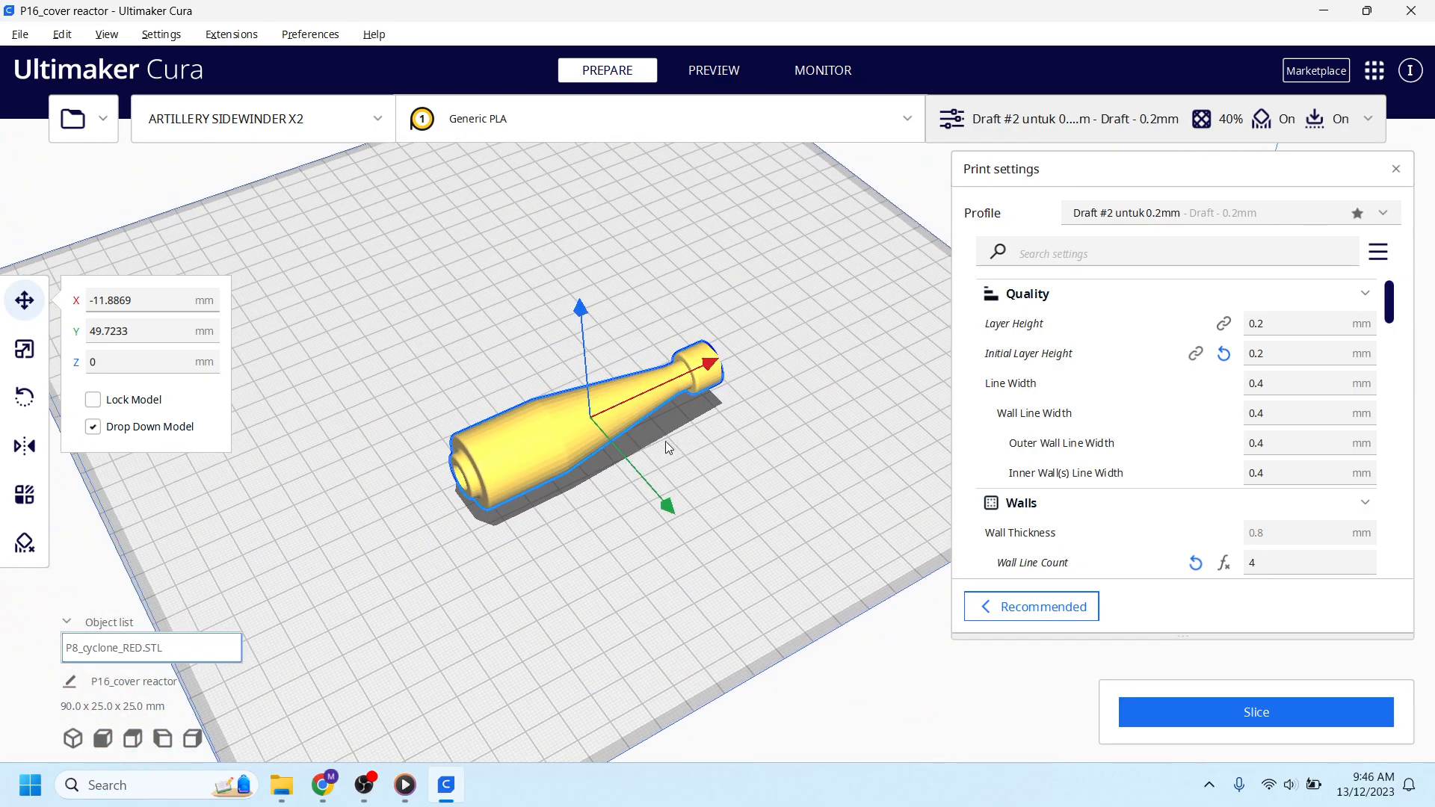
pyautogui.moveTo(690, 446); pyautogui.dragTo(621, 469, button='right')
pyautogui.moveTo(662, 447); pyautogui.dragTo(542, 493, button='right')
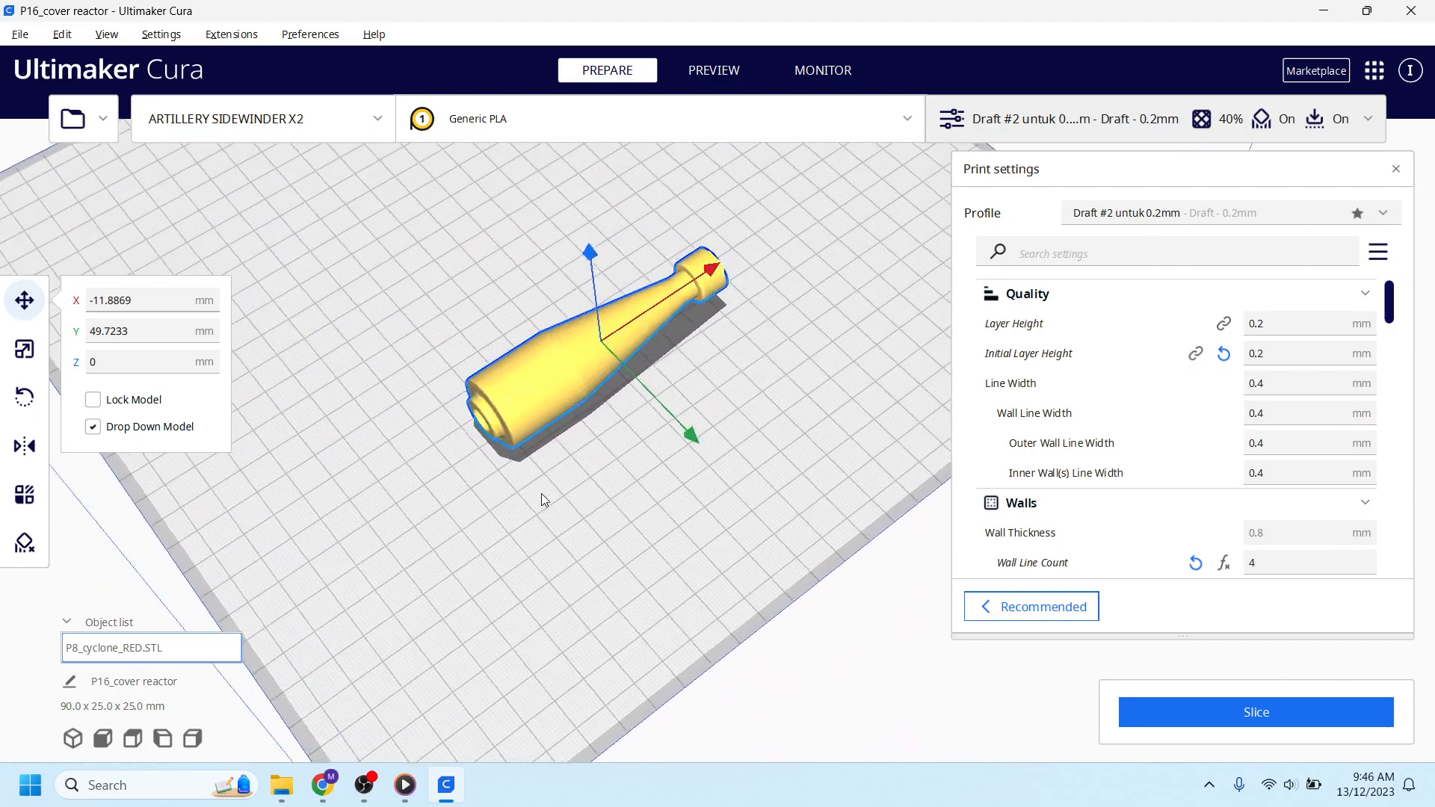
pyautogui.click(17, 399)
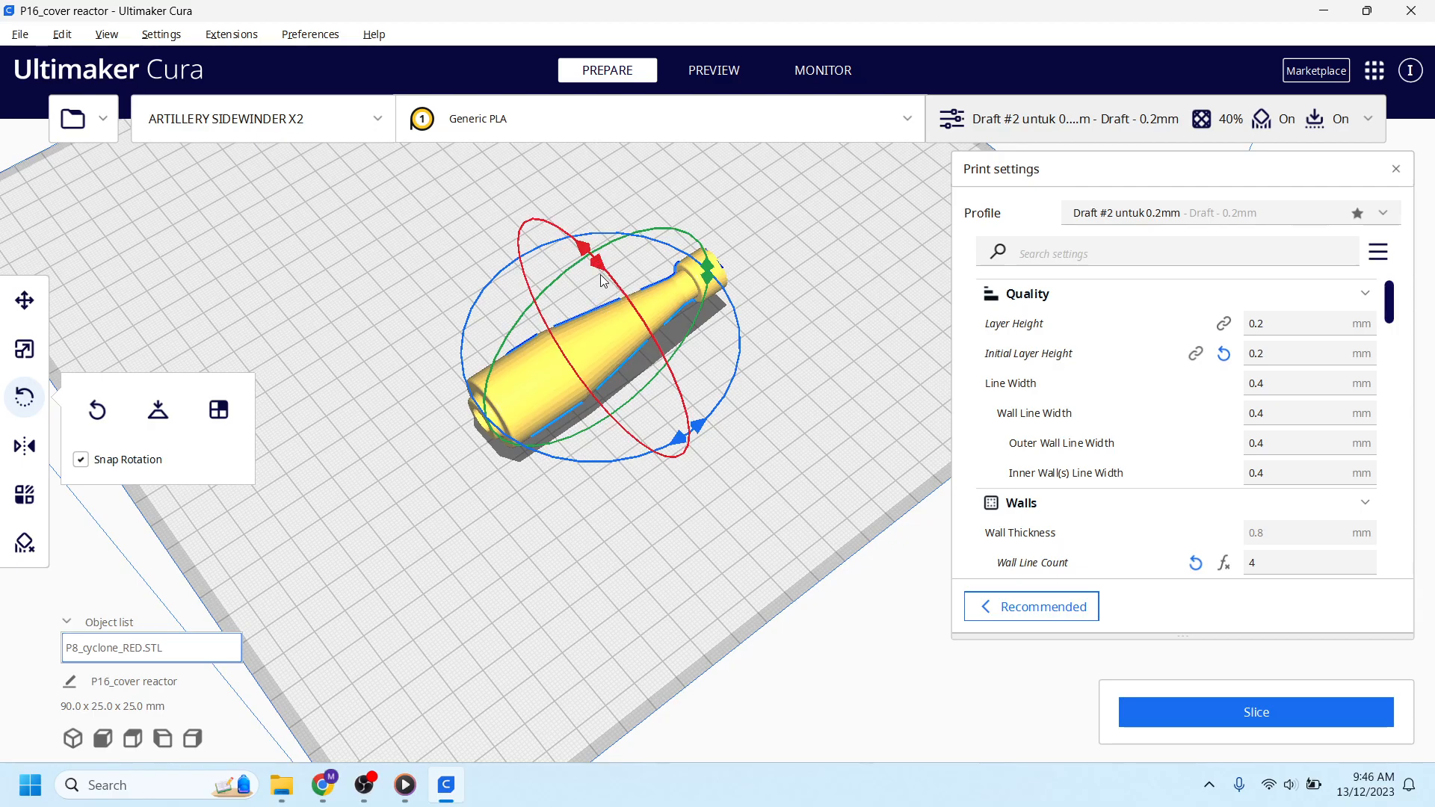
pyautogui.moveTo(596, 290); pyautogui.dragTo(527, 314, button='right')
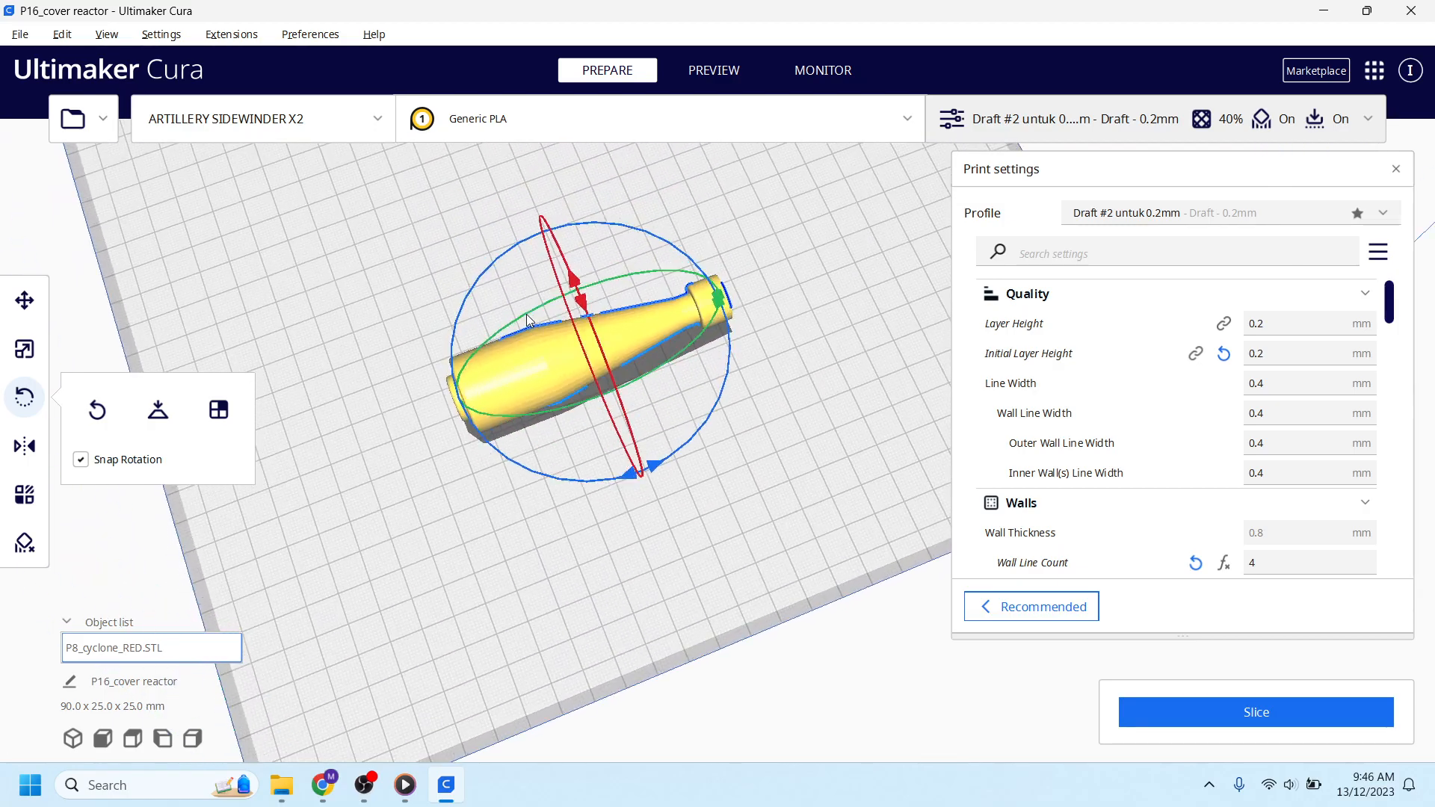
pyautogui.moveTo(688, 316); pyautogui.dragTo(774, 215, button='right')
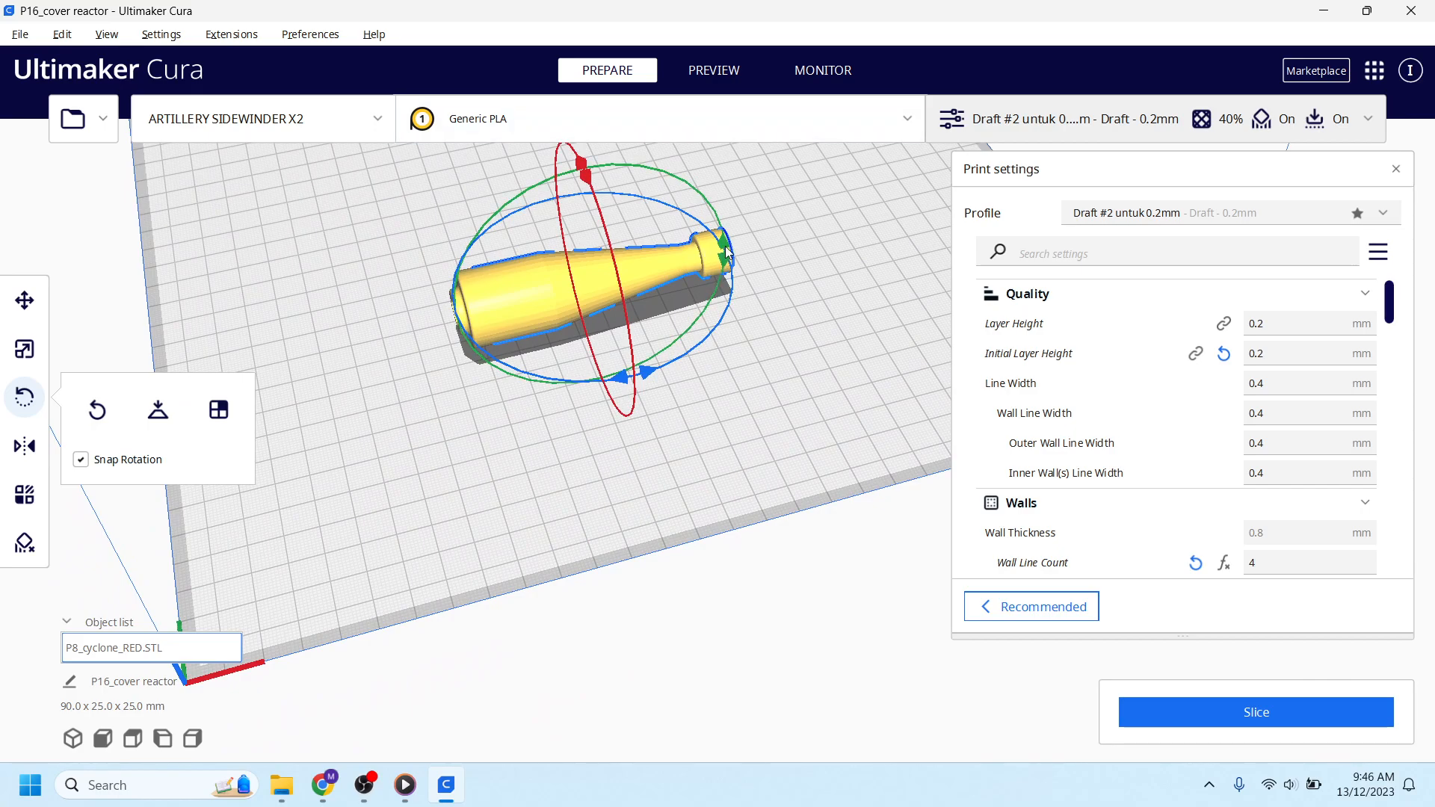
pyautogui.moveTo(726, 253); pyautogui.dragTo(694, 258)
pyautogui.scroll(-5, 731, 298)
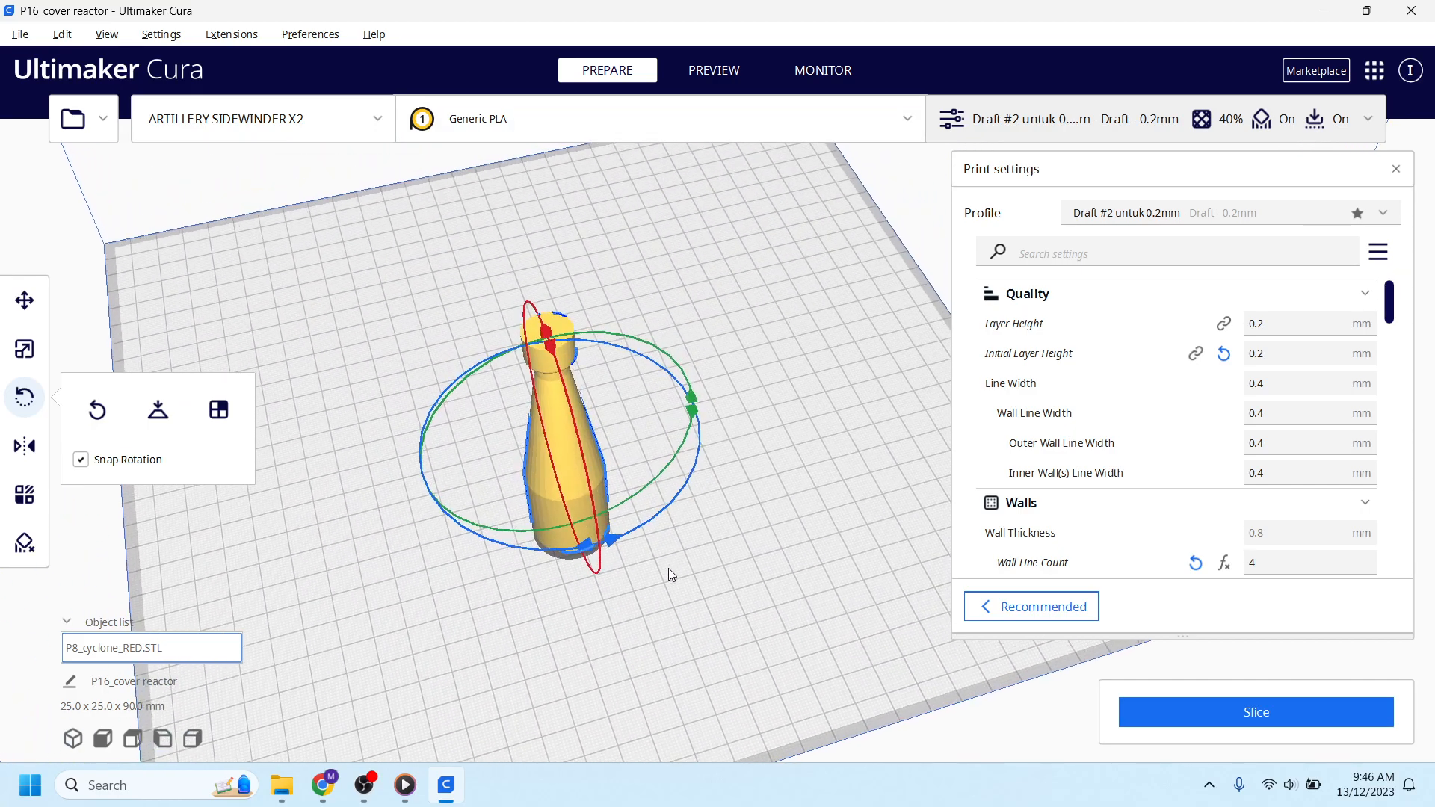
# Rotate the upright cyclone model a quarter turn onto its side about the Y axis, and undo that rotation.
pyautogui.moveTo(711, 406); pyautogui.dragTo(697, 348, button='right')
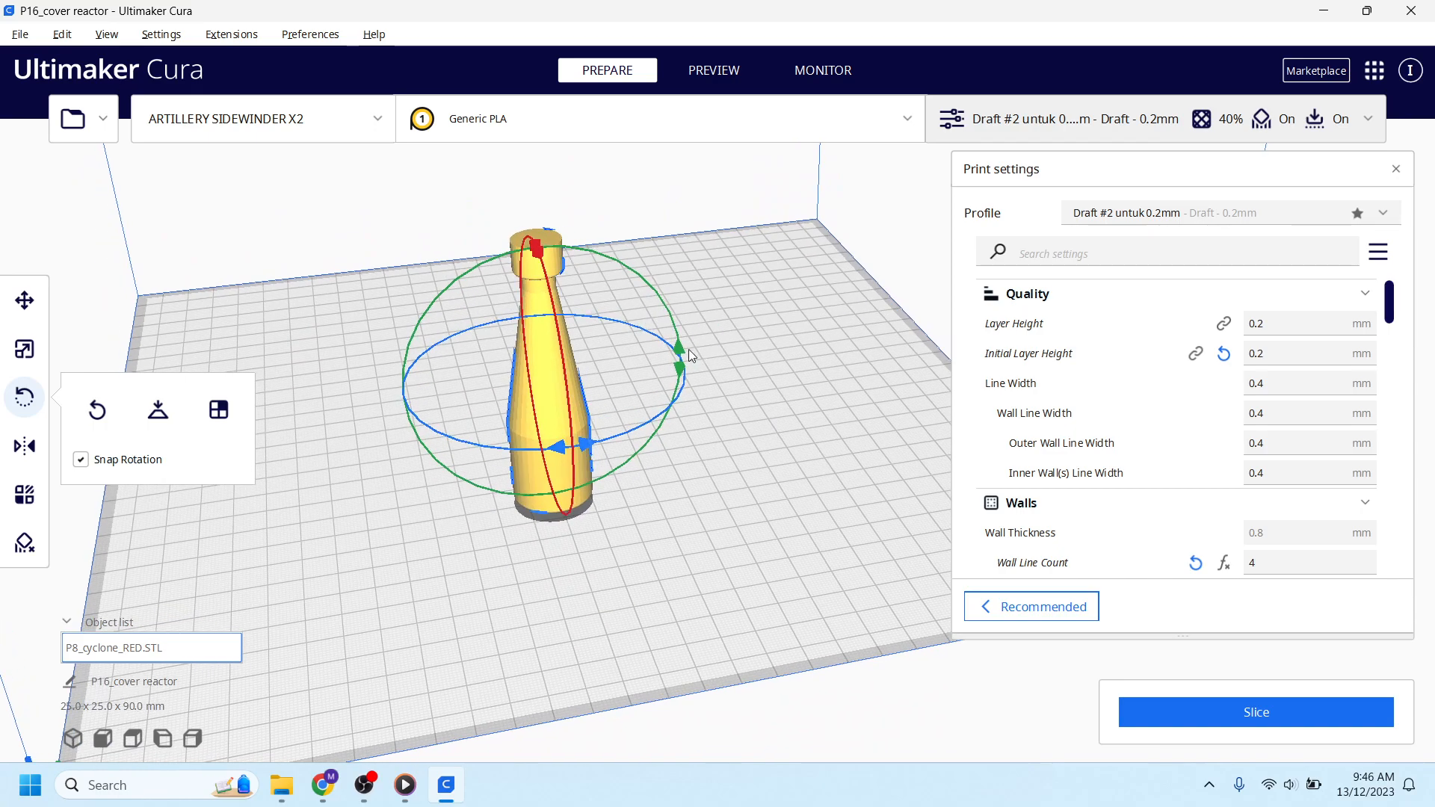
pyautogui.moveTo(676, 347); pyautogui.dragTo(673, 444)
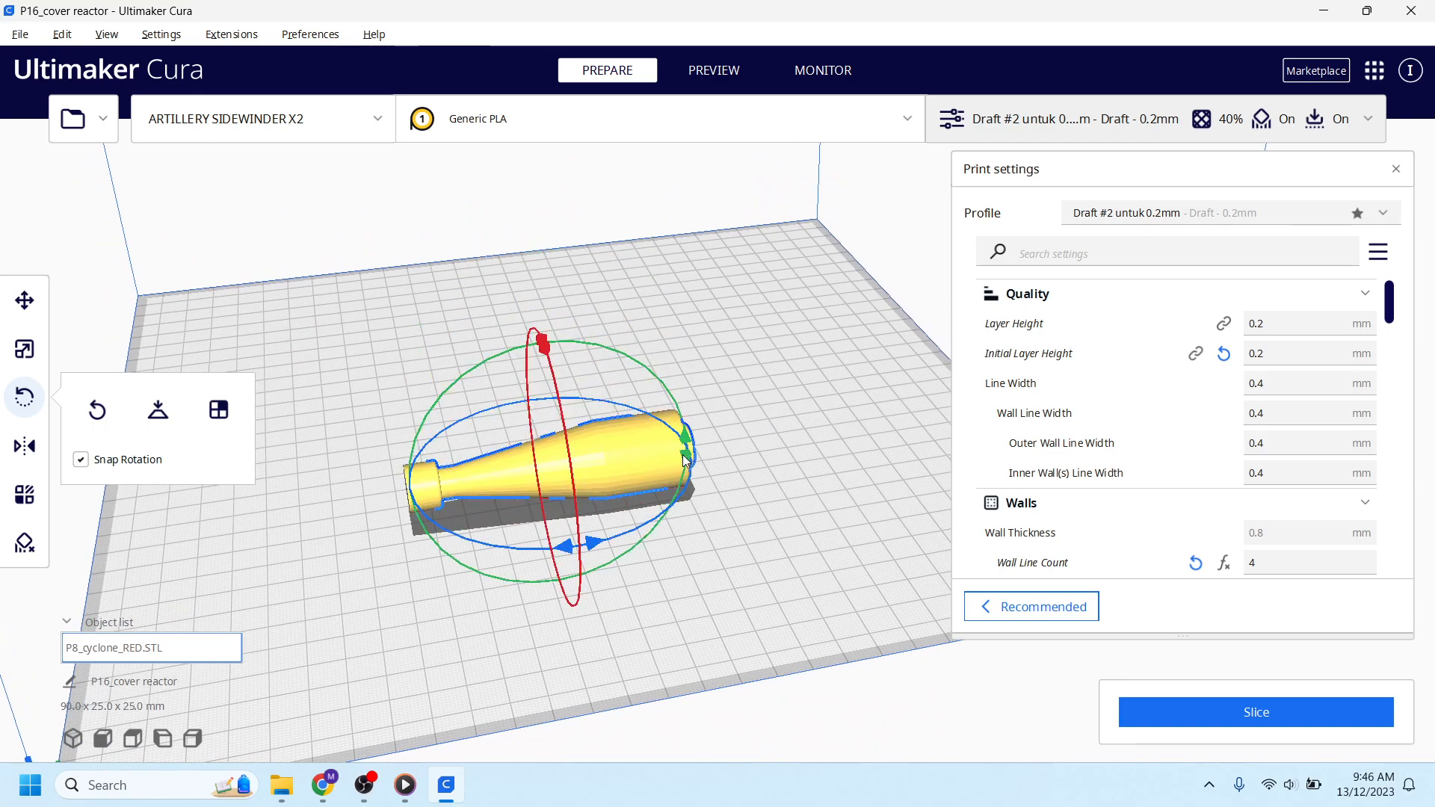
pyautogui.hotkey('ctrl', 'z')
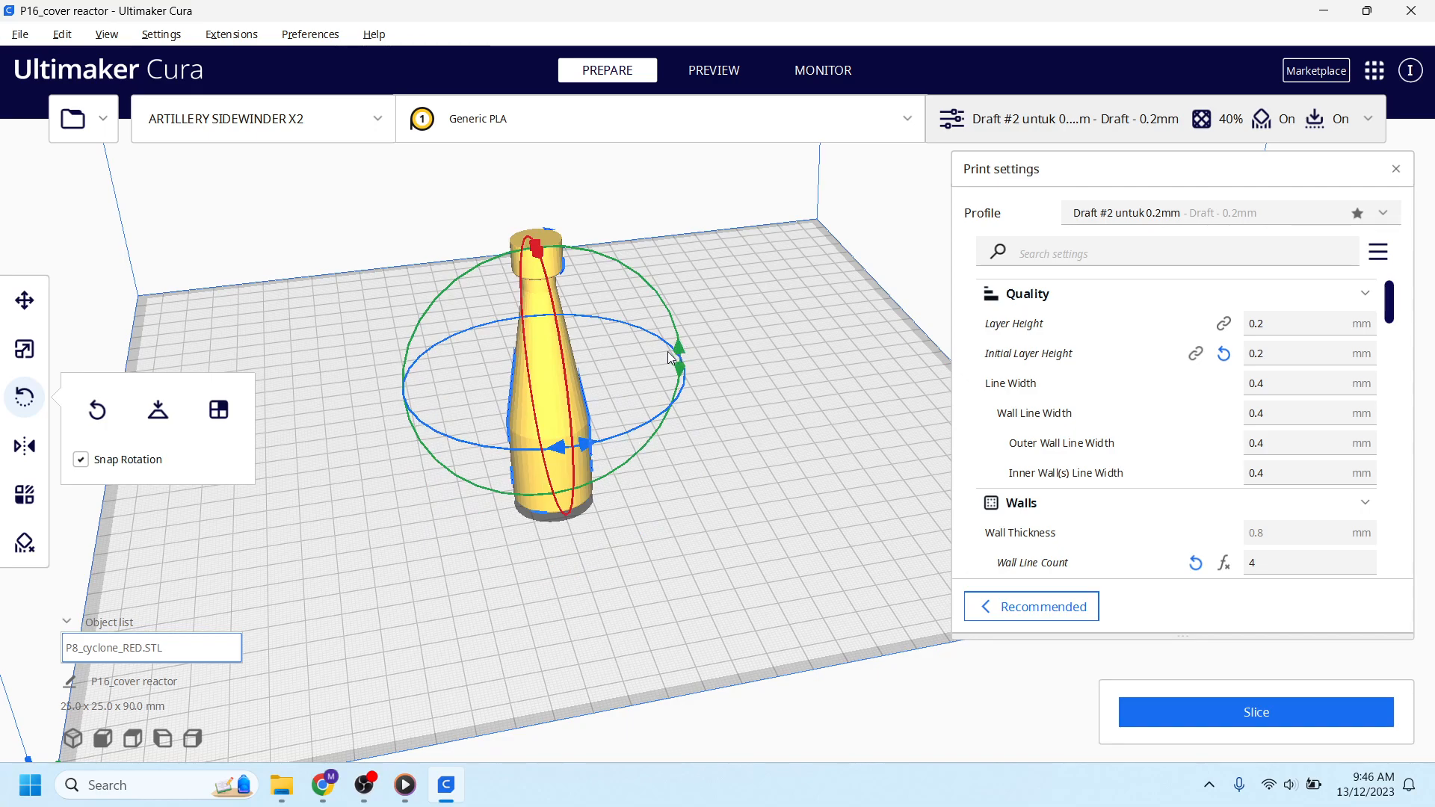
# Turn off Snap Rotation and tilt the cyclone model freely about its Y axis, ending nearly upright.
pyautogui.moveTo(680, 343)
pyautogui.mouseDown()
pyautogui.moveTo(639, 299)
pyautogui.moveTo(468, 306)
pyautogui.moveTo(473, 269)
pyautogui.moveTo(633, 290)
pyautogui.moveTo(664, 357)
pyautogui.moveTo(580, 308)
pyautogui.moveTo(424, 328)
pyautogui.moveTo(614, 302)
pyautogui.moveTo(668, 364)
pyautogui.moveTo(675, 346)
pyautogui.moveTo(640, 312)
pyautogui.moveTo(591, 315)
pyautogui.moveTo(685, 322)
pyautogui.moveTo(701, 348)
pyautogui.mouseUp()
pyautogui.moveTo(679, 348); pyautogui.dragTo(620, 299)
pyautogui.moveTo(683, 396); pyautogui.dragTo(617, 485)
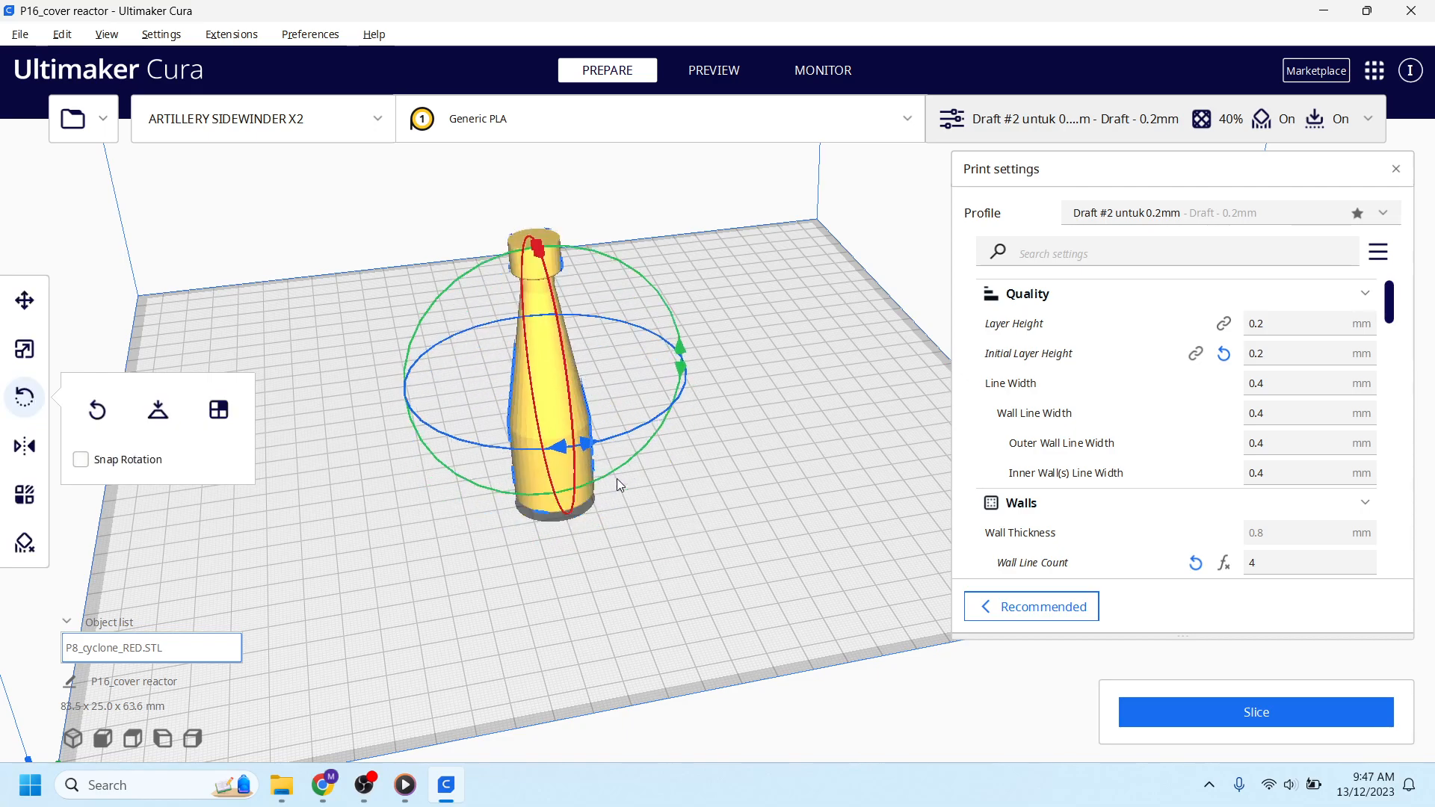
pyautogui.moveTo(631, 473); pyautogui.dragTo(605, 450, button='right')
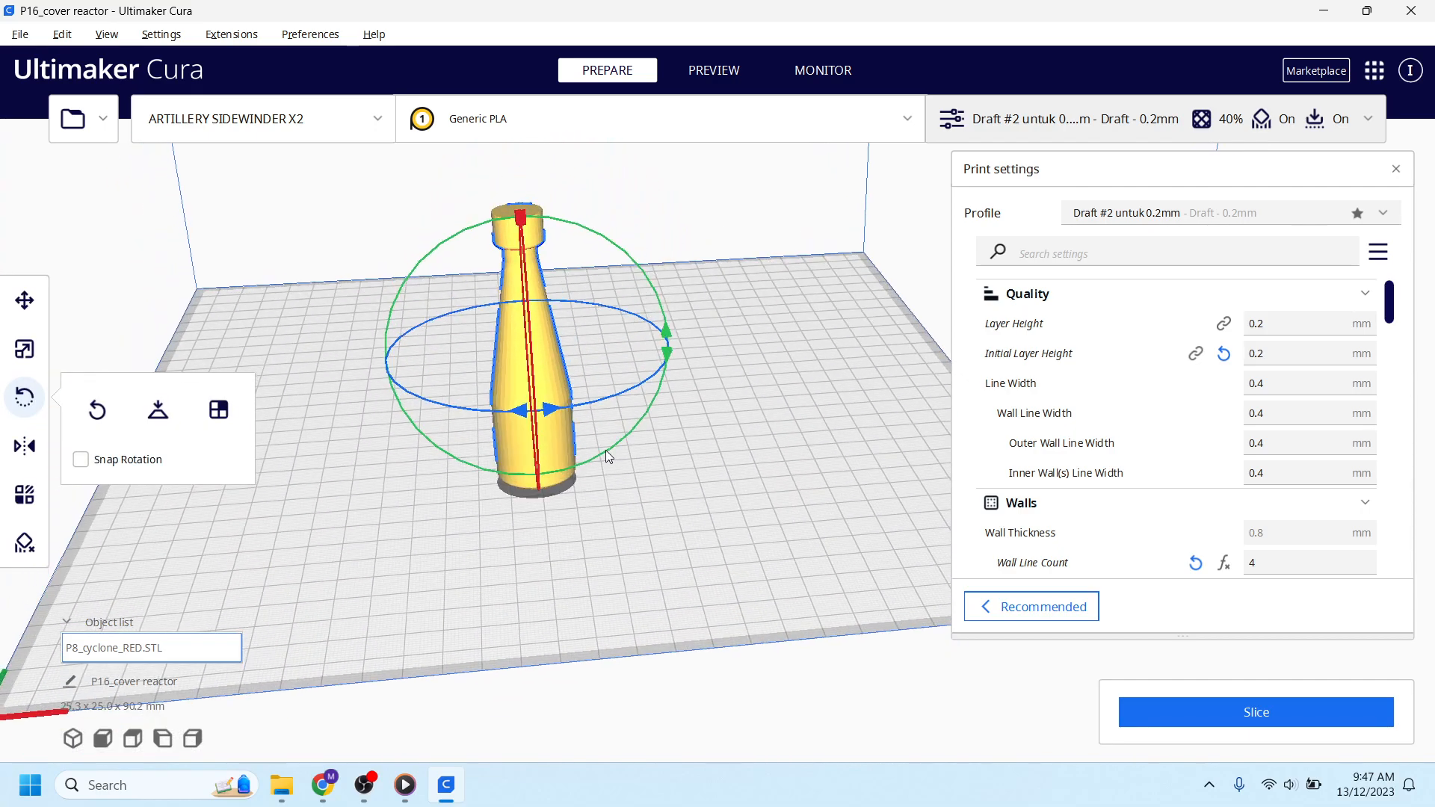
# Undo the free rotations of the cyclone model.
pyautogui.click(743, 424)
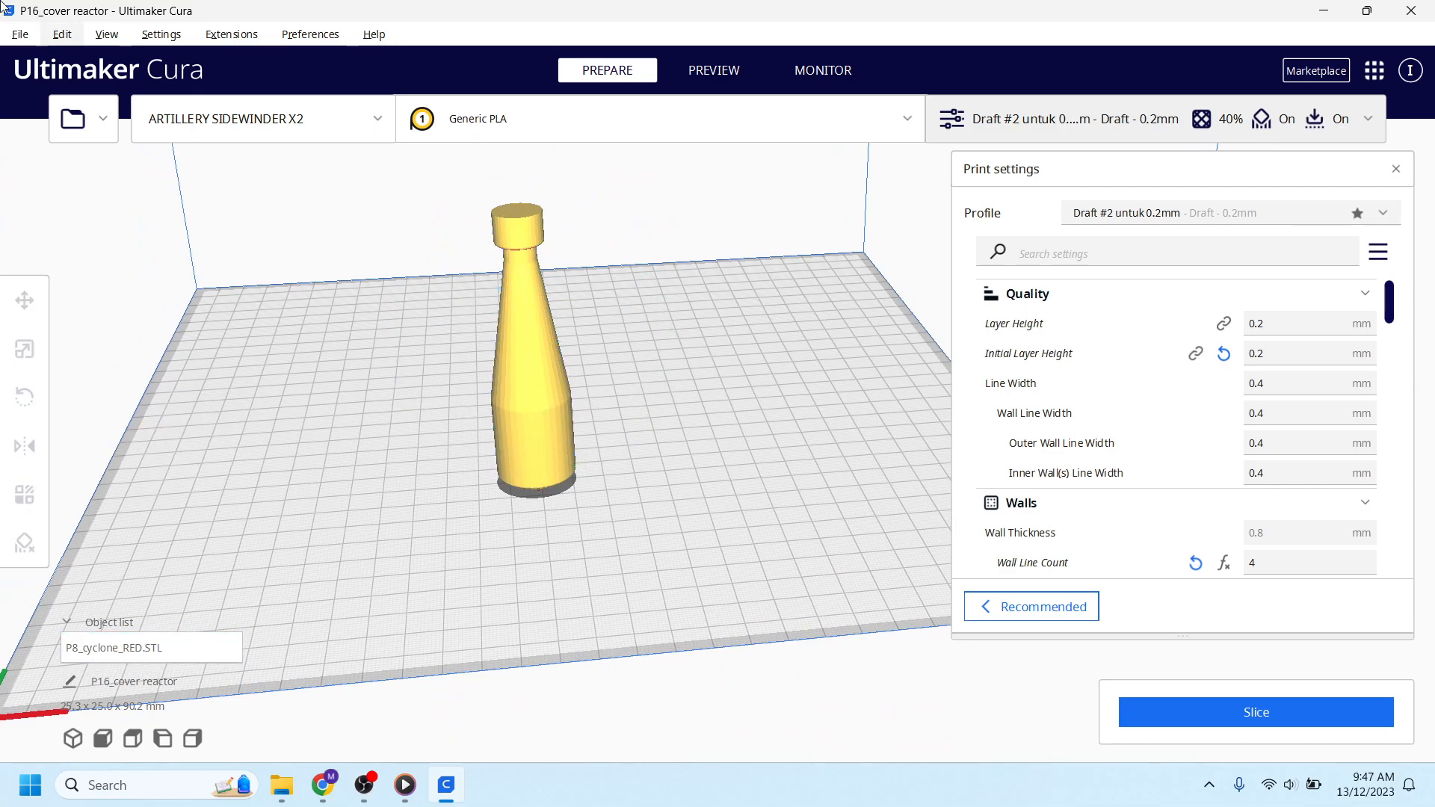
pyautogui.click(62, 34)
pyautogui.click(104, 140)
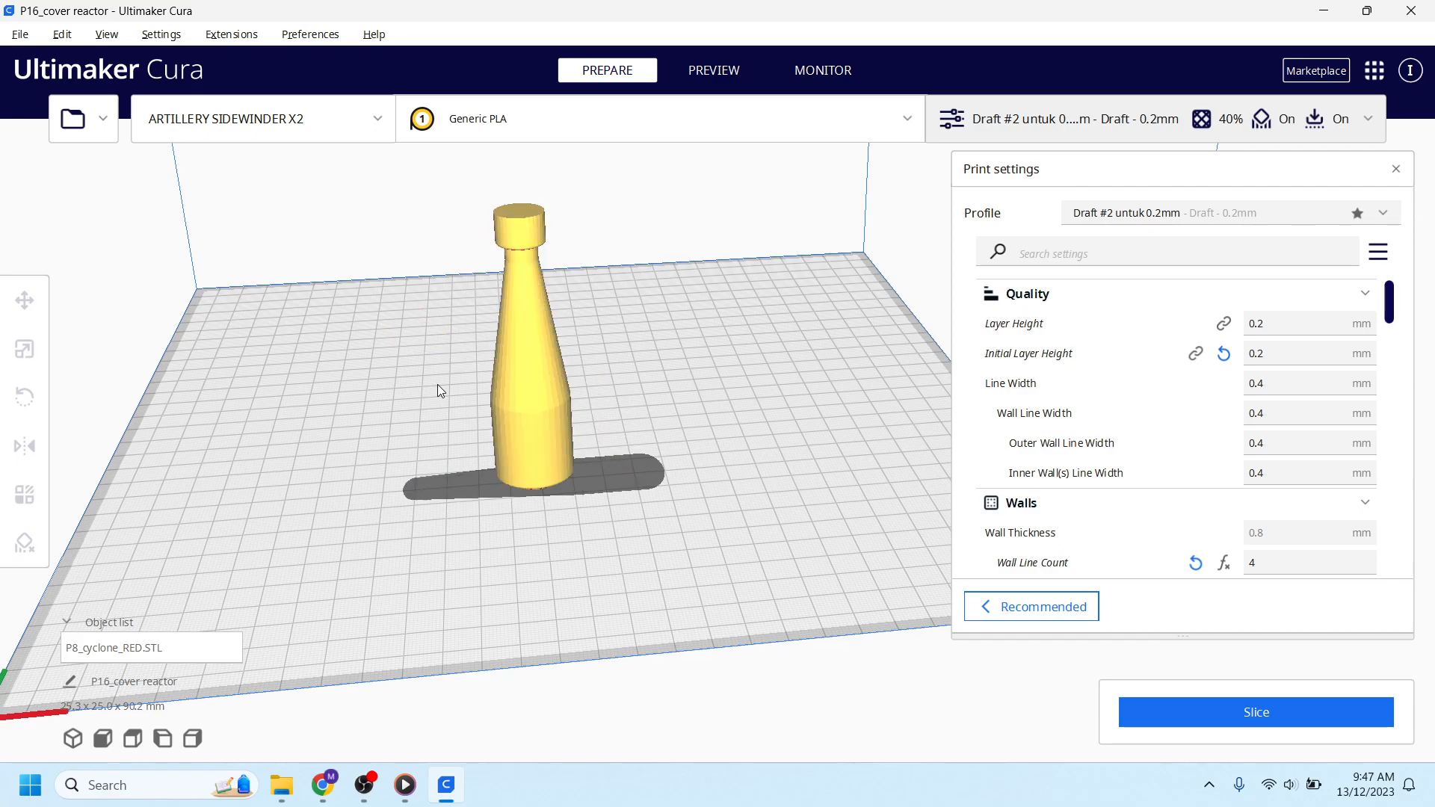
pyautogui.moveTo(706, 453); pyautogui.dragTo(785, 299, button='right')
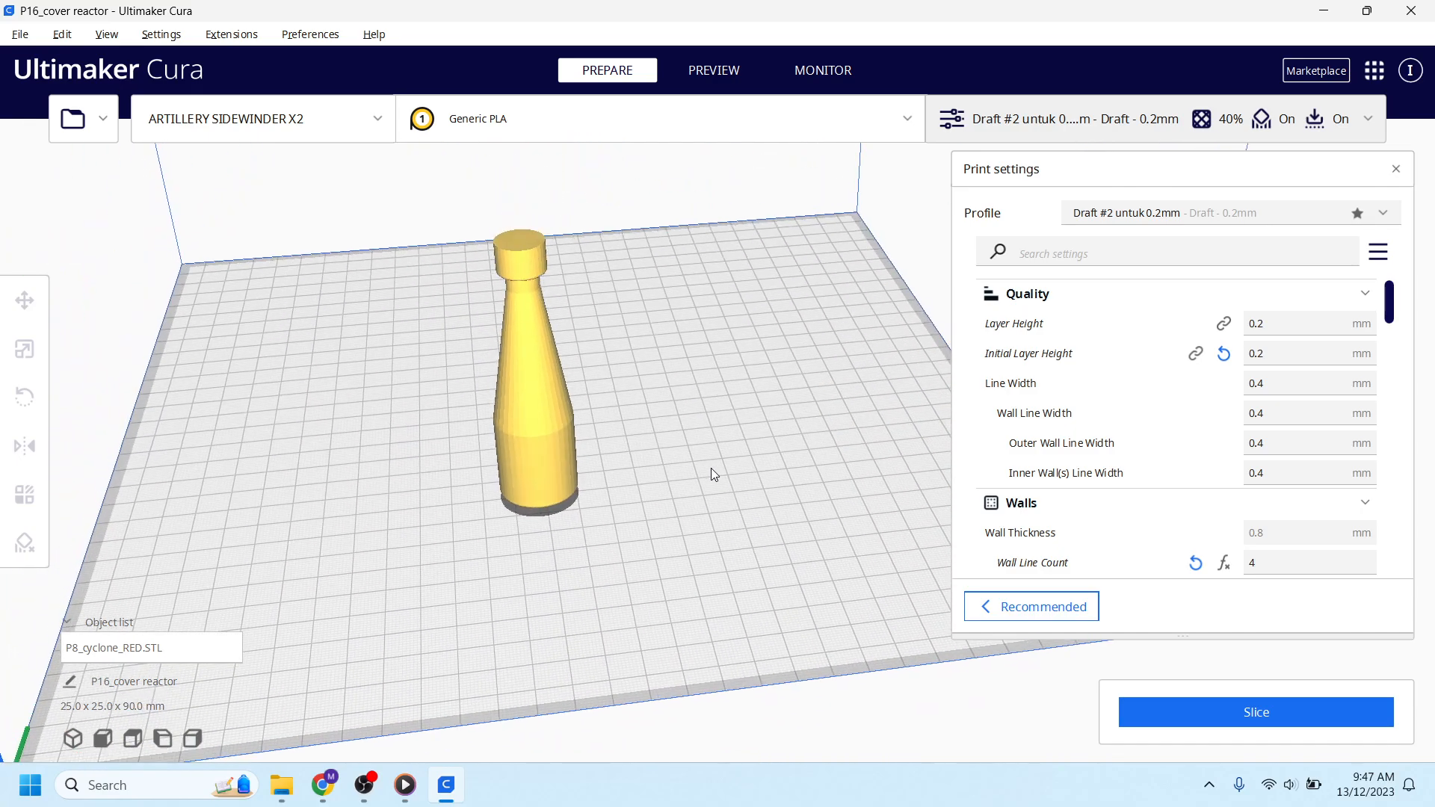
# Scale the upright cyclone model down uniformly to about 73.77% with the Scale tool's X handle.
pyautogui.moveTo(711, 471); pyautogui.dragTo(737, 328, button='right')
pyautogui.moveTo(687, 374); pyautogui.dragTo(584, 468, button='right')
pyautogui.click(556, 454)
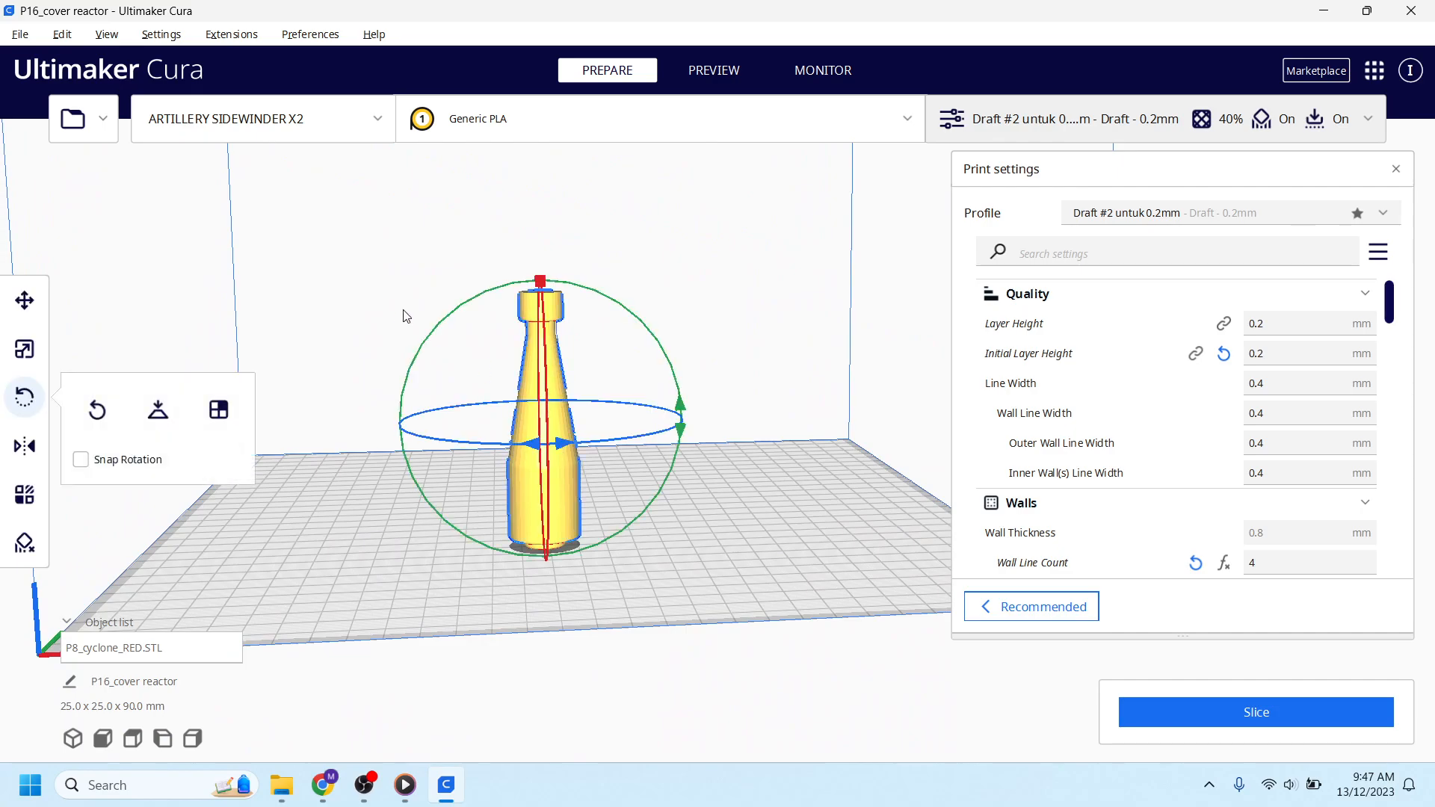
pyautogui.click(320, 323)
pyautogui.click(550, 387)
pyautogui.click(22, 357)
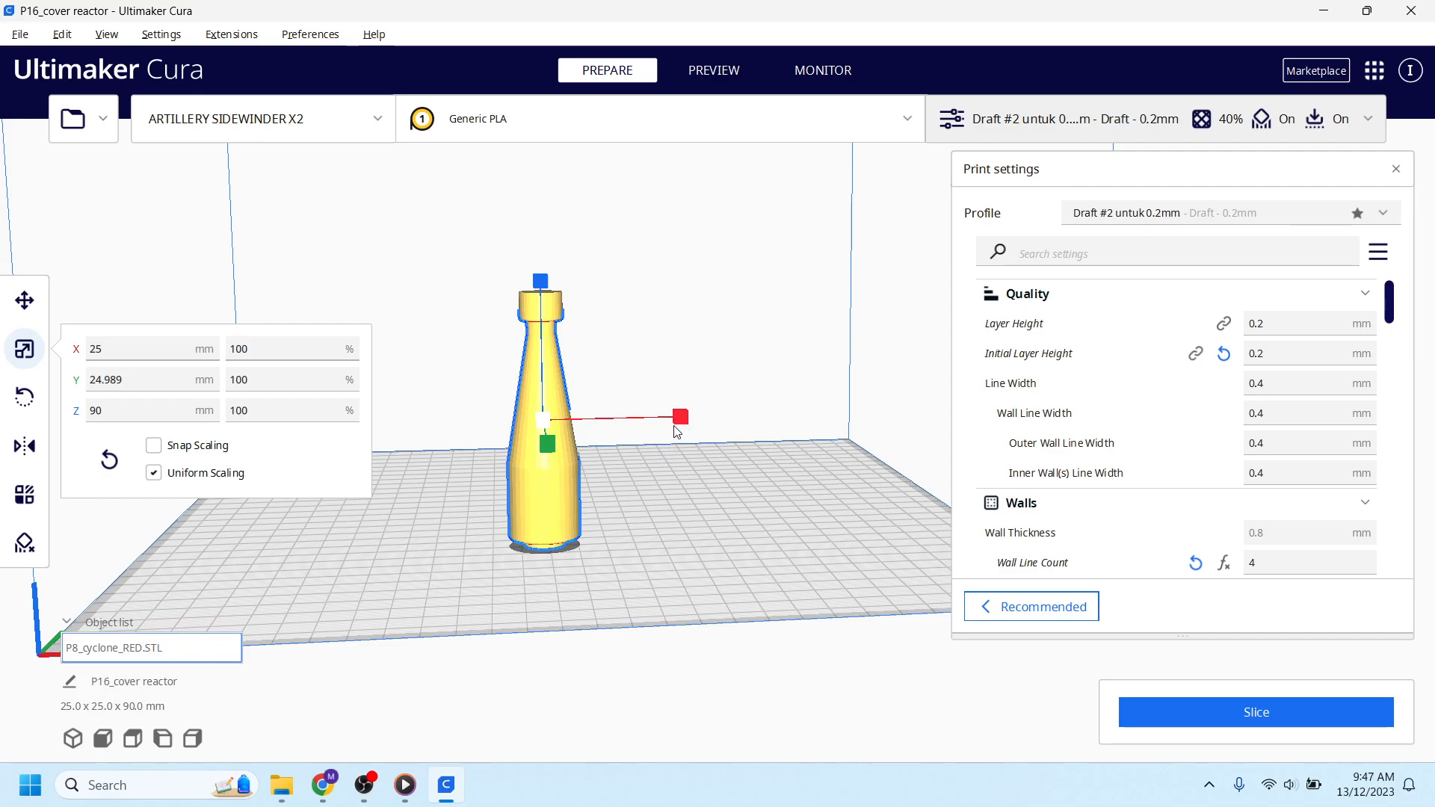
pyautogui.click(268, 355)
pyautogui.moveTo(679, 423); pyautogui.dragTo(570, 412)
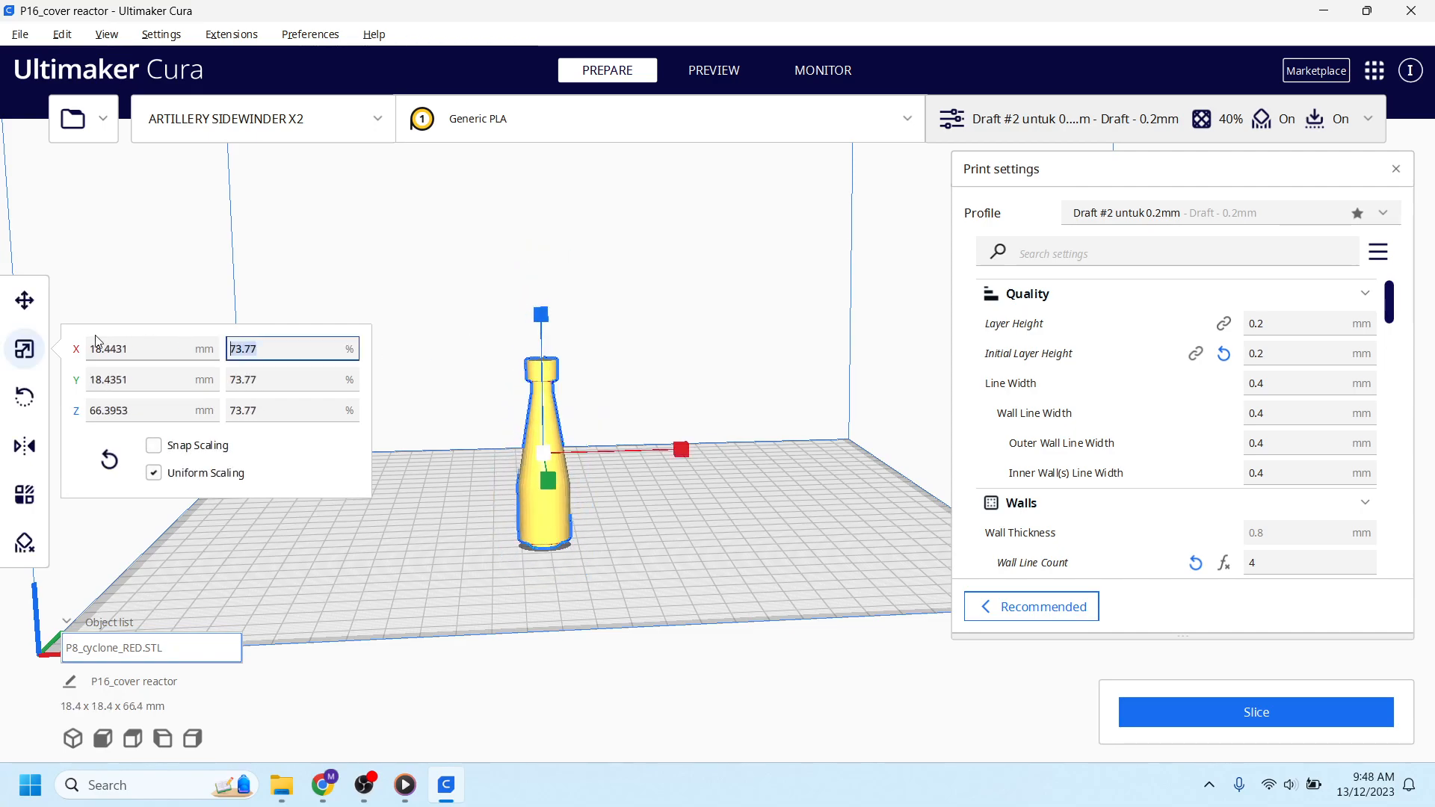
# Set the cyclone model's uniform scale to 1% and select the tiny model on the build plate.
pyautogui.write('1')
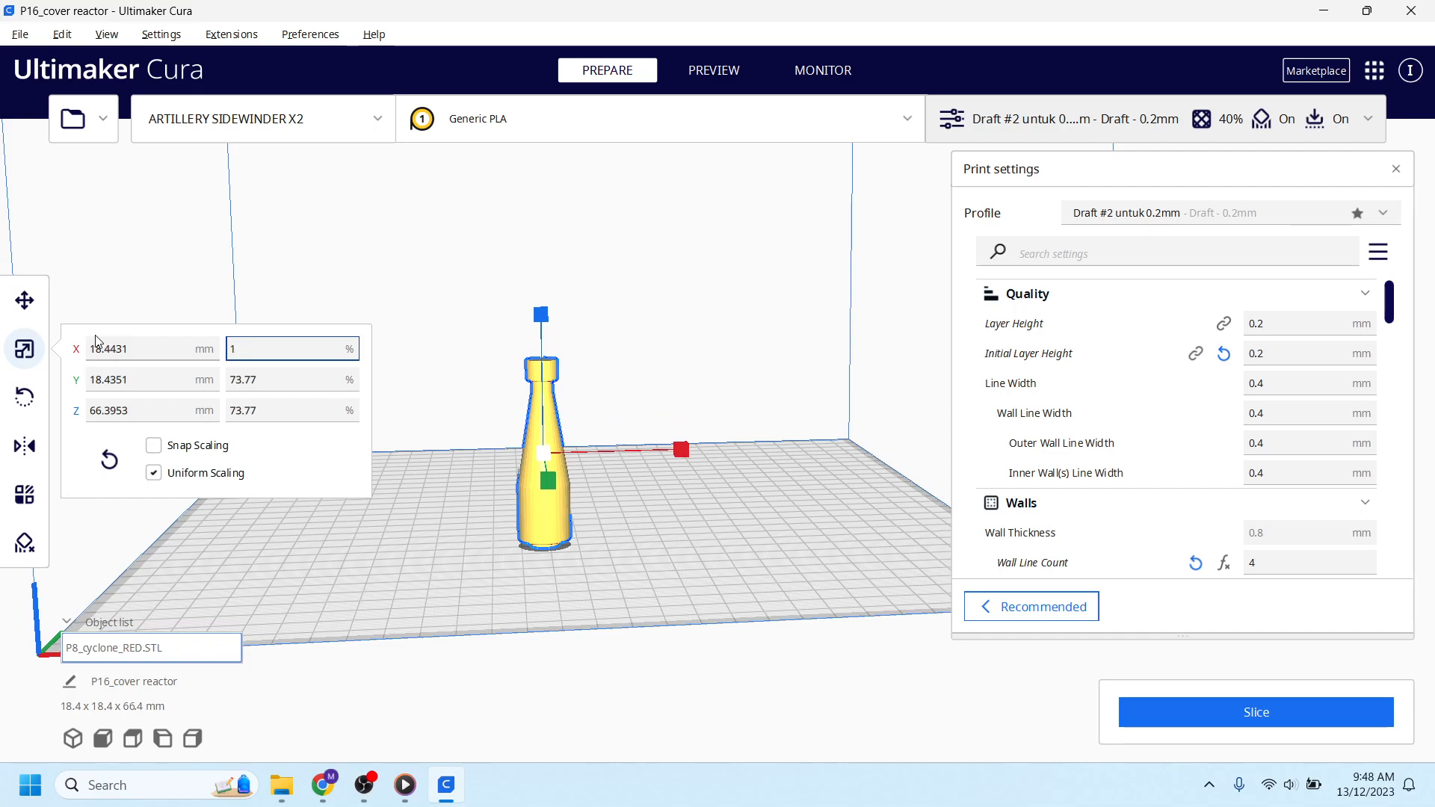
pyautogui.click(418, 449)
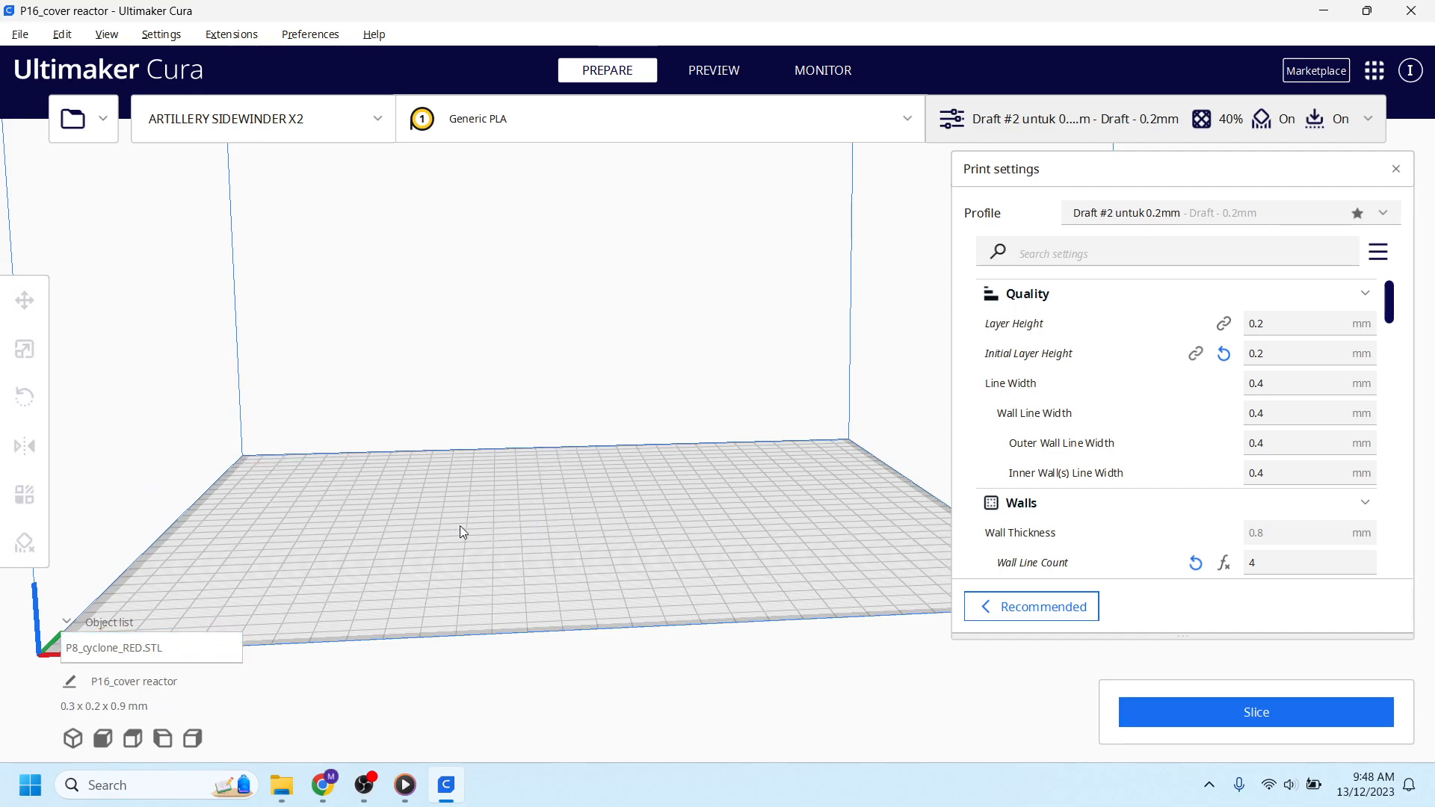
pyautogui.scroll(2, 460, 516)
pyautogui.hotkey('ctrl', 'a')
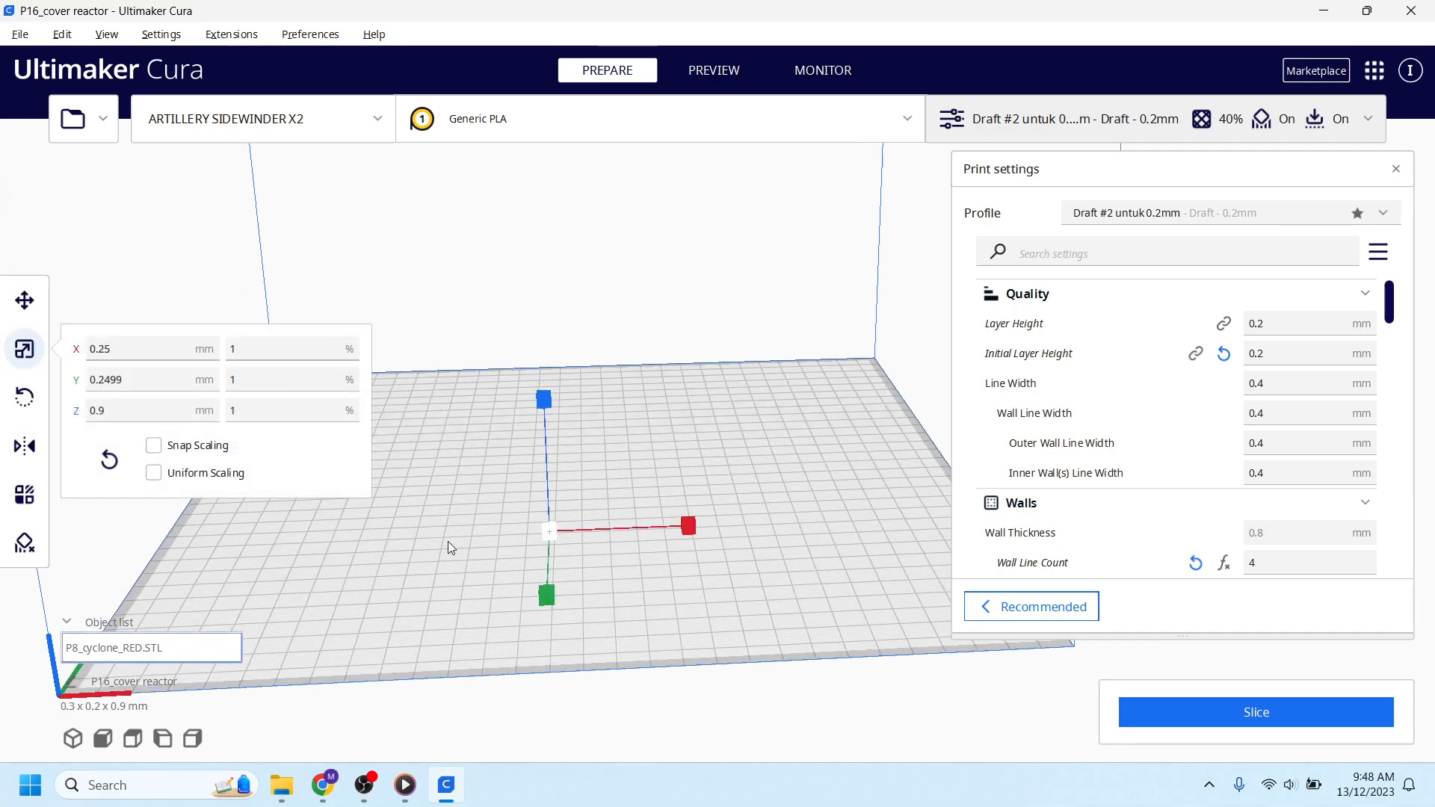
# Enable Uniform Scaling and set the cyclone model's scale to 100%.
pyautogui.click(255, 350)
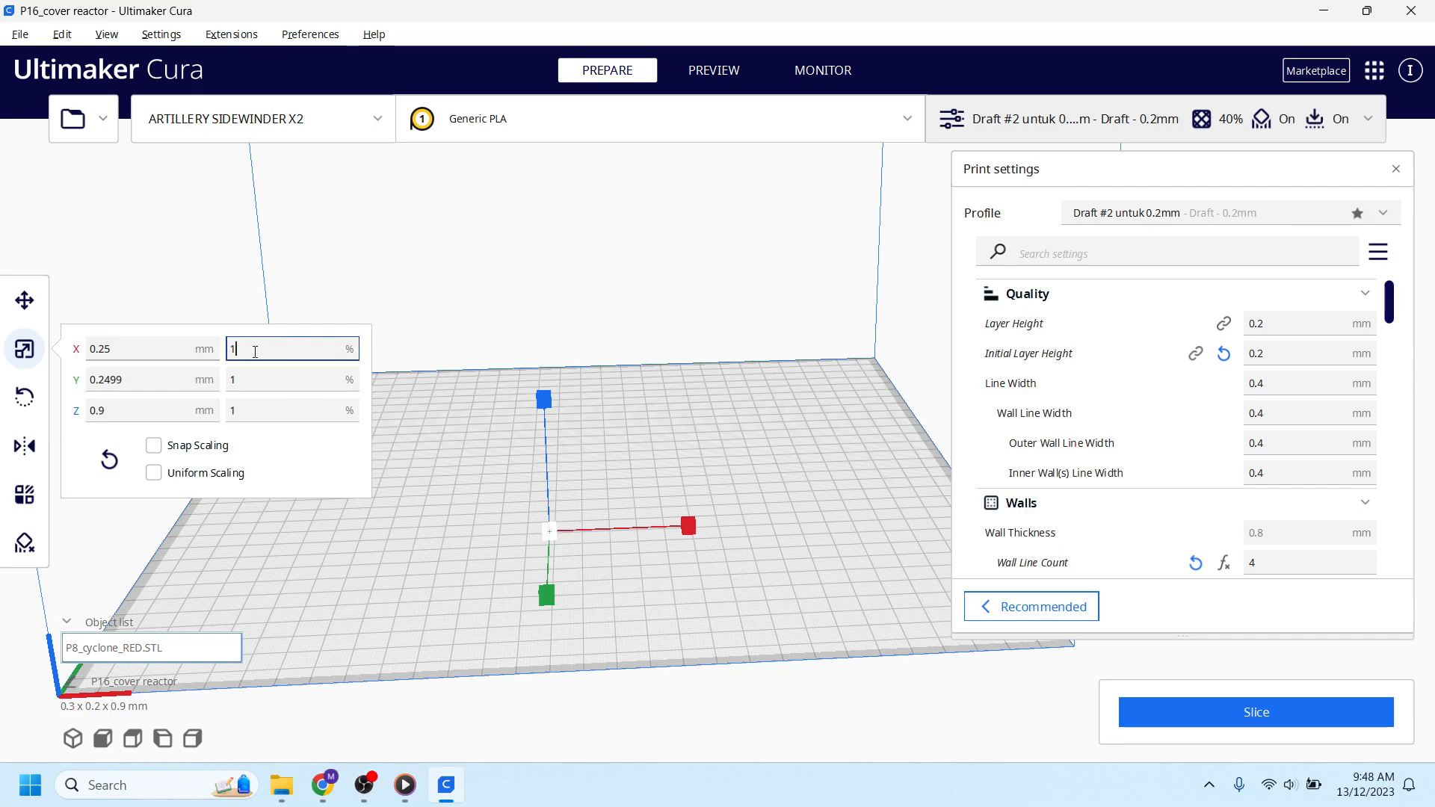
pyautogui.click(151, 474)
pyautogui.click(303, 342)
pyautogui.press('Tab')
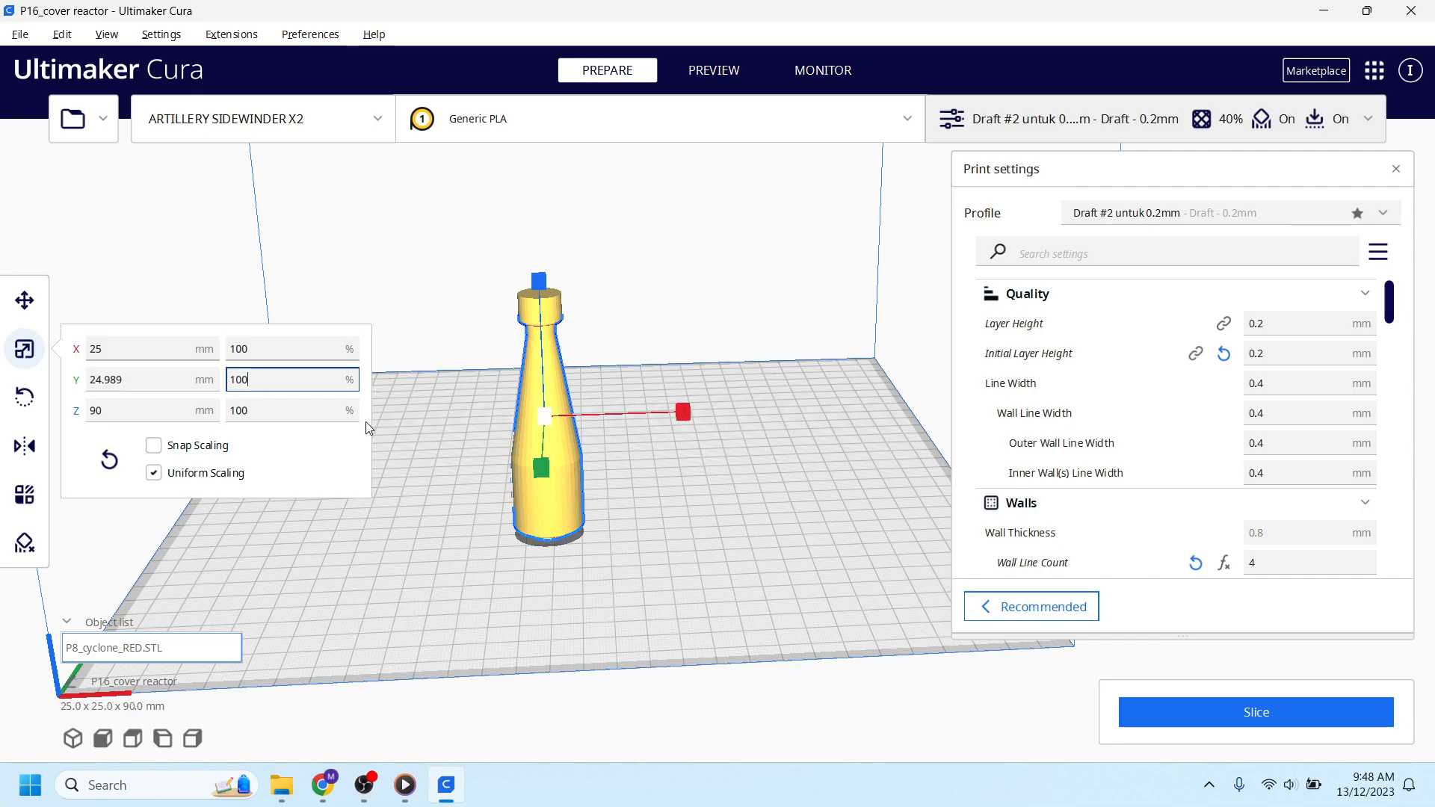
# Enlarge the cyclone model uniformly to 1000%.
pyautogui.click(284, 349)
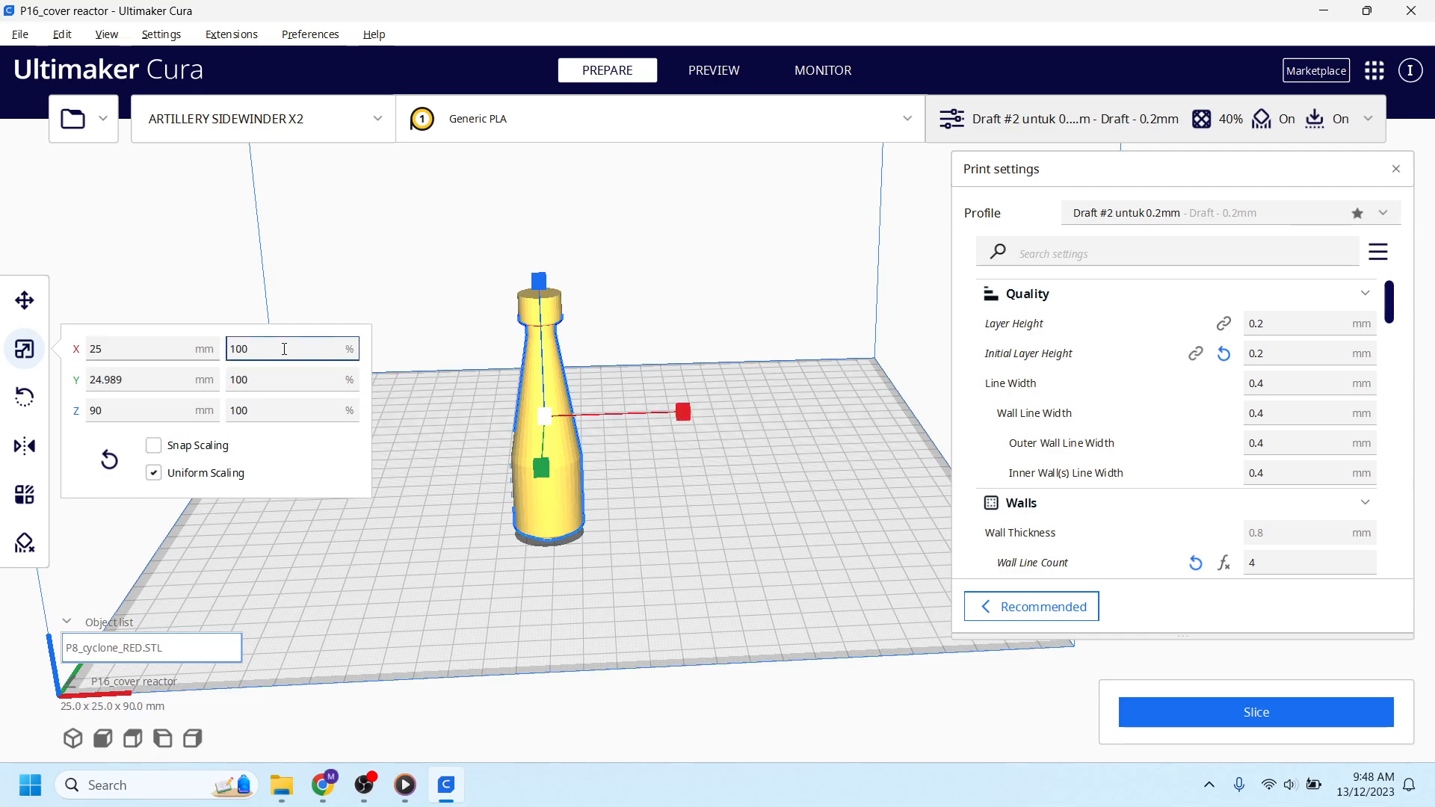
pyautogui.write('0')
pyautogui.click(339, 269)
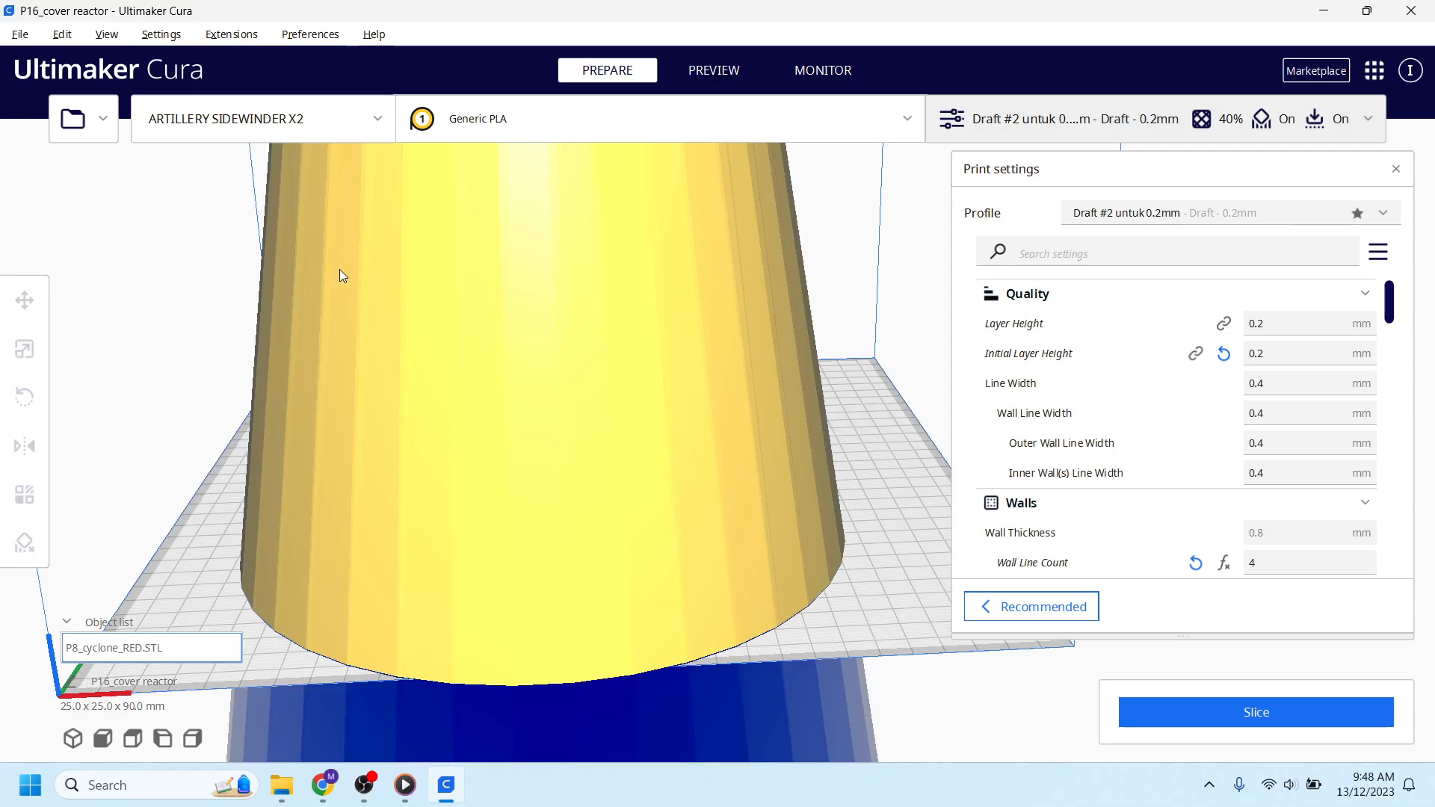
# Reduce the oversized cyclone model back to a uniform scale of 100% and deselect it.
pyautogui.rightClick(527, 402)
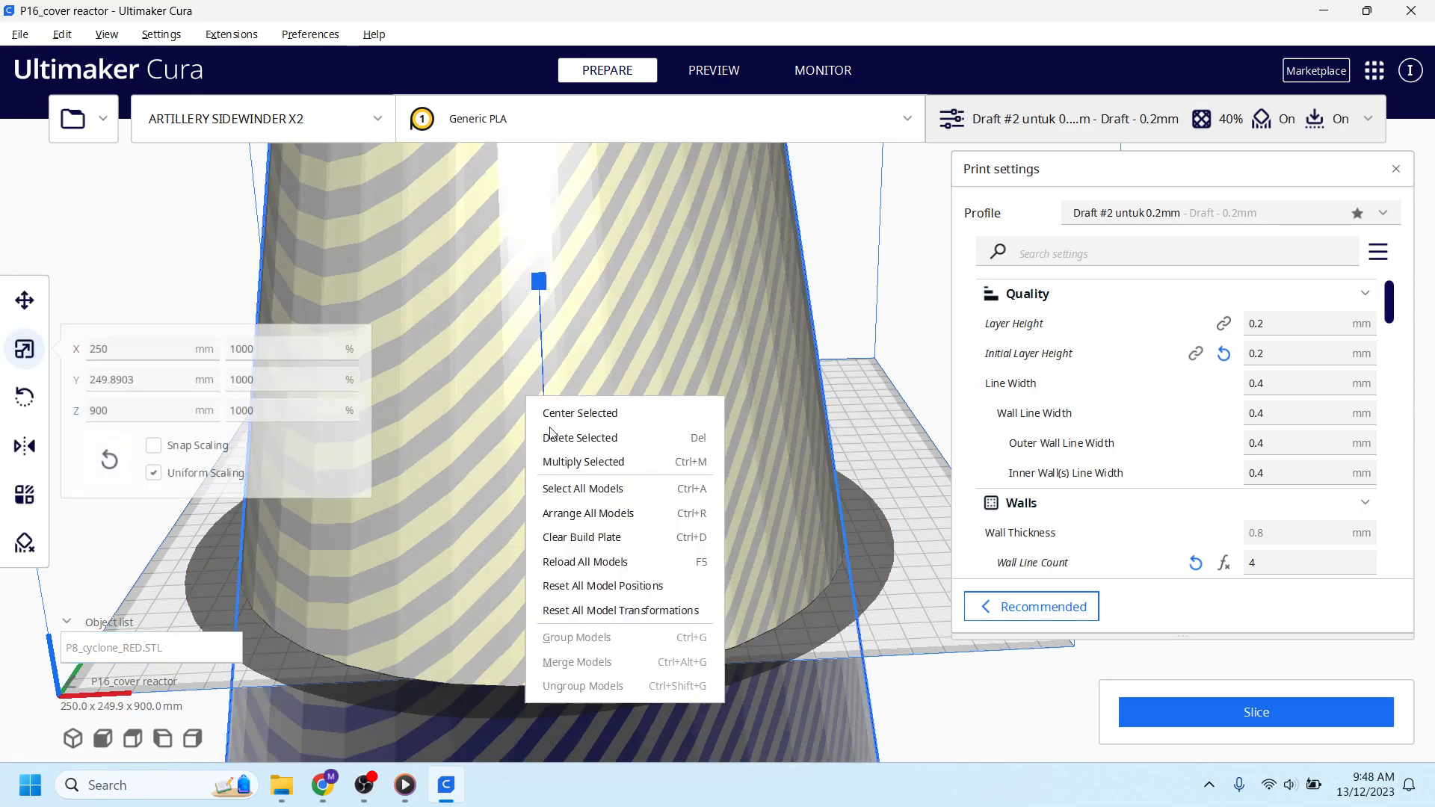
pyautogui.click(295, 344)
pyautogui.click(294, 345)
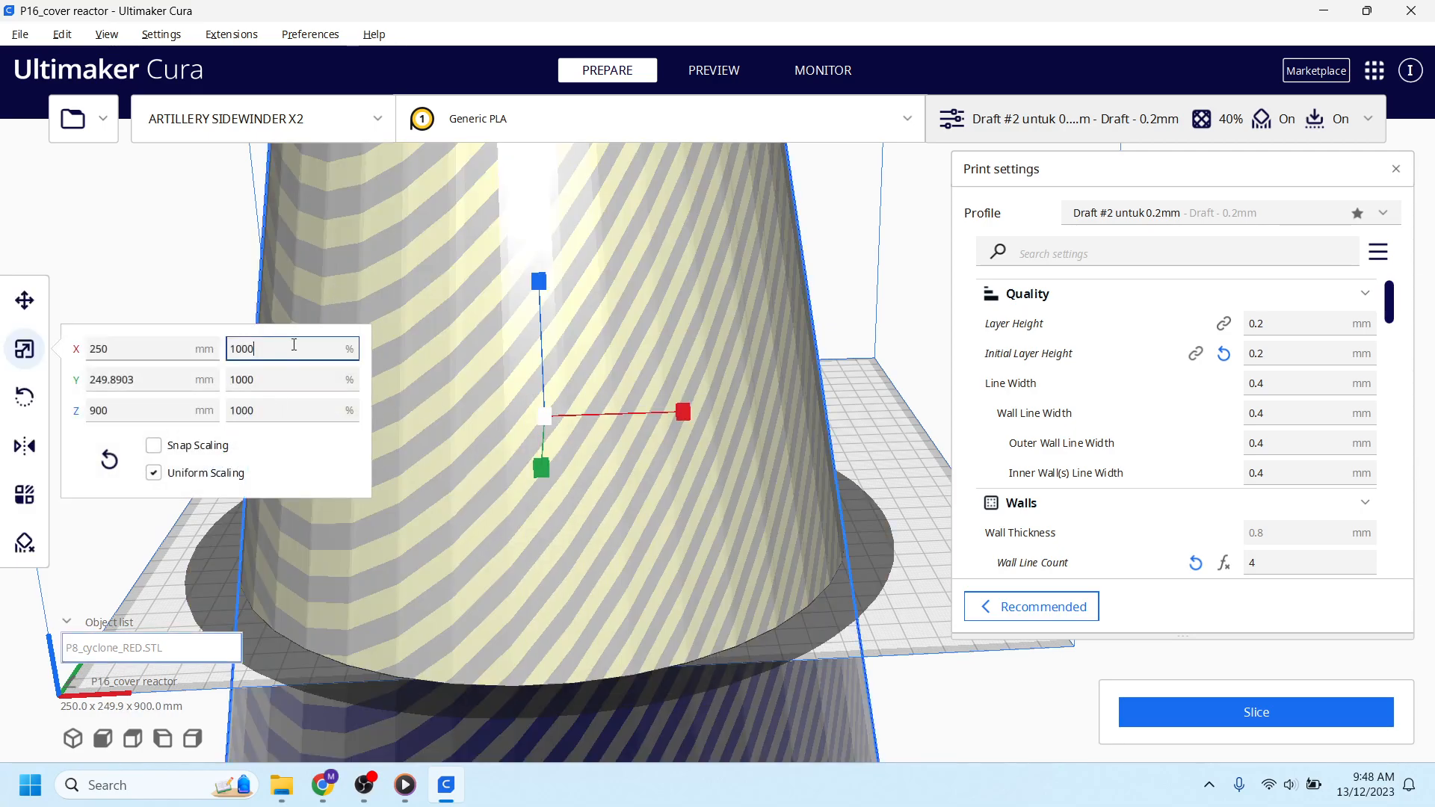
pyautogui.press('BackSpace')
pyautogui.press('Return')
pyautogui.click(620, 281)
# Examine the upright cyclone model's neck, body and base up close from low and high angles.
pyautogui.moveTo(545, 395); pyautogui.dragTo(312, 451, button='right')
pyautogui.click(568, 490)
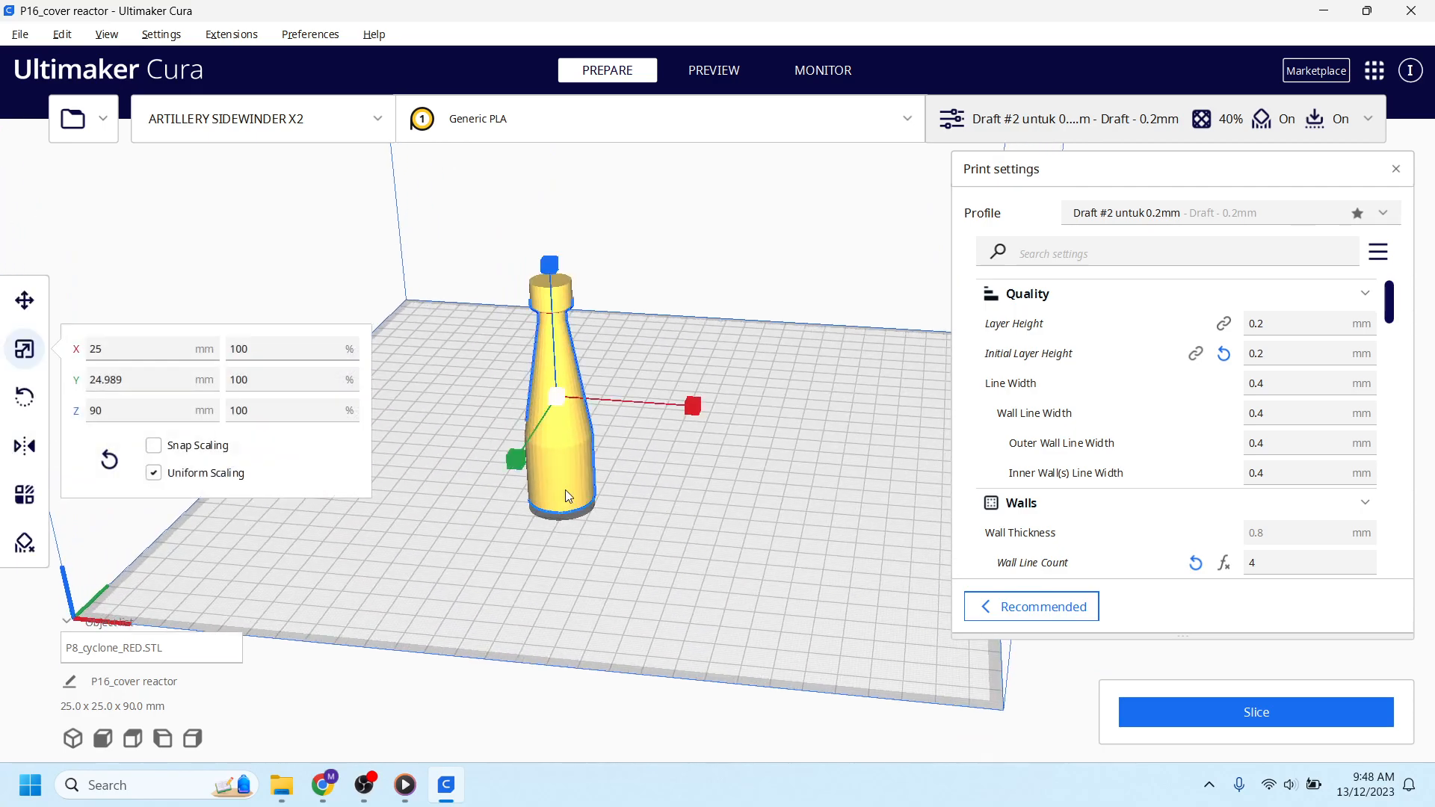
pyautogui.click(472, 441)
pyautogui.moveTo(458, 407); pyautogui.dragTo(478, 287, button='right')
pyautogui.scroll(4, 478, 287)
pyautogui.moveTo(425, 274); pyautogui.dragTo(586, 401, button='middle')
pyautogui.moveTo(523, 418); pyautogui.dragTo(722, 572, button='right')
pyautogui.moveTo(776, 514); pyautogui.dragTo(595, 403, button='right')
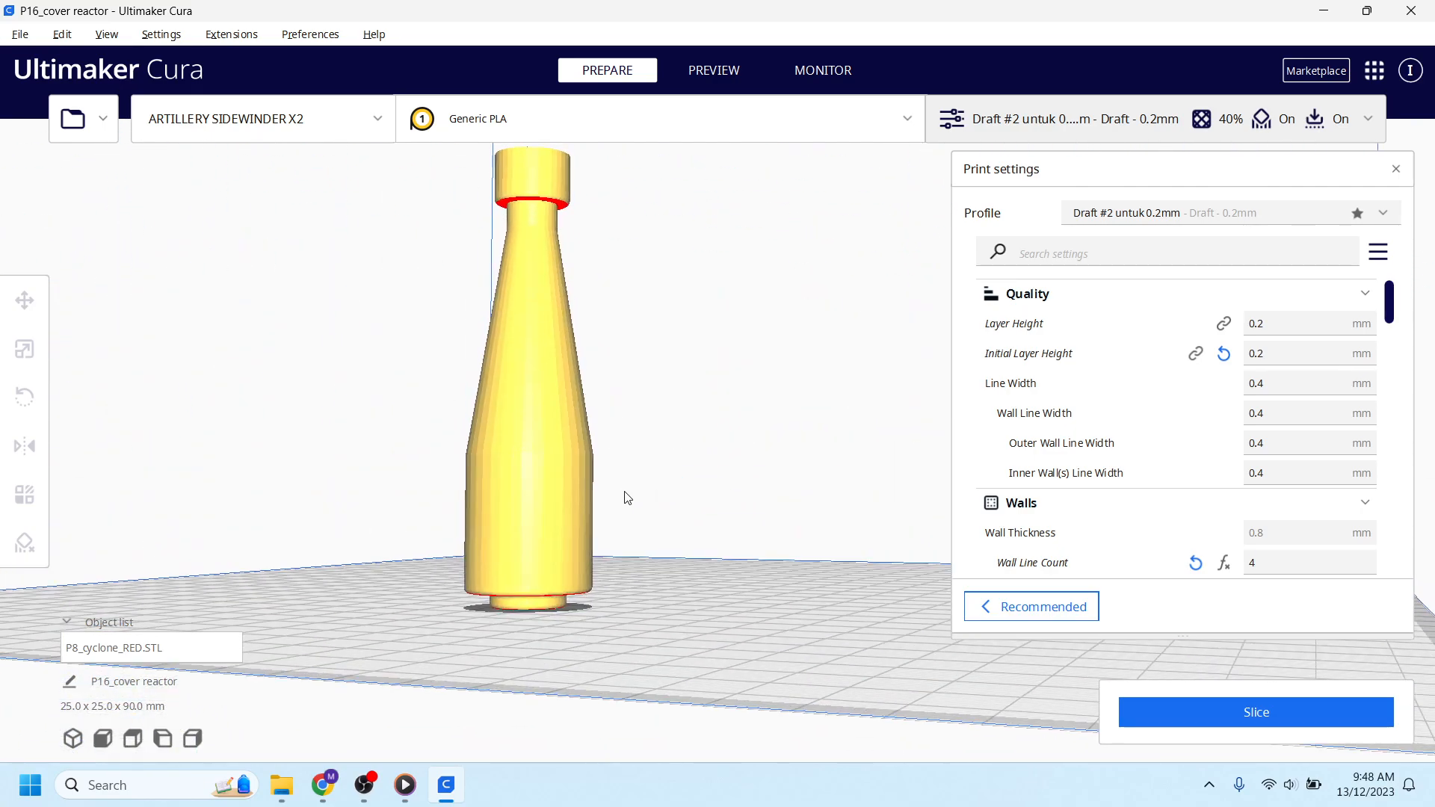
pyautogui.scroll(-2, 626, 488)
pyautogui.scroll(-1, 745, 459)
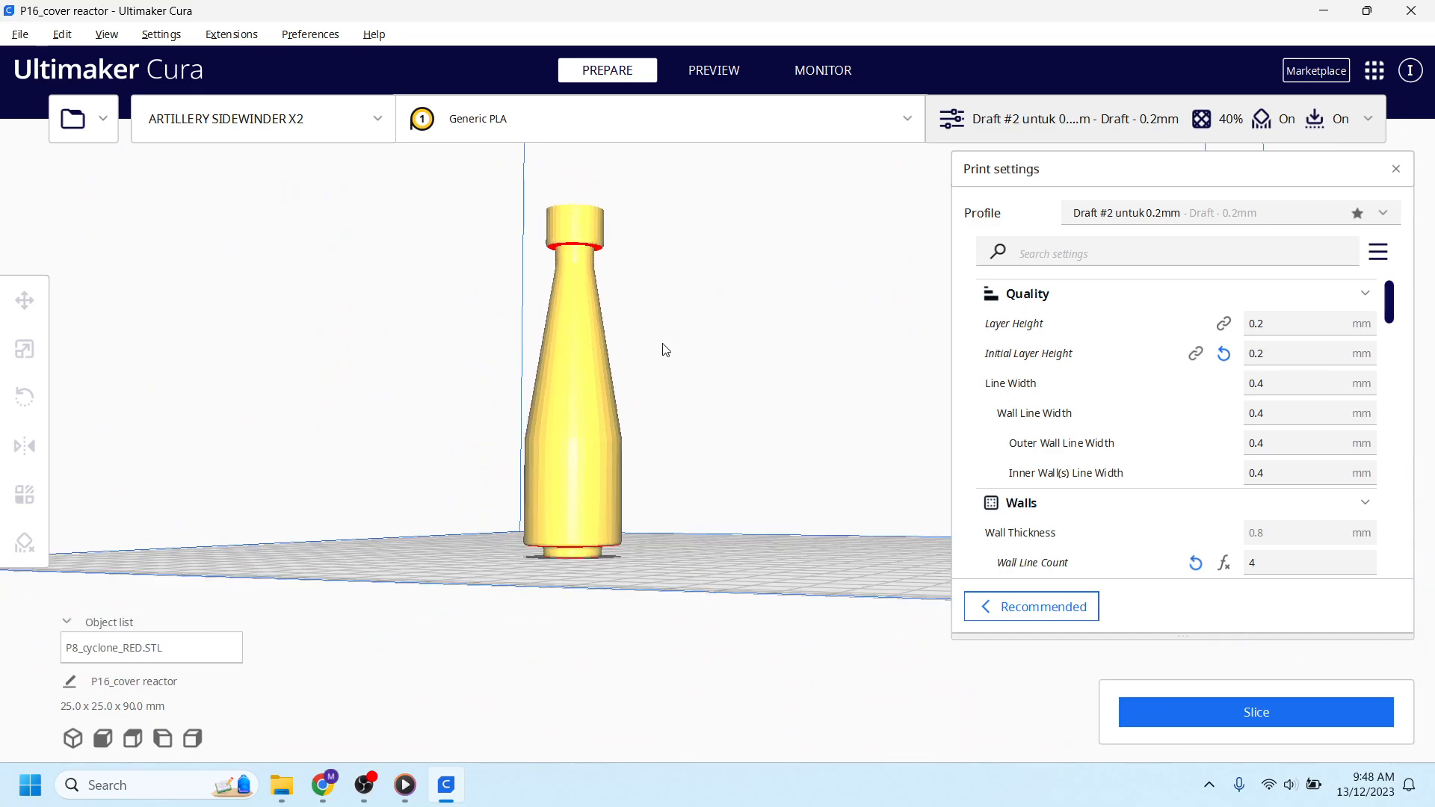
pyautogui.moveTo(729, 334); pyautogui.dragTo(820, 406, button='right')
# Review the print settings in their recommended mode, including infill, support and adhesion, and return to the custom mode.
pyautogui.moveTo(1172, 186); pyautogui.dragTo(1151, 163)
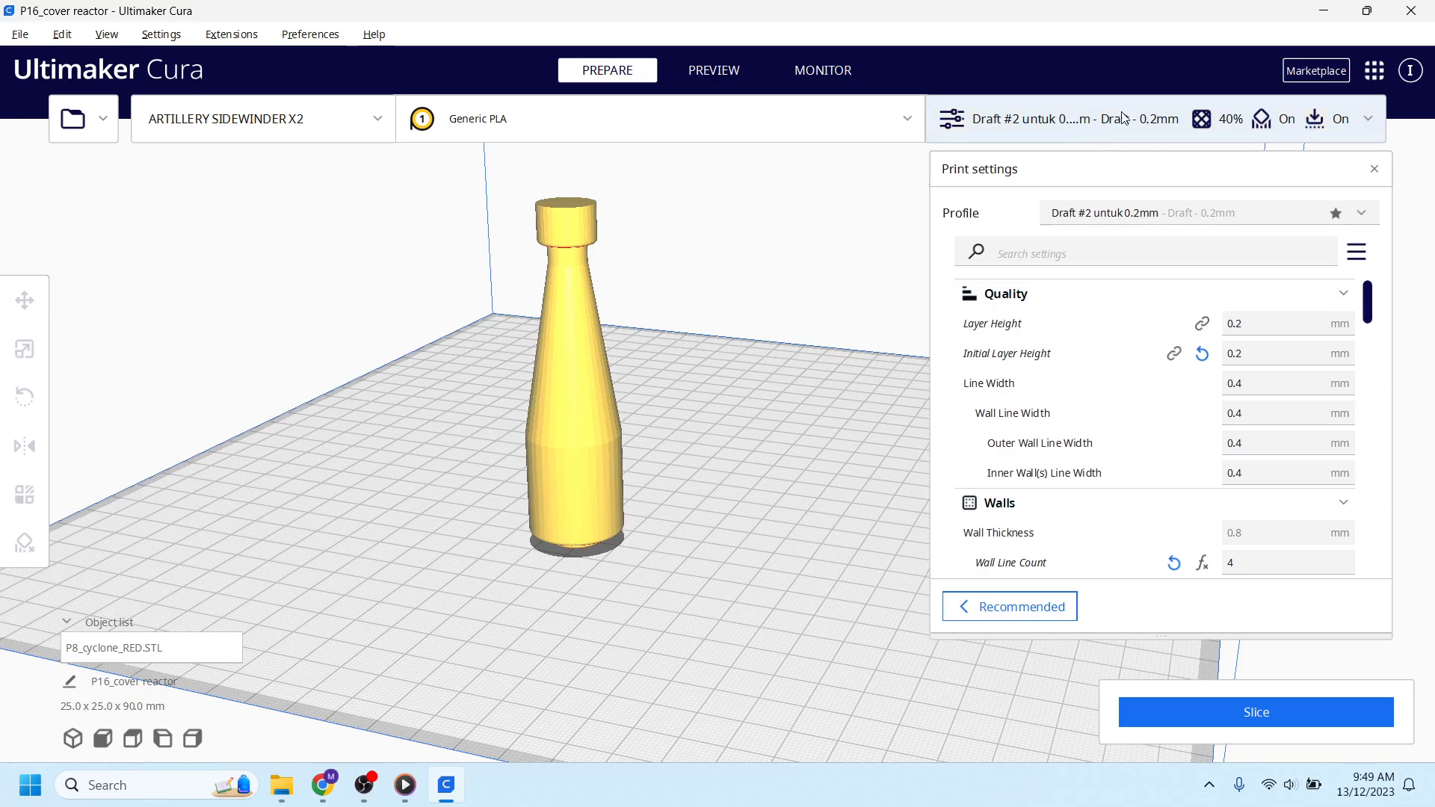
pyautogui.click(1371, 123)
pyautogui.click(1371, 123)
pyautogui.click(956, 118)
pyautogui.click(955, 119)
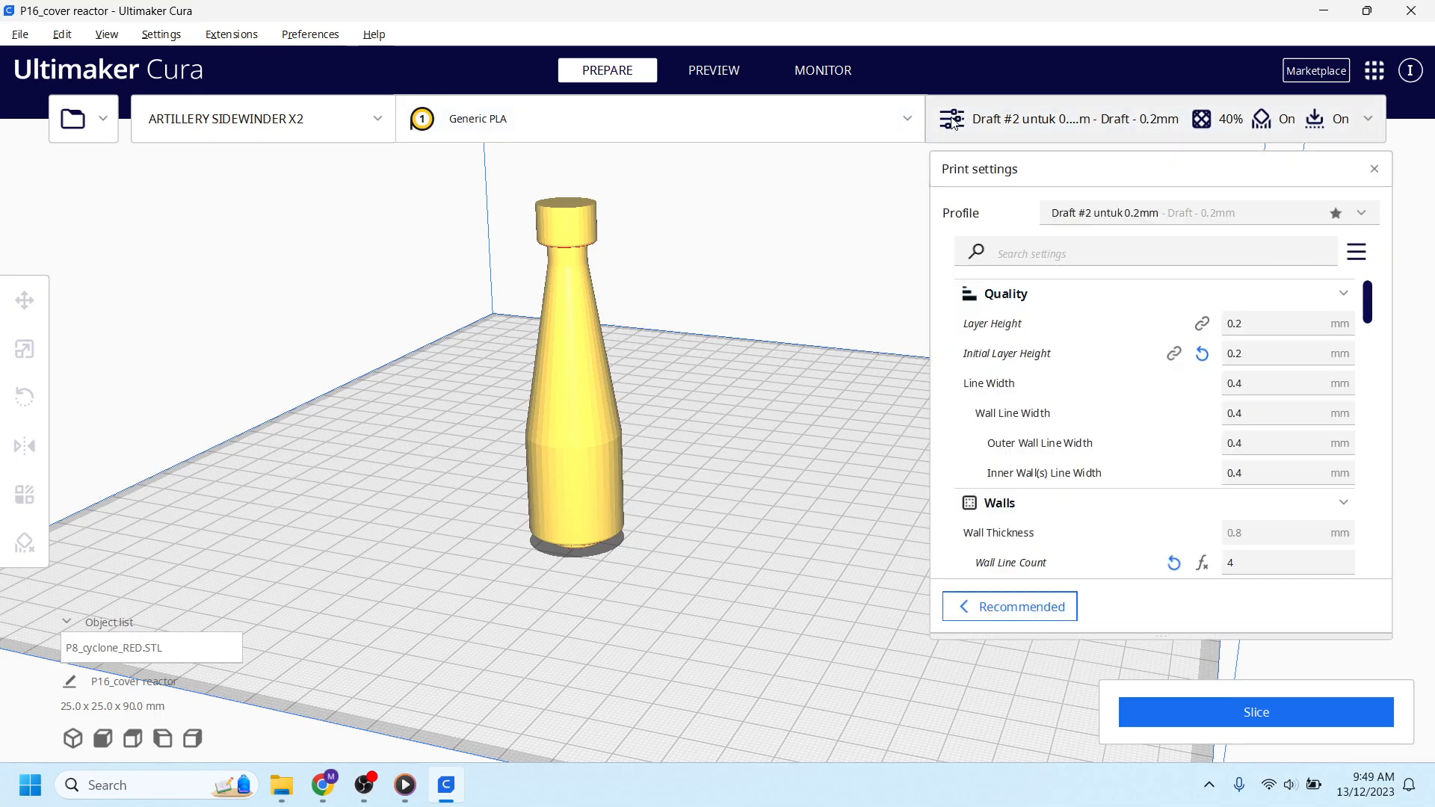
pyautogui.click(1040, 605)
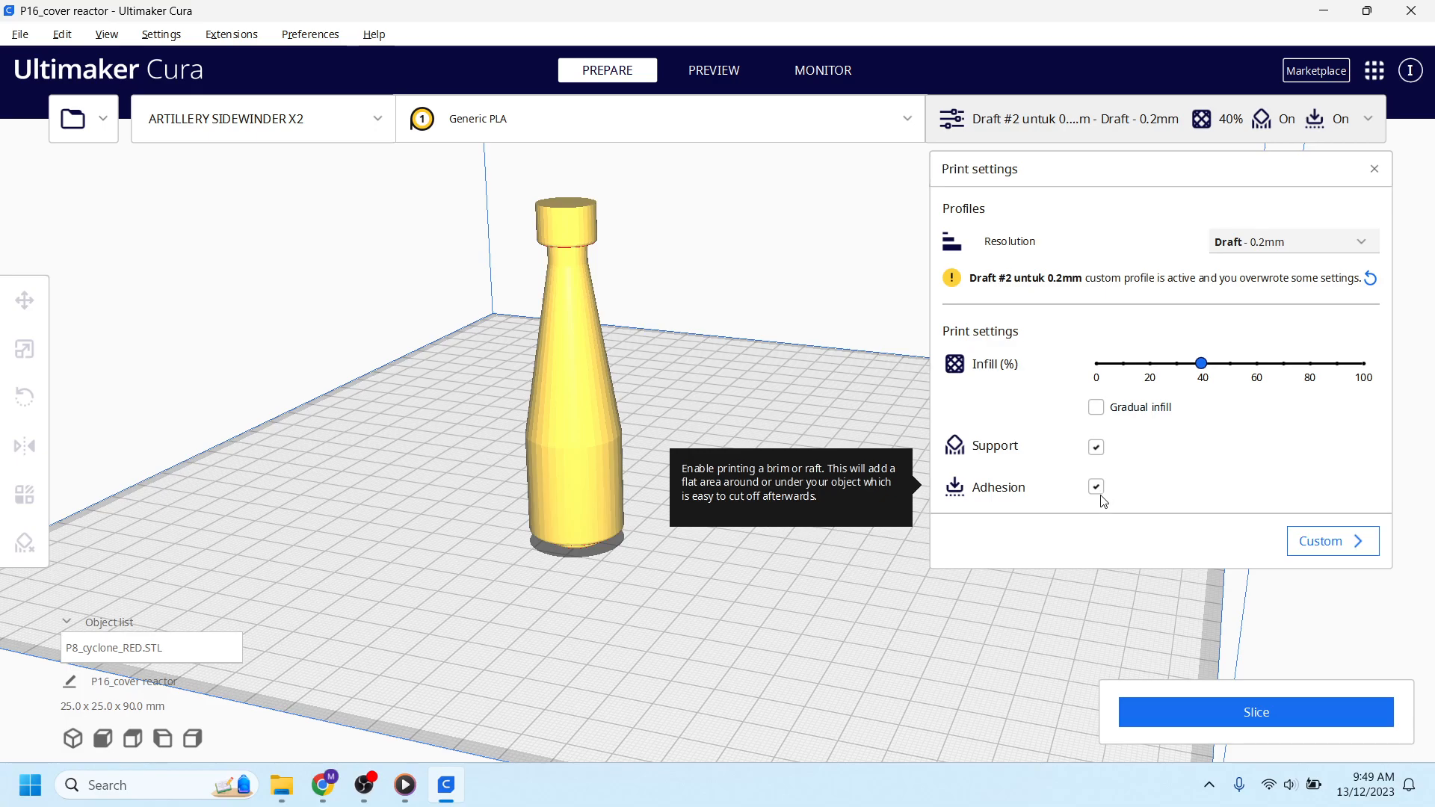
pyautogui.click(1303, 547)
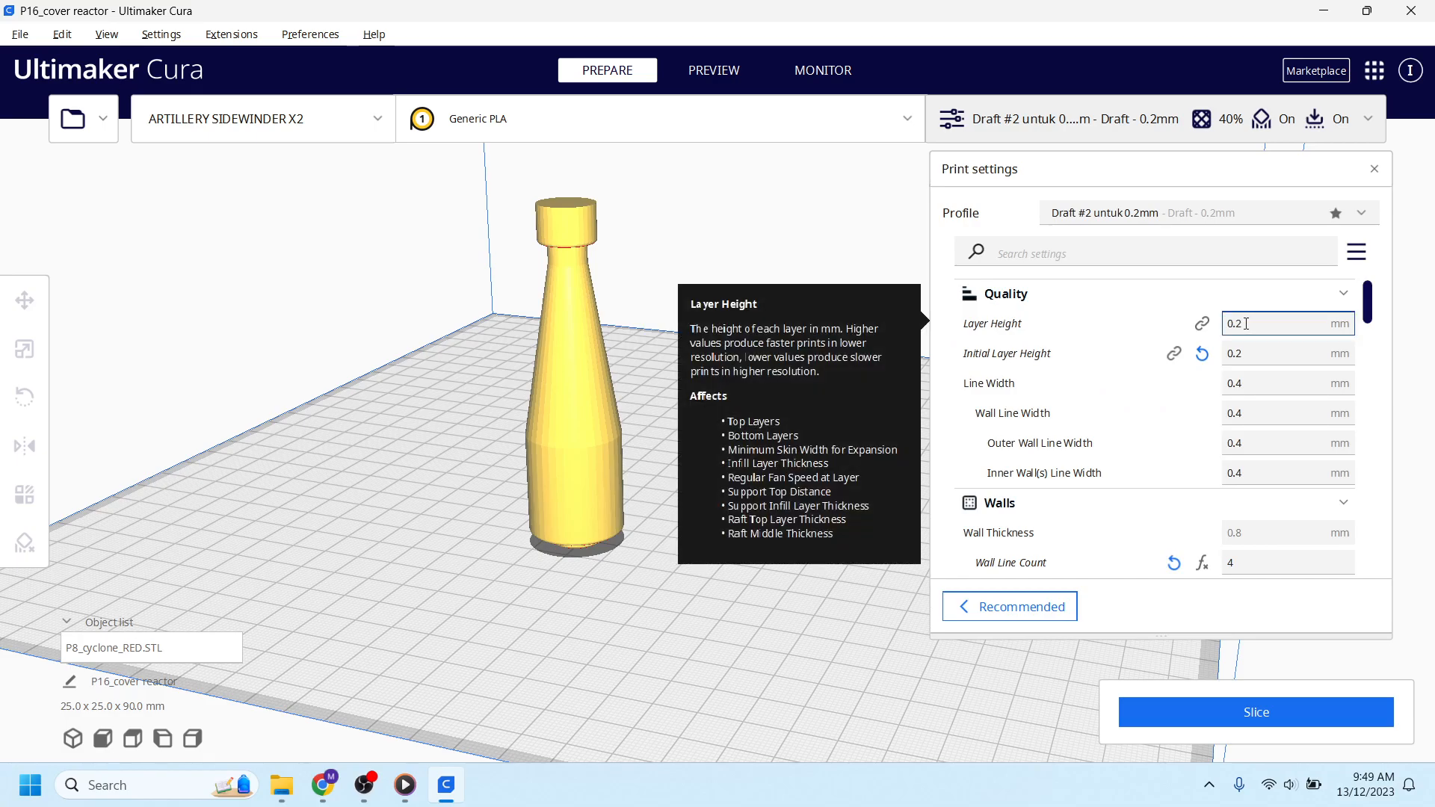
# Try a Layer Height of 0.25 mm and restore it to 0.2 mm.
pyautogui.write('5')
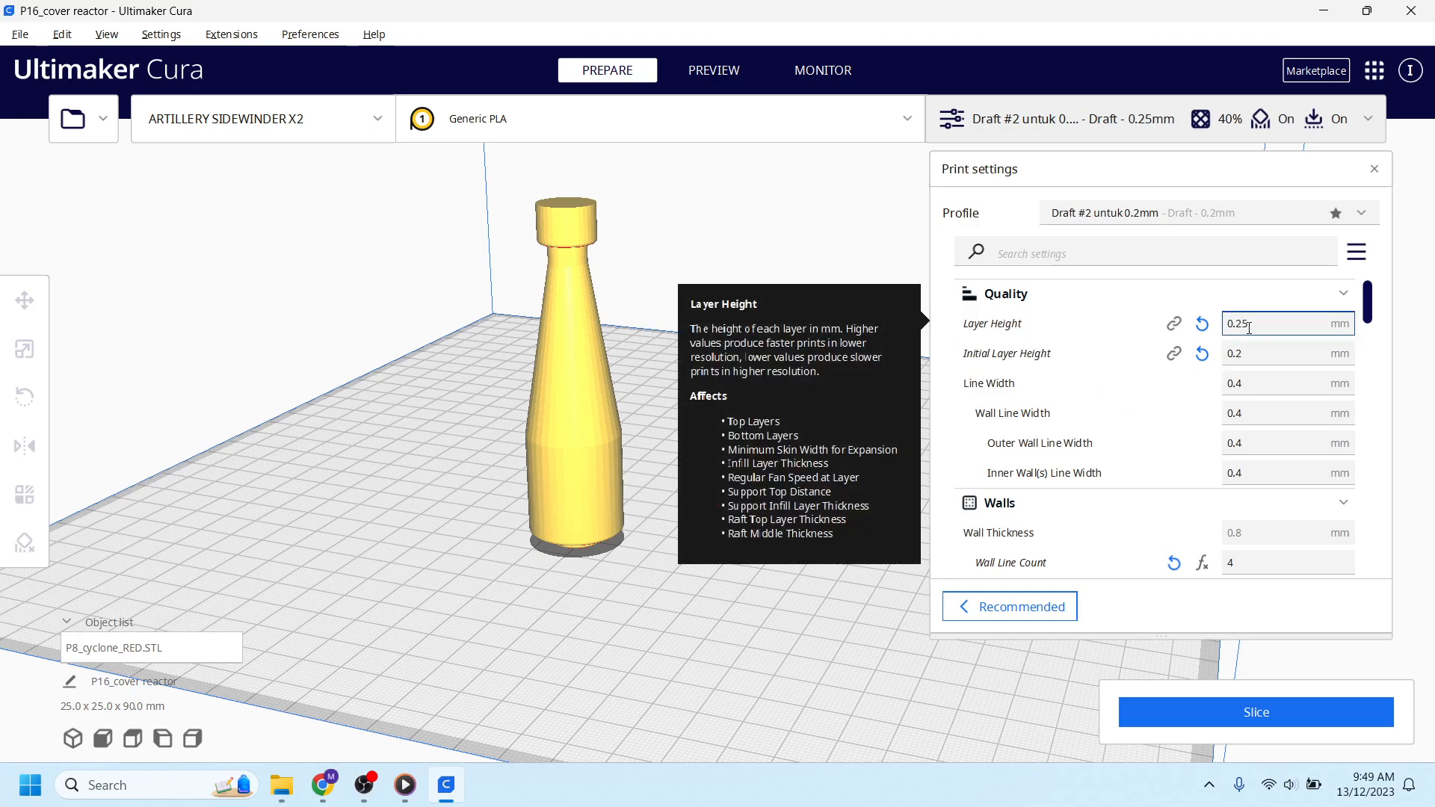
pyautogui.press('BackSpace')
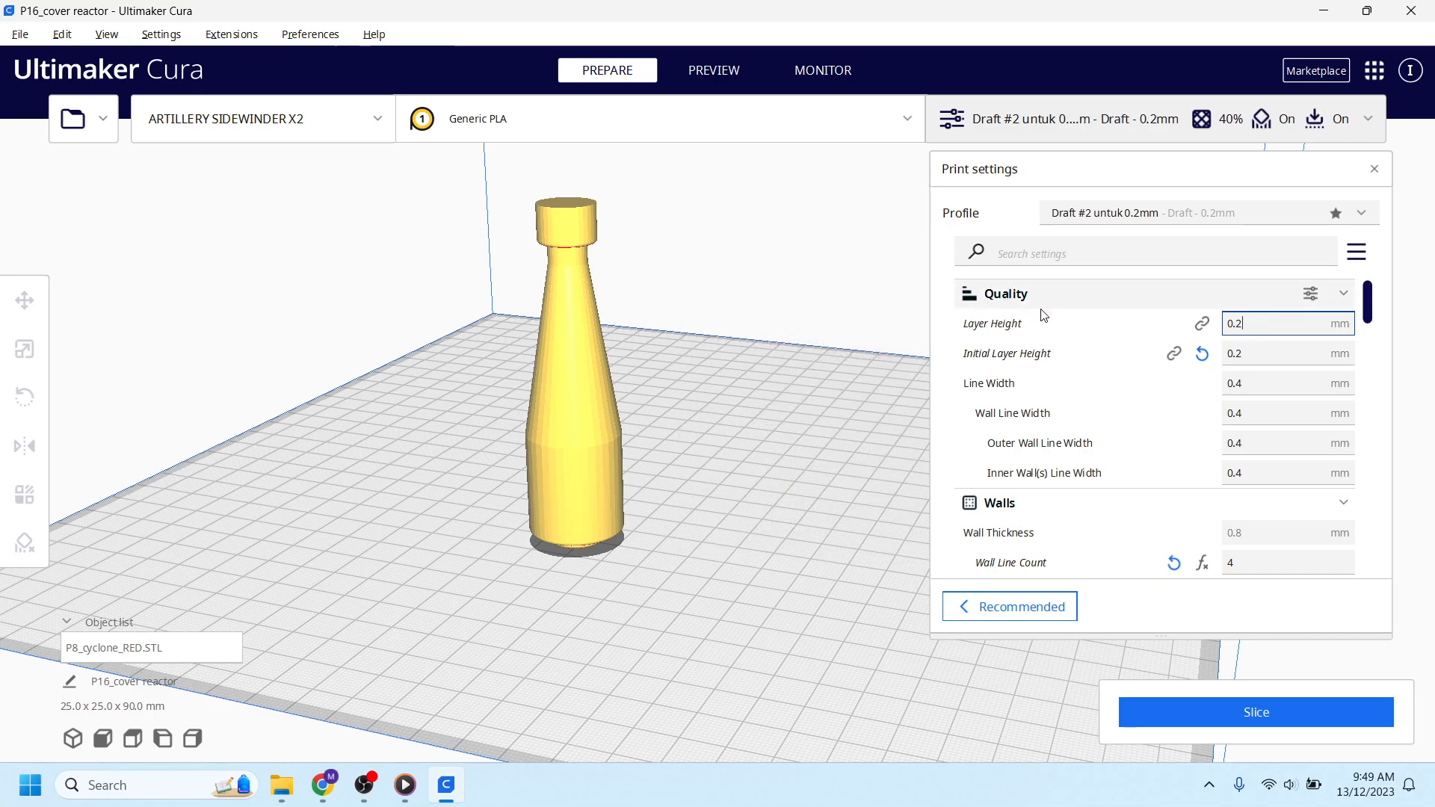
# Slice the cyclone with the Infill Density at 40% and move the print settings clear of the slicing estimate.
pyautogui.moveTo(1104, 327)
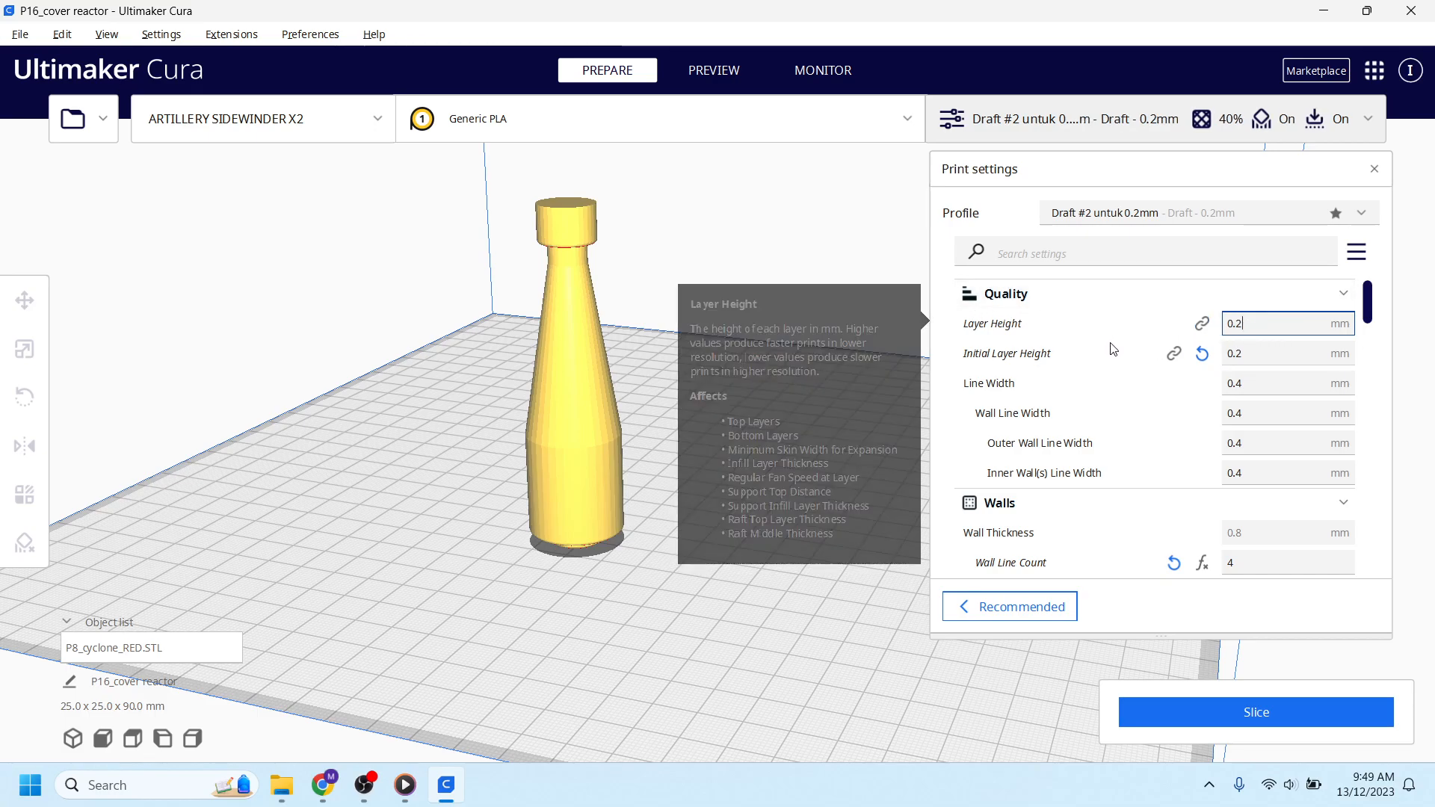
pyautogui.scroll(-5, 1166, 415)
pyautogui.scroll(-3, 1166, 432)
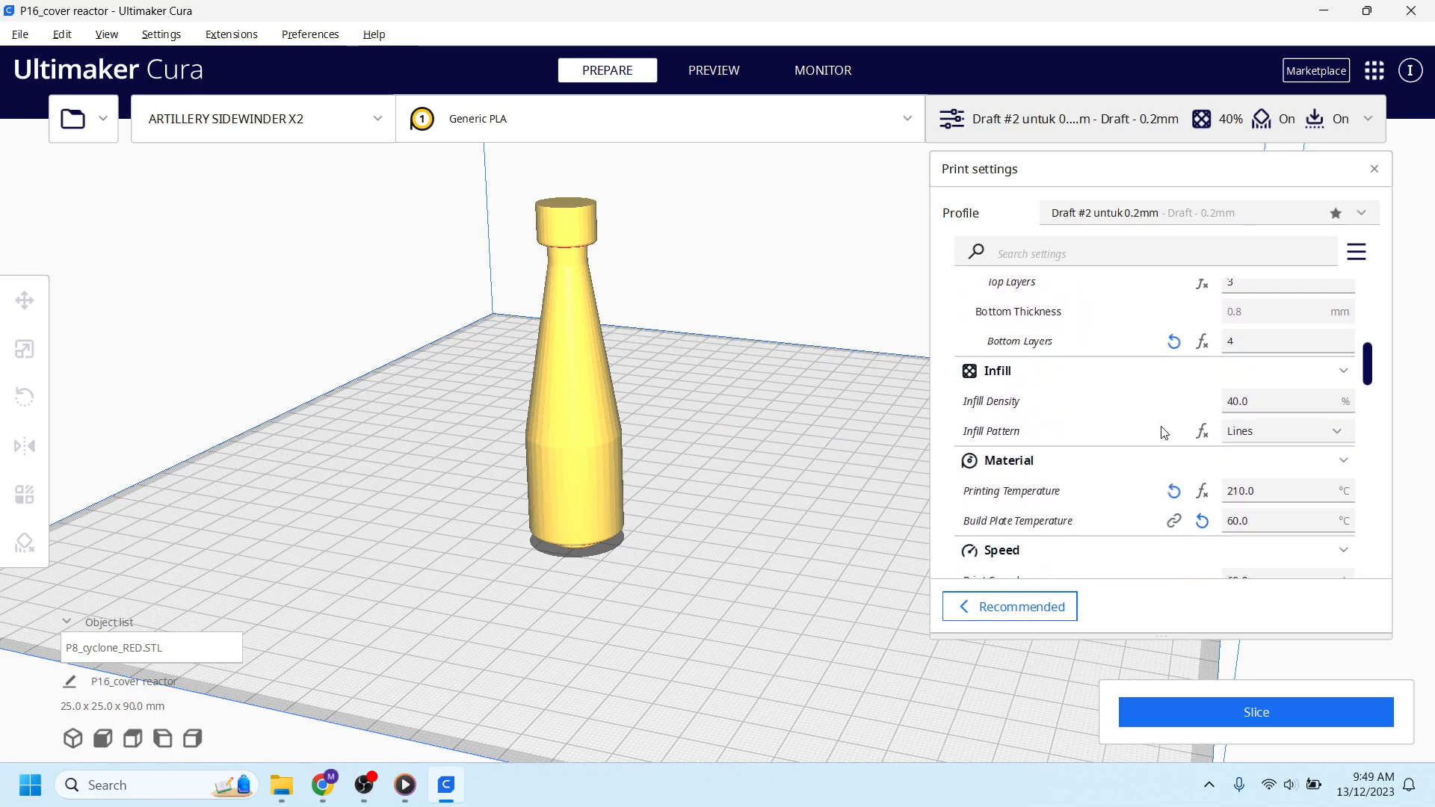
pyautogui.click(1262, 401)
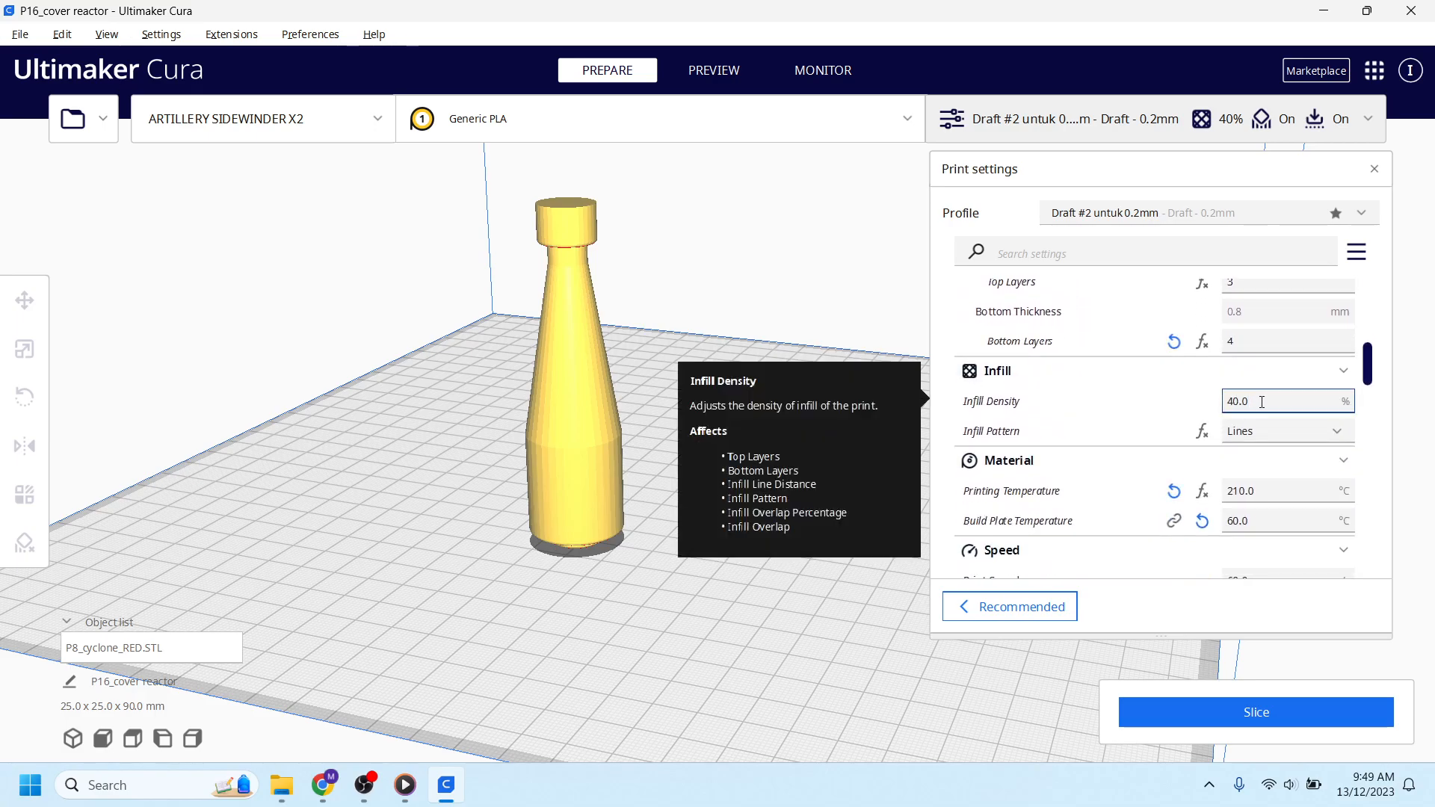
pyautogui.click(1256, 721)
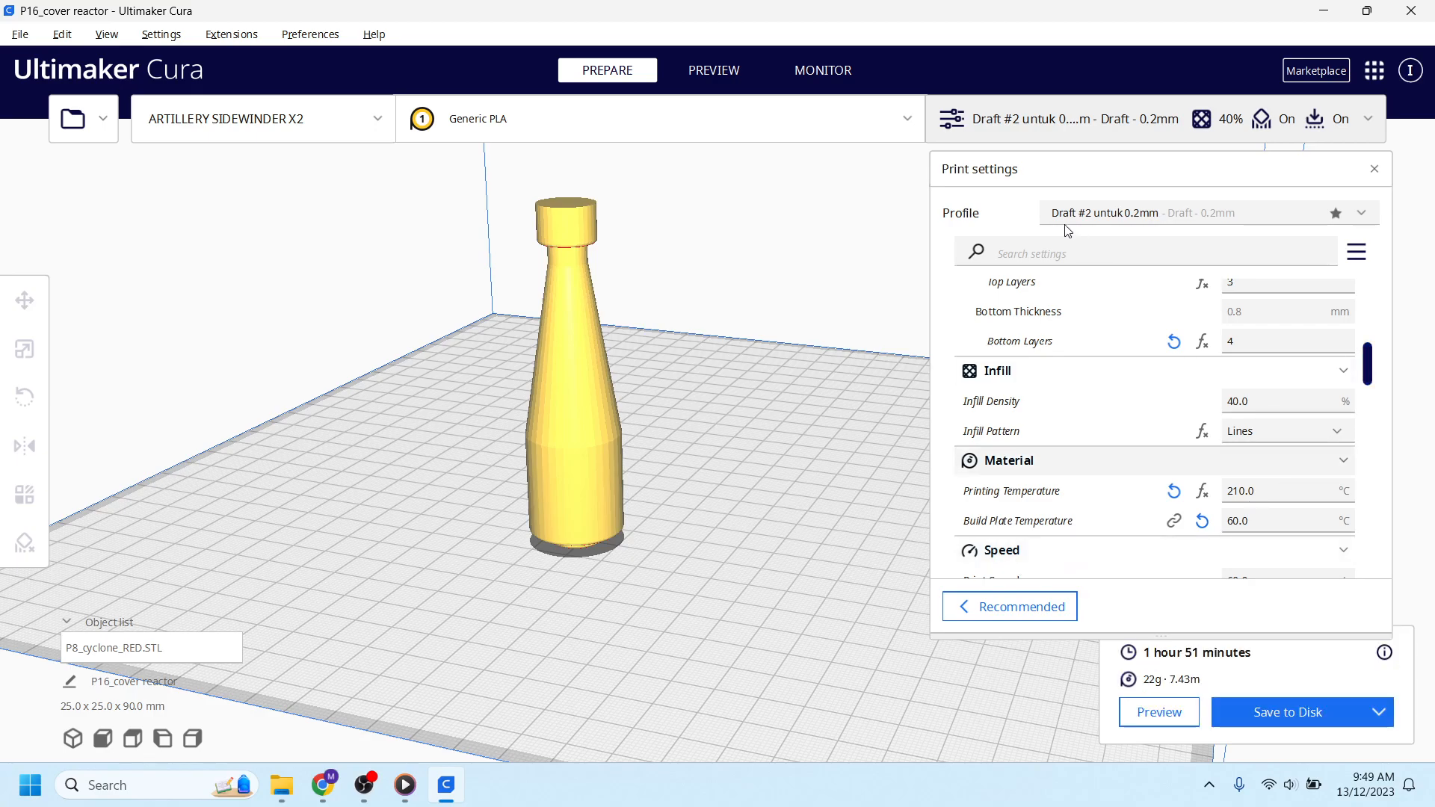
pyautogui.moveTo(1107, 171); pyautogui.dragTo(946, 171)
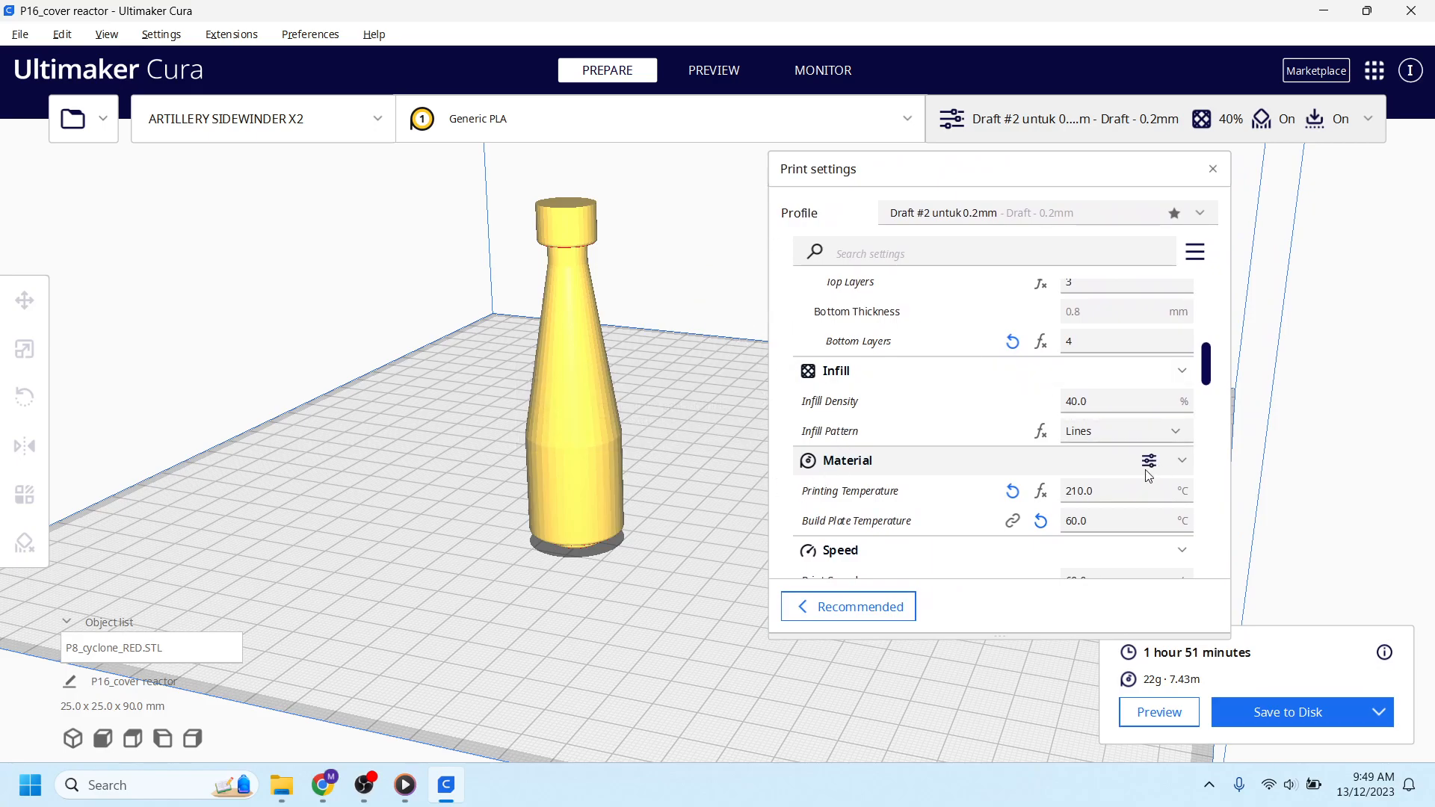
# Try an Infill Density of 5% and slice the cyclone again.
pyautogui.click(1098, 404)
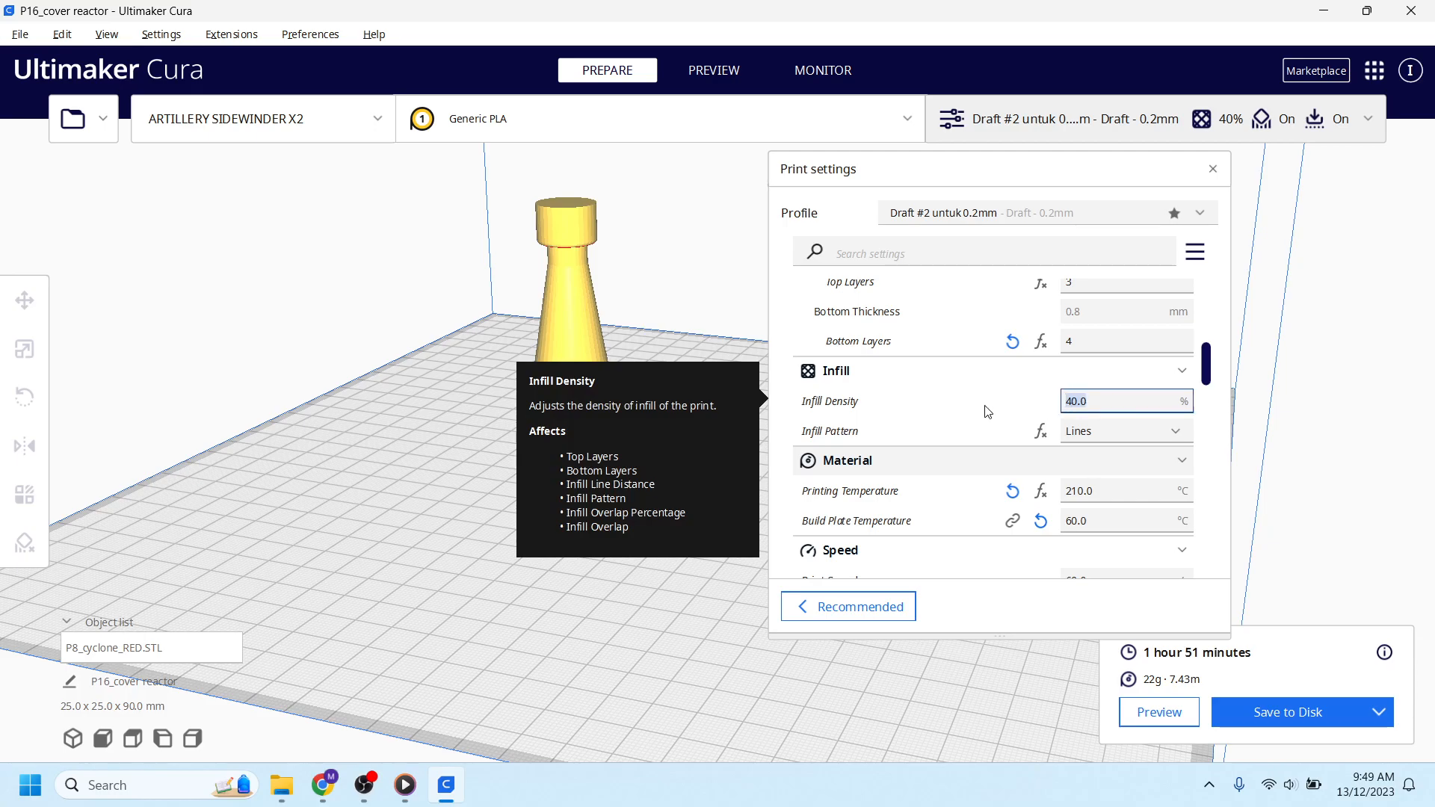
pyautogui.write('5')
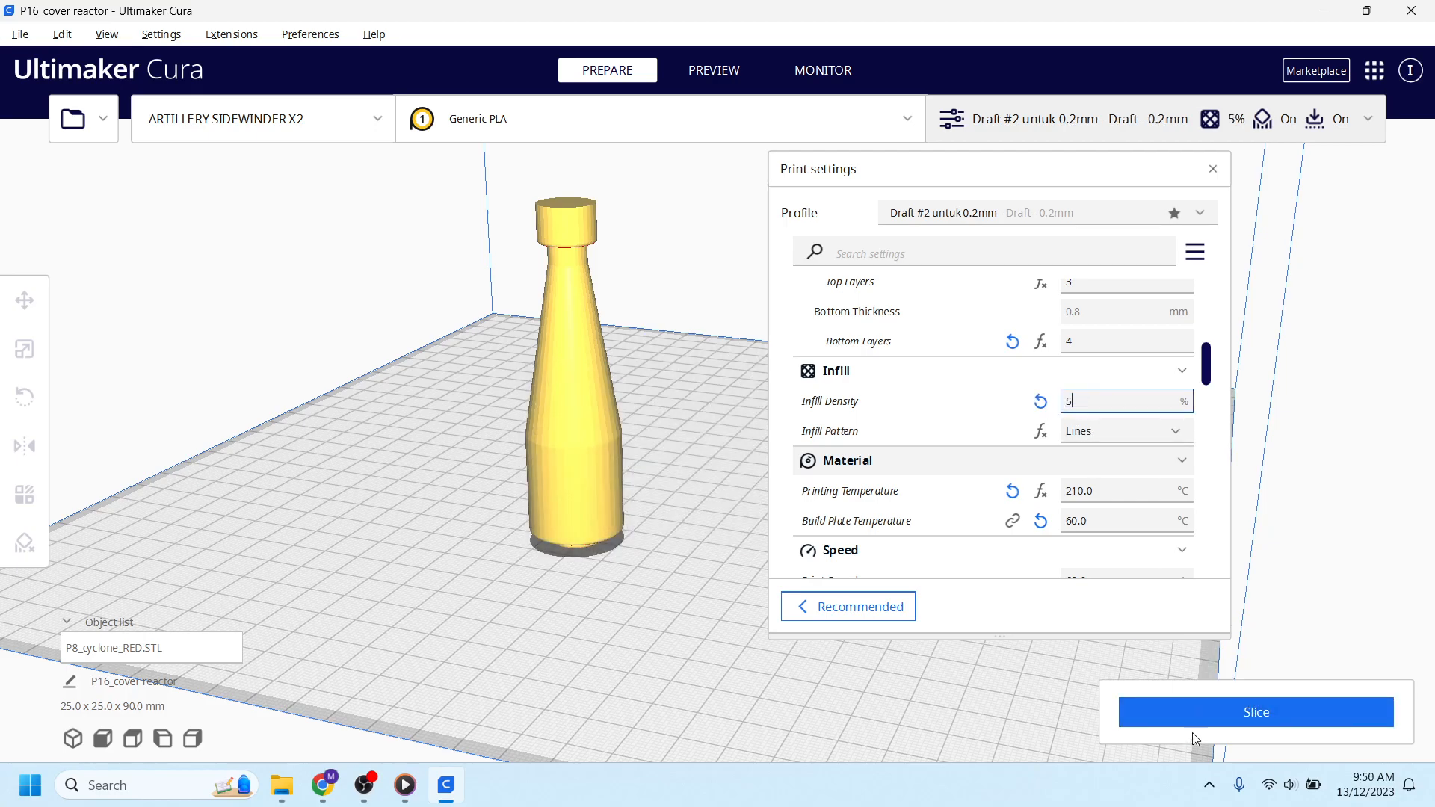
pyautogui.click(1219, 719)
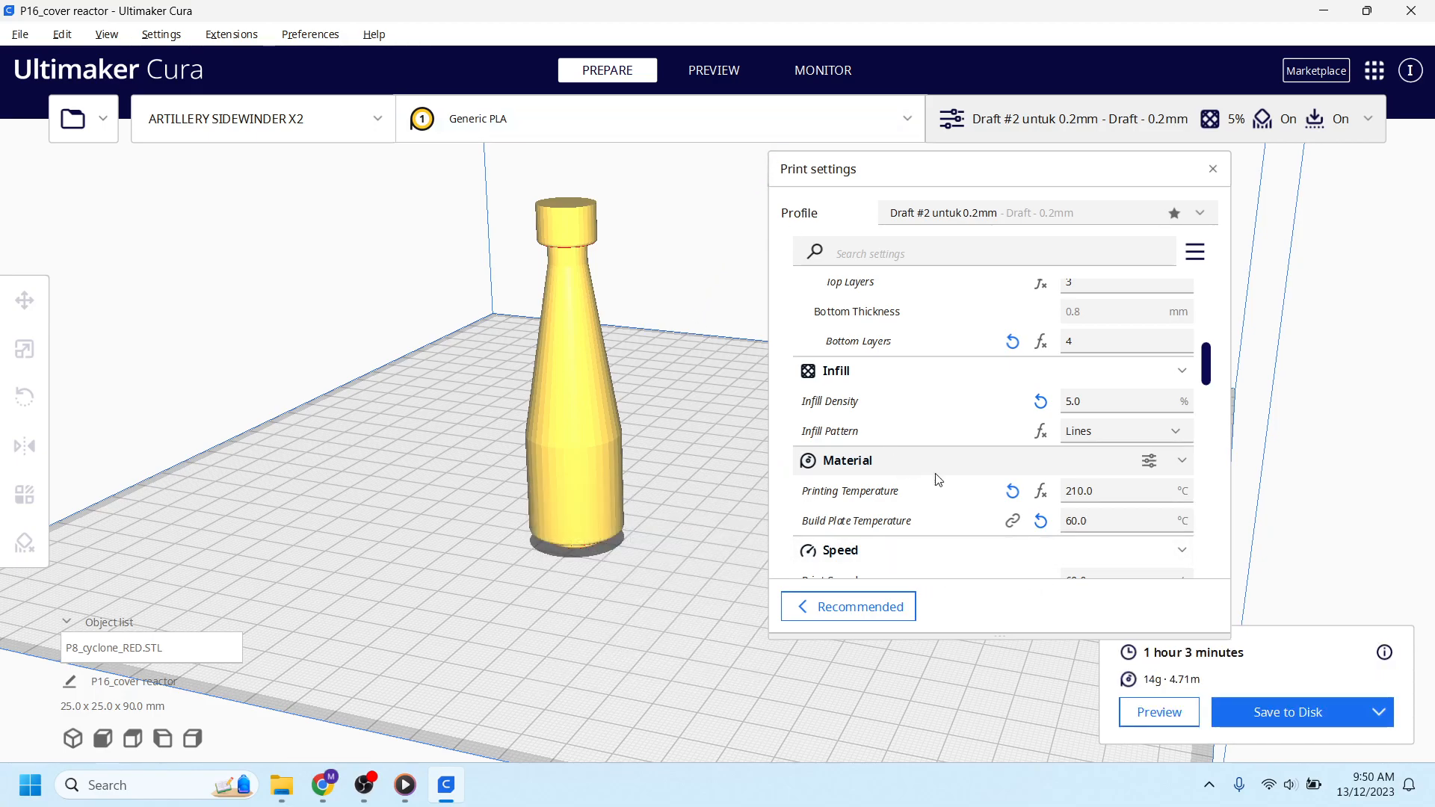
# Preview the sliced cyclone, lower the displayed layers to 110, and examine the infill inside its body from above.
pyautogui.click(736, 75)
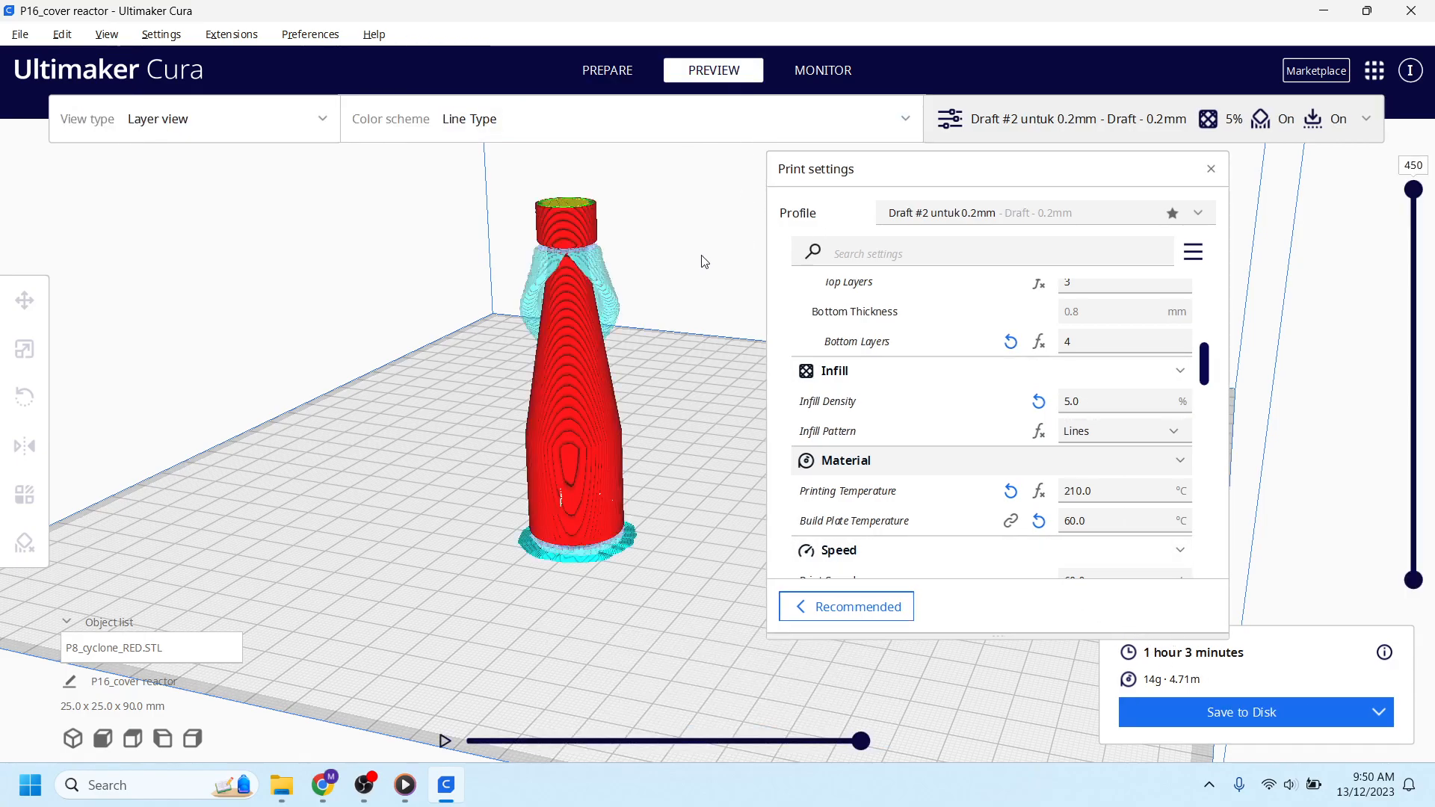
pyautogui.scroll(3, 658, 299)
pyautogui.moveTo(812, 297); pyautogui.dragTo(1073, 374, button='right')
pyautogui.scroll(-5, 1076, 396)
pyautogui.scroll(-1, 1109, 448)
pyautogui.scroll(4, 1108, 448)
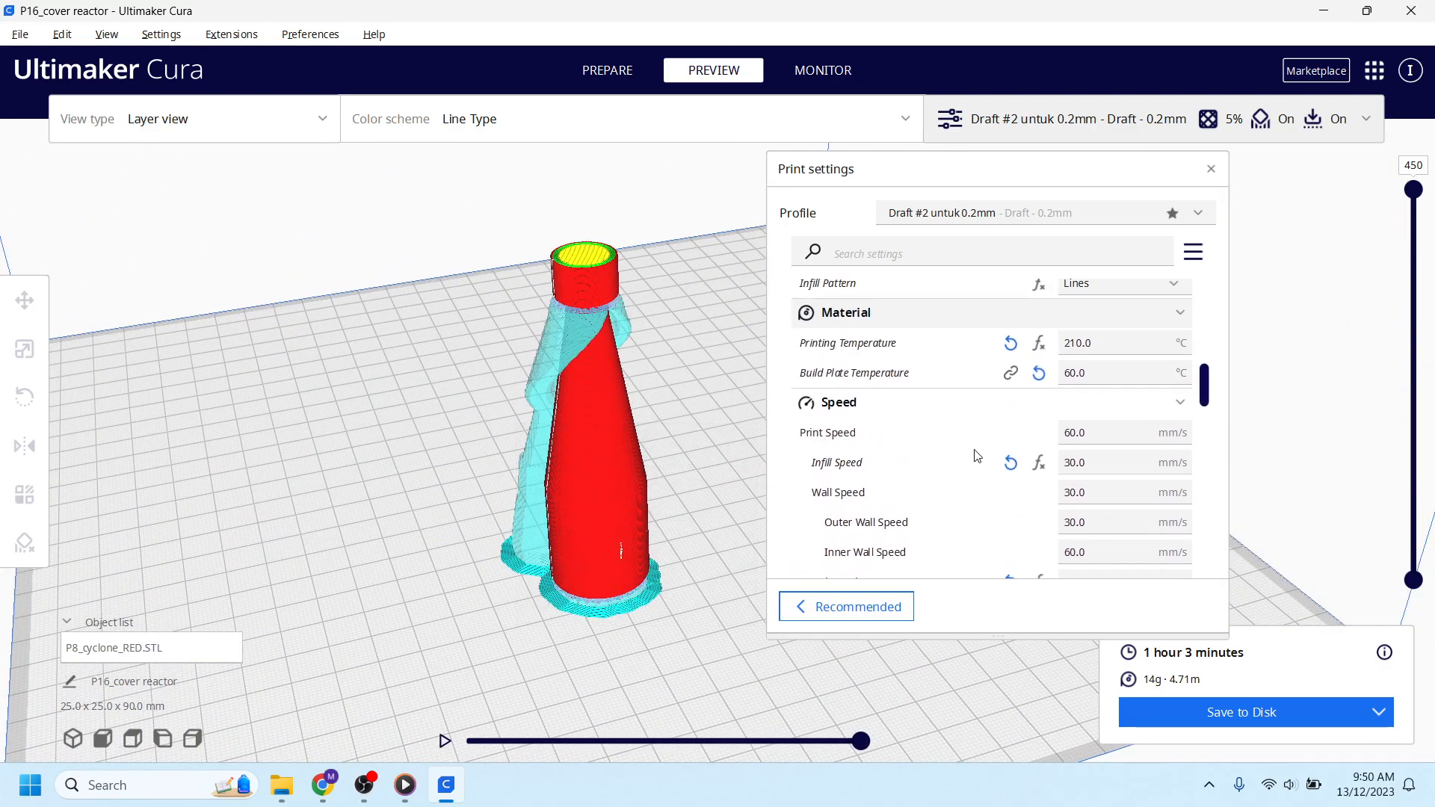
pyautogui.scroll(1, 662, 424)
pyautogui.moveTo(1413, 189); pyautogui.dragTo(1414, 464)
pyautogui.scroll(6, 448, 639)
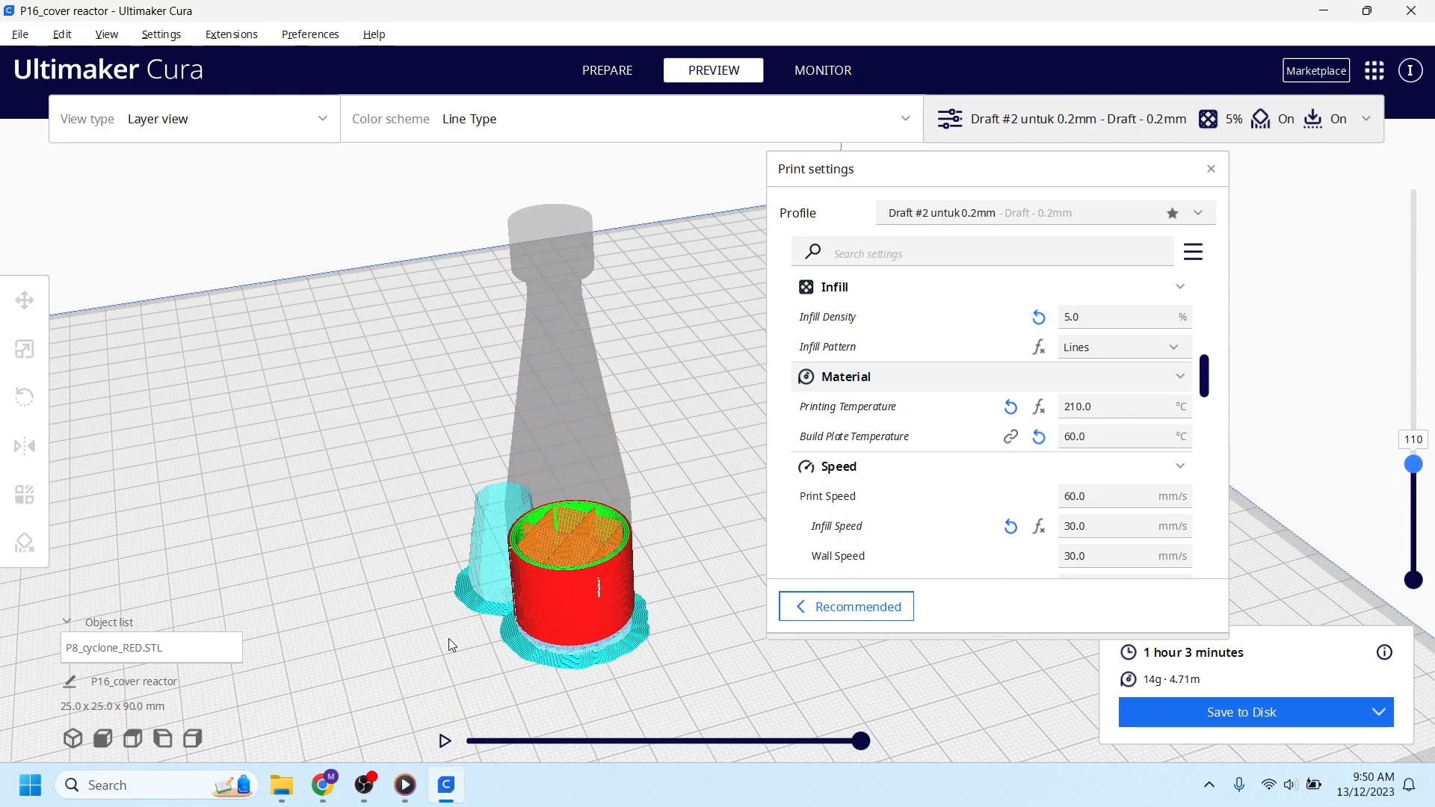
pyautogui.moveTo(563, 501); pyautogui.dragTo(630, 285, button='middle')
pyautogui.moveTo(630, 284); pyautogui.dragTo(590, 386, button='right')
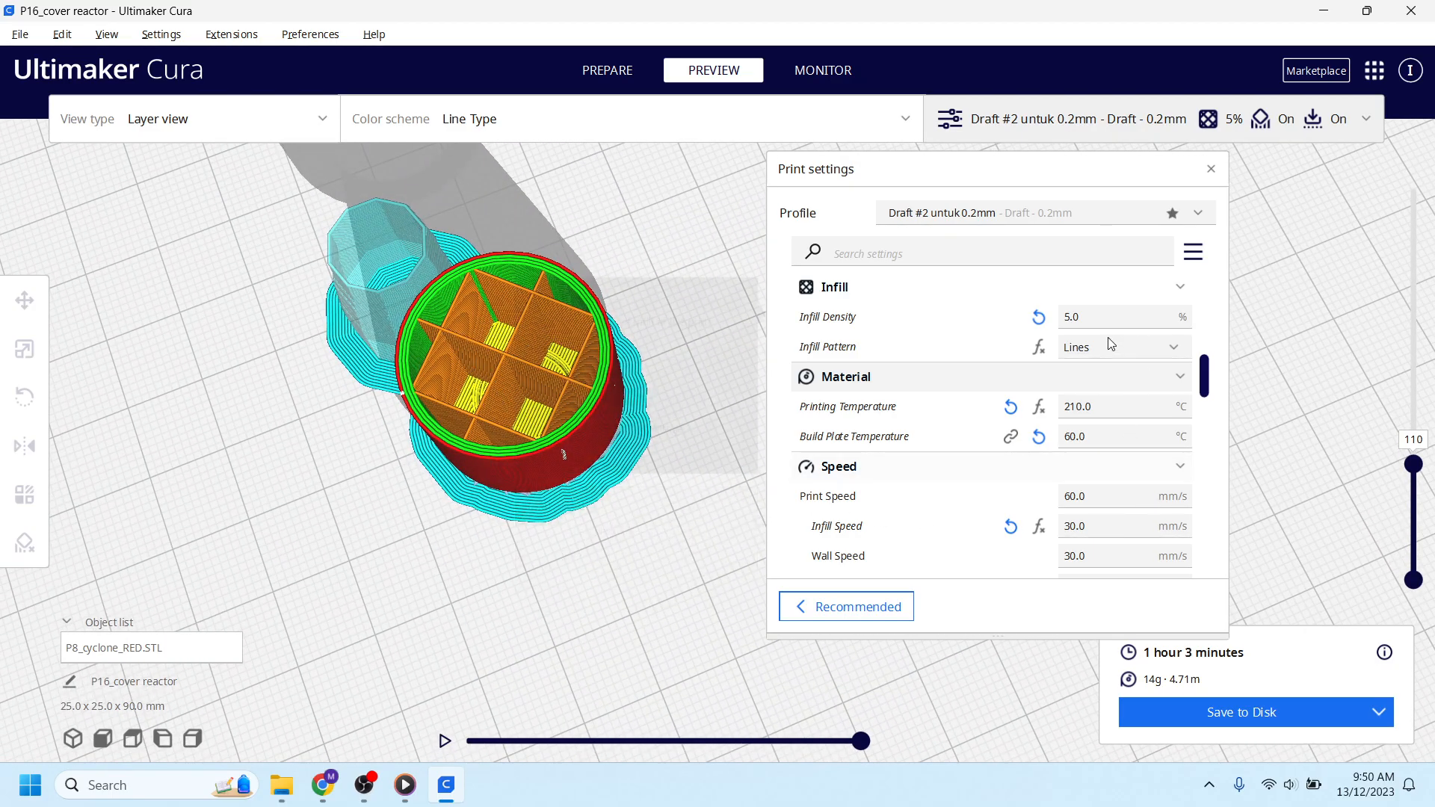
# Set the Infill Density to 40% and slice the cyclone again.
pyautogui.click(1084, 317)
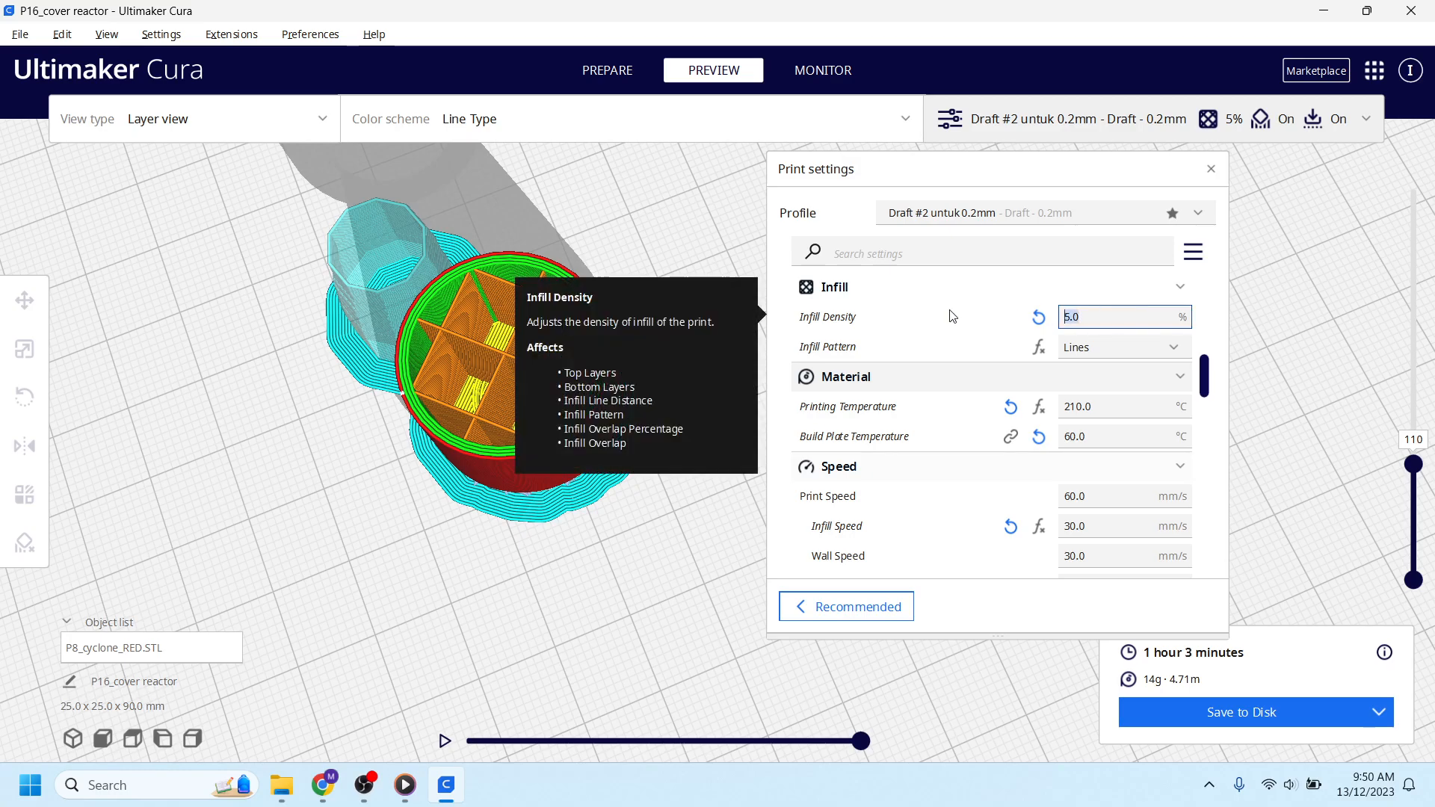
pyautogui.write('40')
pyautogui.click(1197, 711)
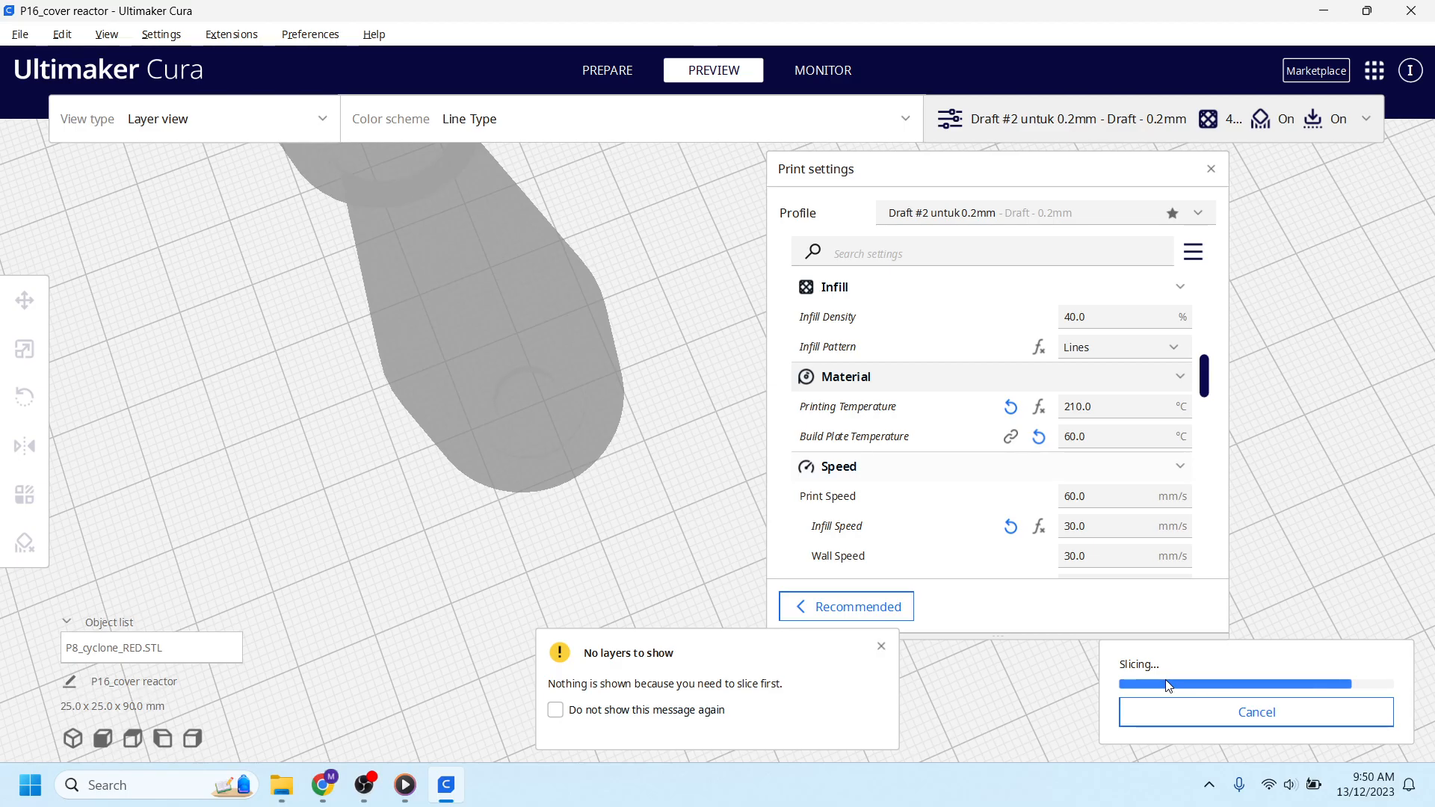
# Show all layers up to 450 in the preview and examine the cyclone's outer walls and supports.
pyautogui.moveTo(325, 613); pyautogui.dragTo(341, 535, button='right')
pyautogui.scroll(1, 484, 310)
pyautogui.moveTo(484, 310); pyautogui.dragTo(531, 409, button='middle')
pyautogui.moveTo(531, 410); pyautogui.dragTo(585, 438, button='right')
pyautogui.moveTo(1414, 462); pyautogui.dragTo(1432, 148)
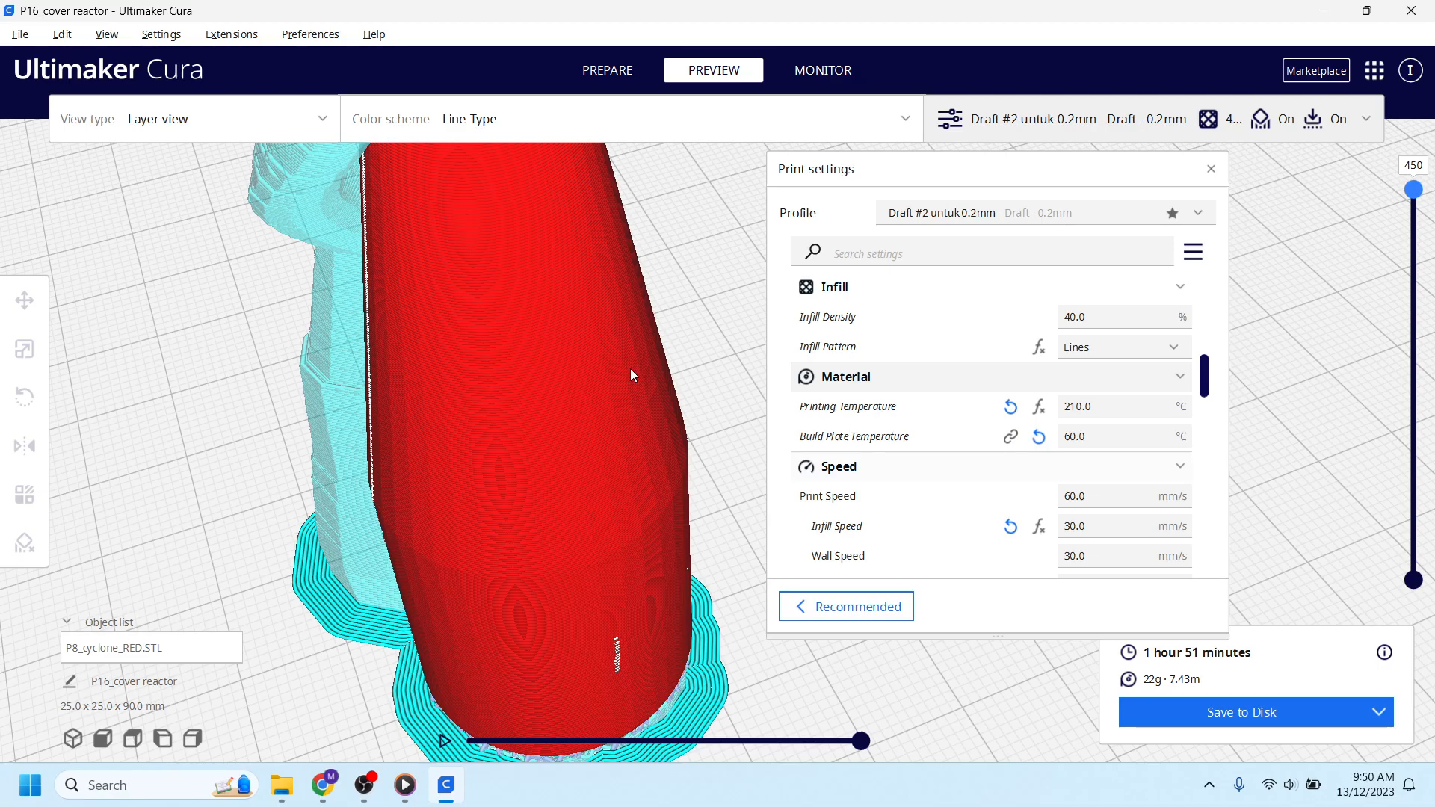
pyautogui.scroll(-5, 630, 370)
pyautogui.moveTo(683, 446); pyautogui.dragTo(628, 447, button='right')
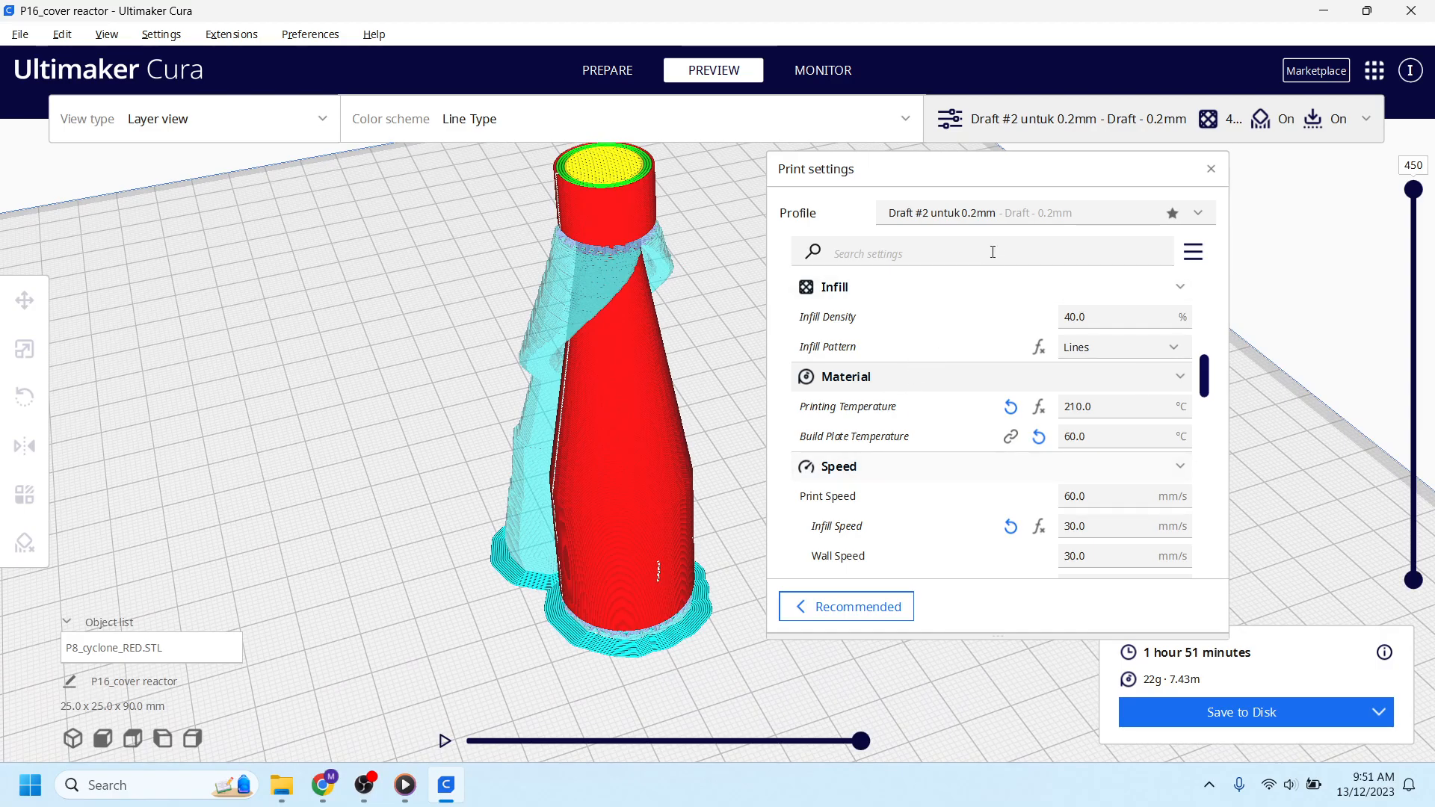
# Move the print settings away from the model and review the Printing Temperature and Build Plate Temperature values.
pyautogui.moveTo(972, 164); pyautogui.dragTo(1081, 164)
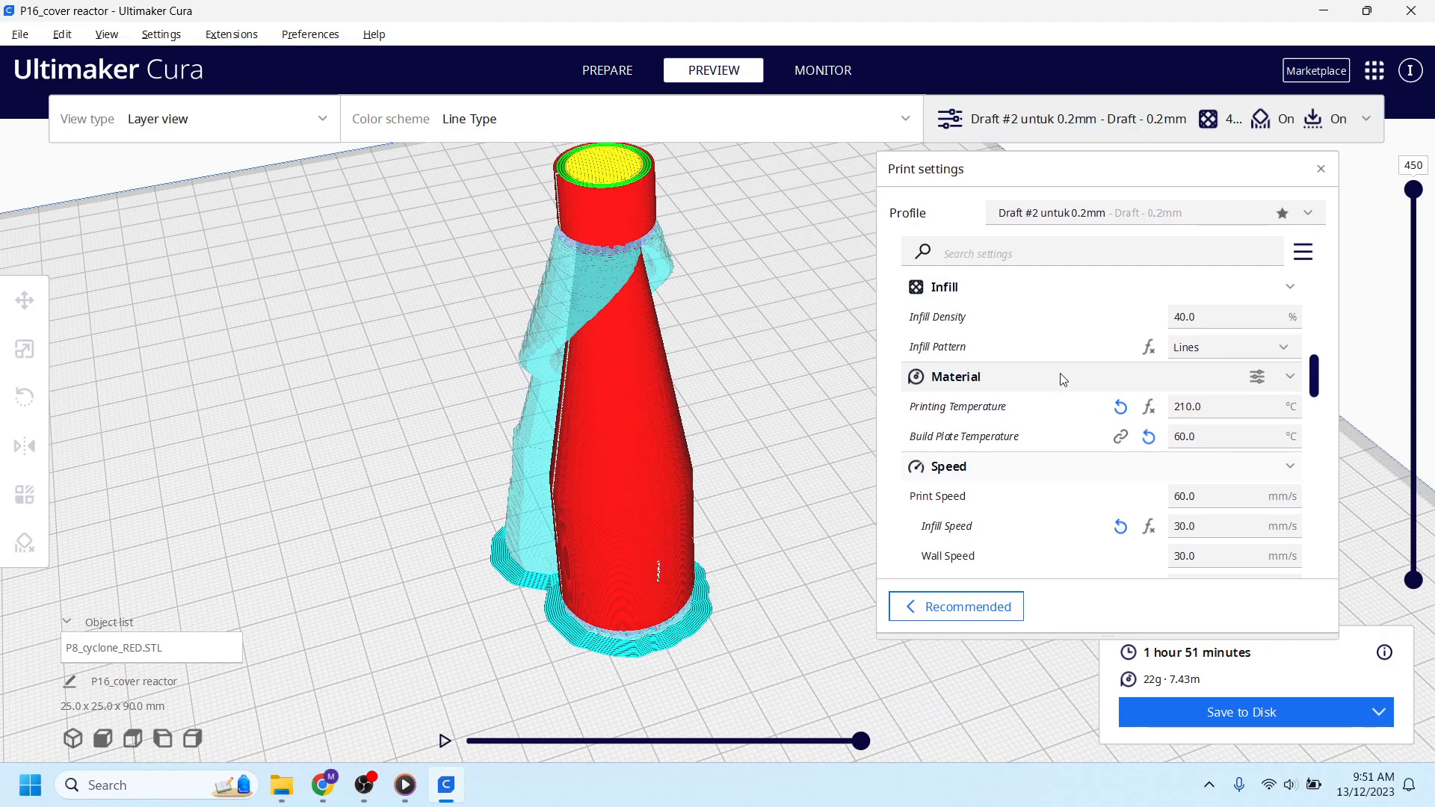
pyautogui.scroll(1, 1046, 374)
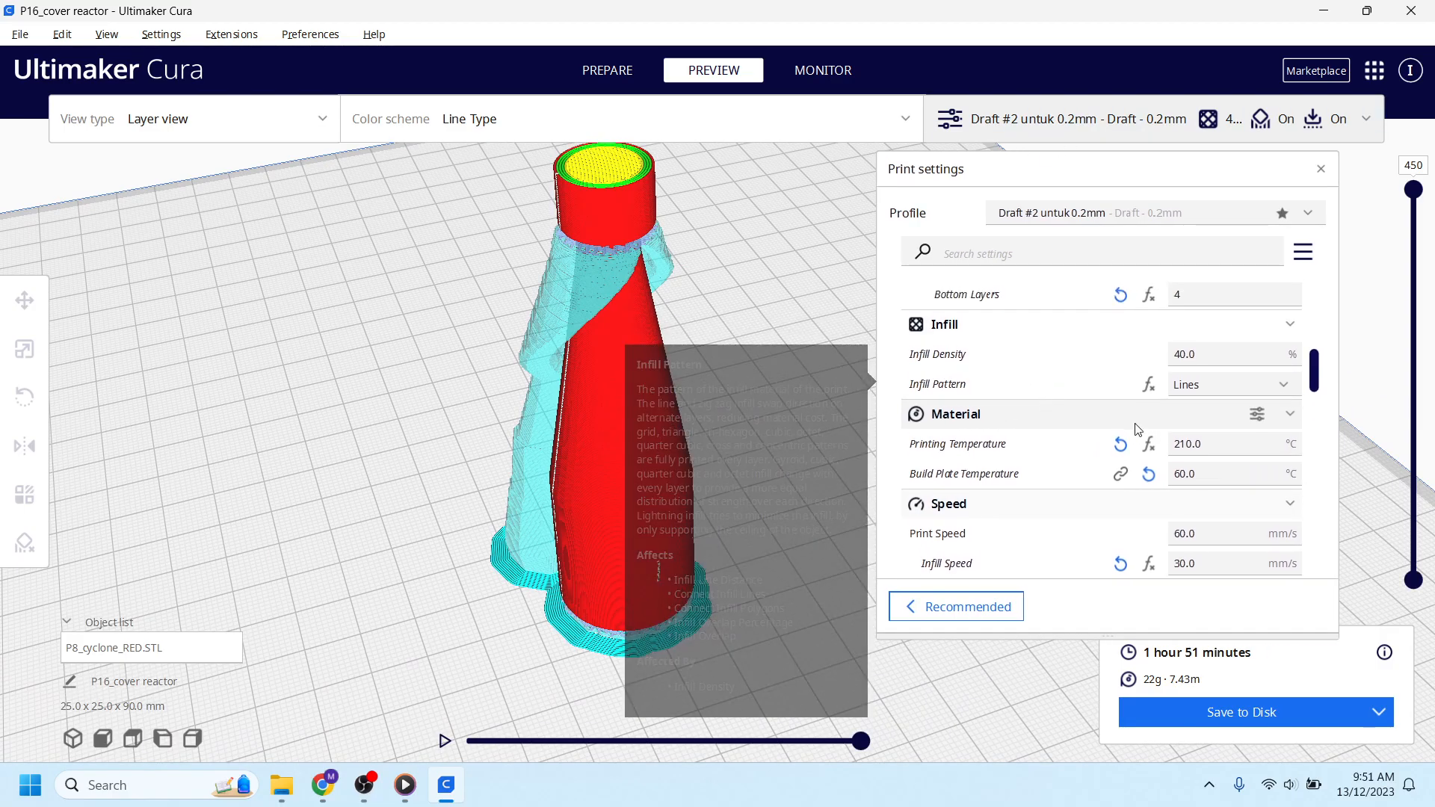
pyautogui.click(1213, 447)
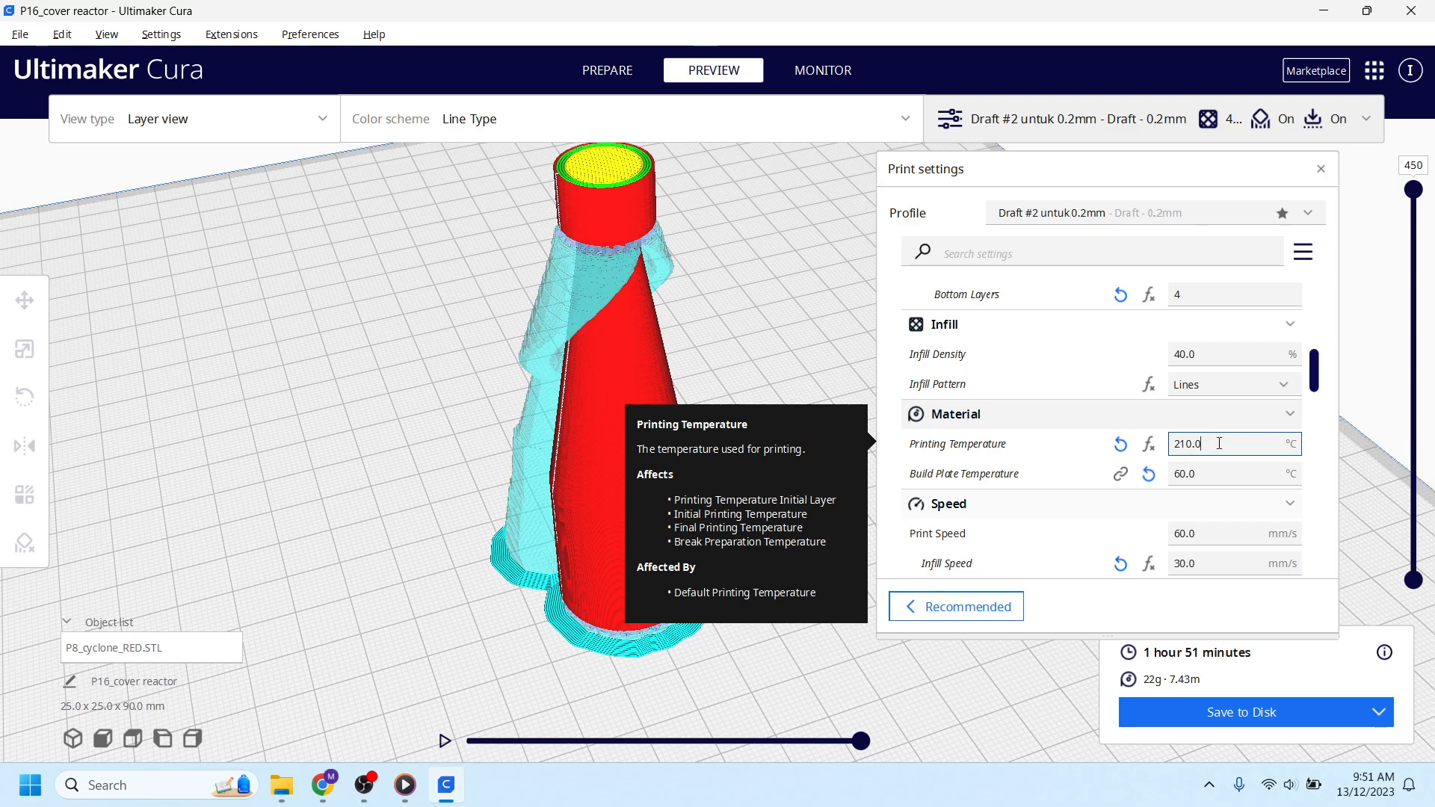
pyautogui.moveTo(1219, 443); pyautogui.dragTo(1168, 449)
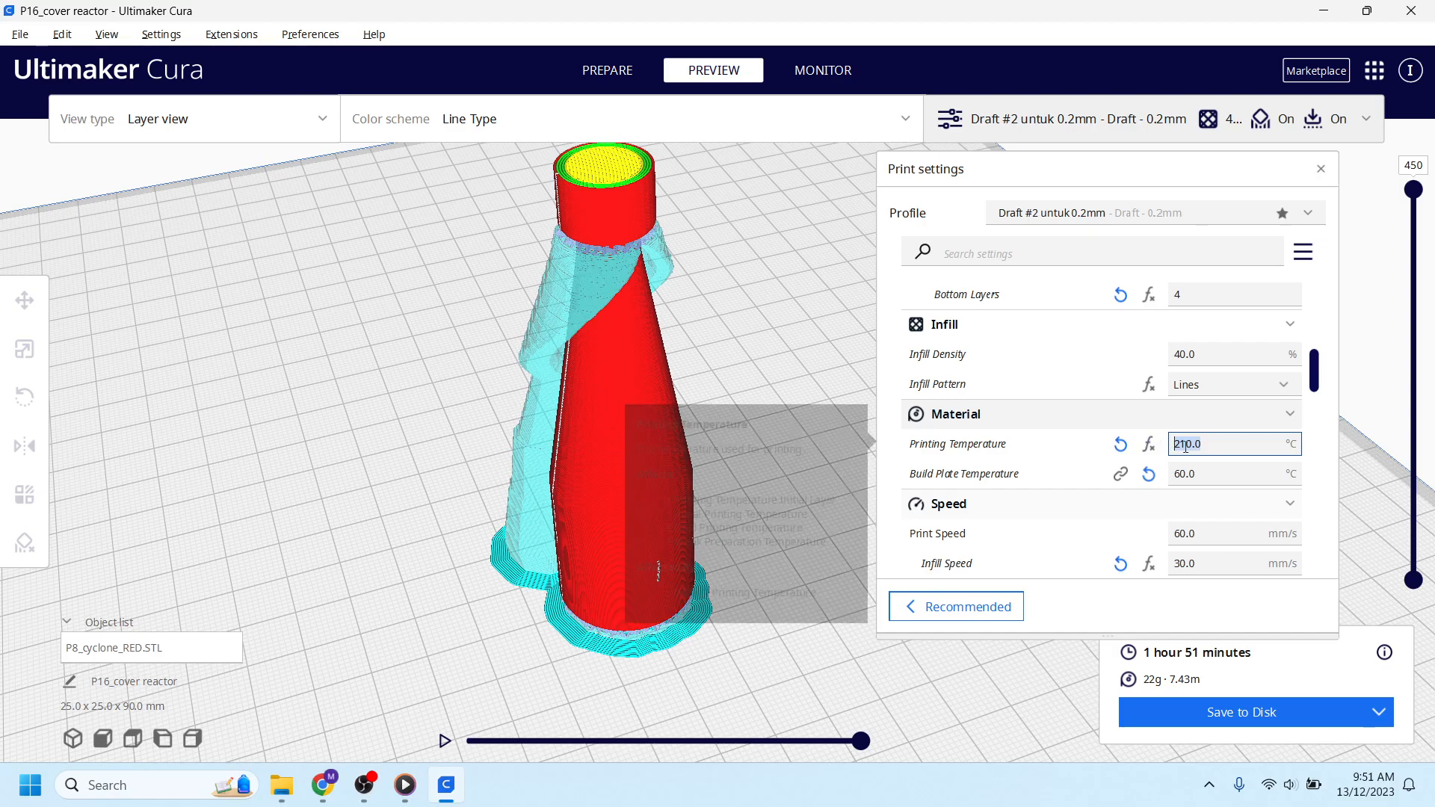
pyautogui.click(1218, 448)
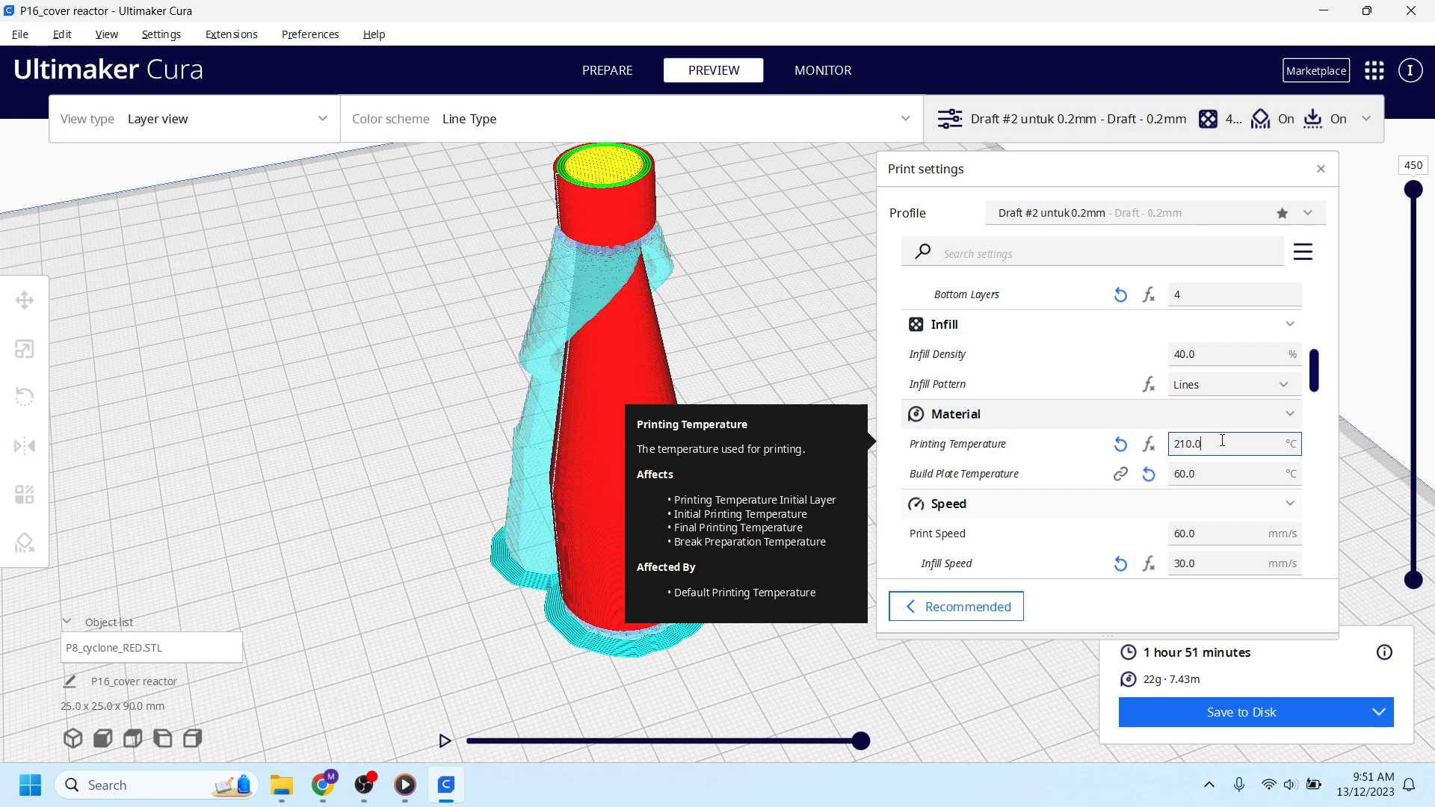
pyautogui.moveTo(1222, 441); pyautogui.dragTo(1165, 449)
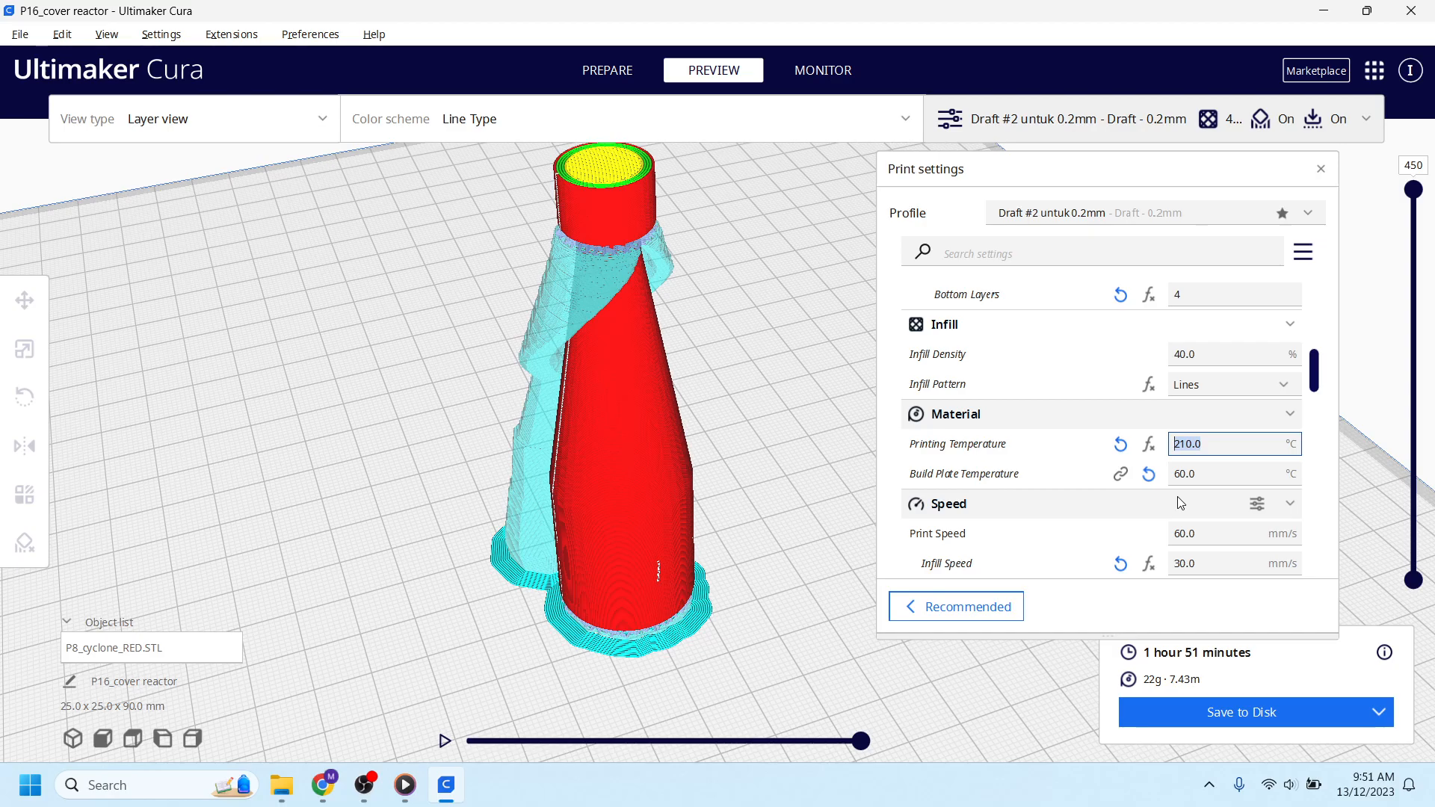
pyautogui.click(1217, 474)
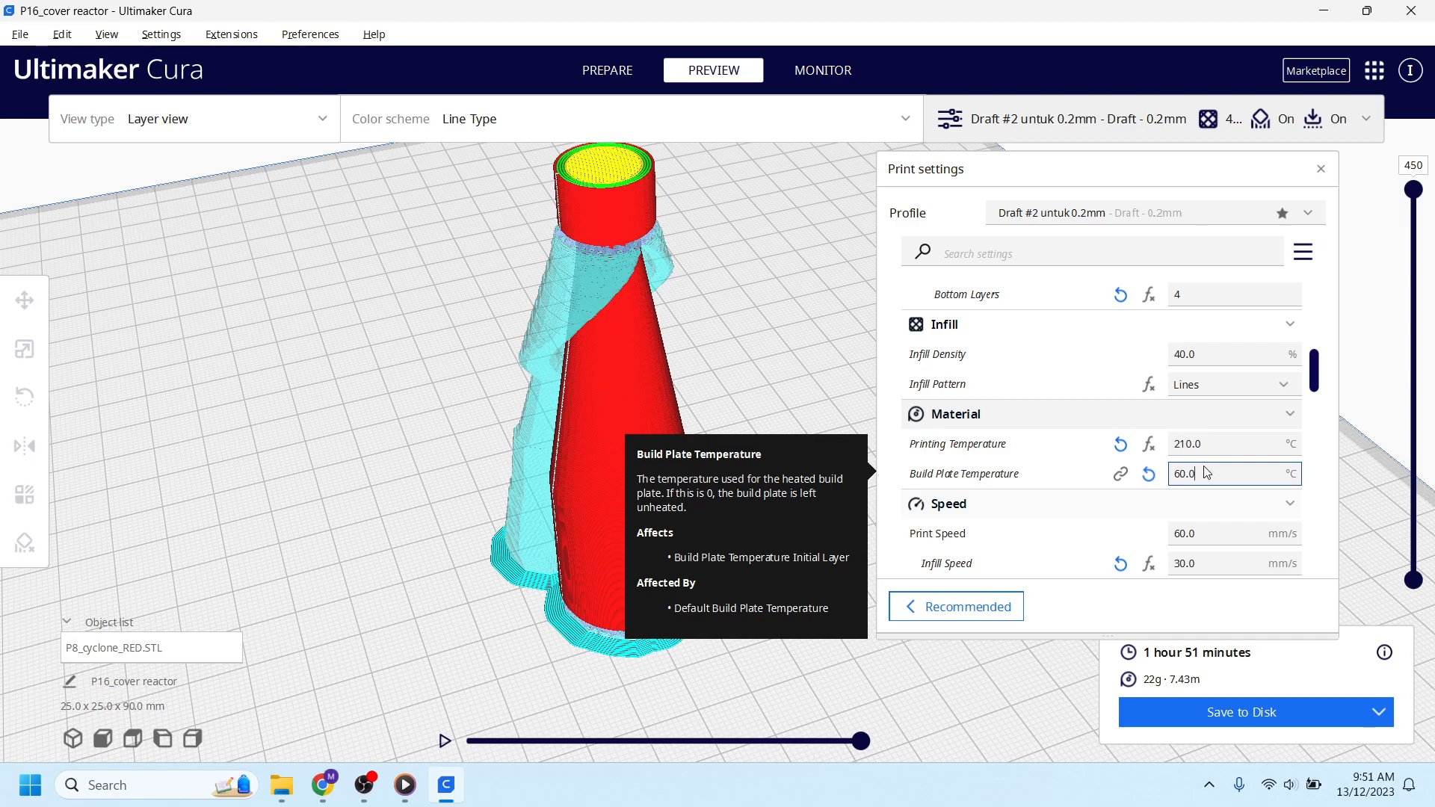
pyautogui.moveTo(1202, 473); pyautogui.dragTo(1168, 481)
pyautogui.moveTo(1239, 493); pyautogui.dragTo(1237, 502)
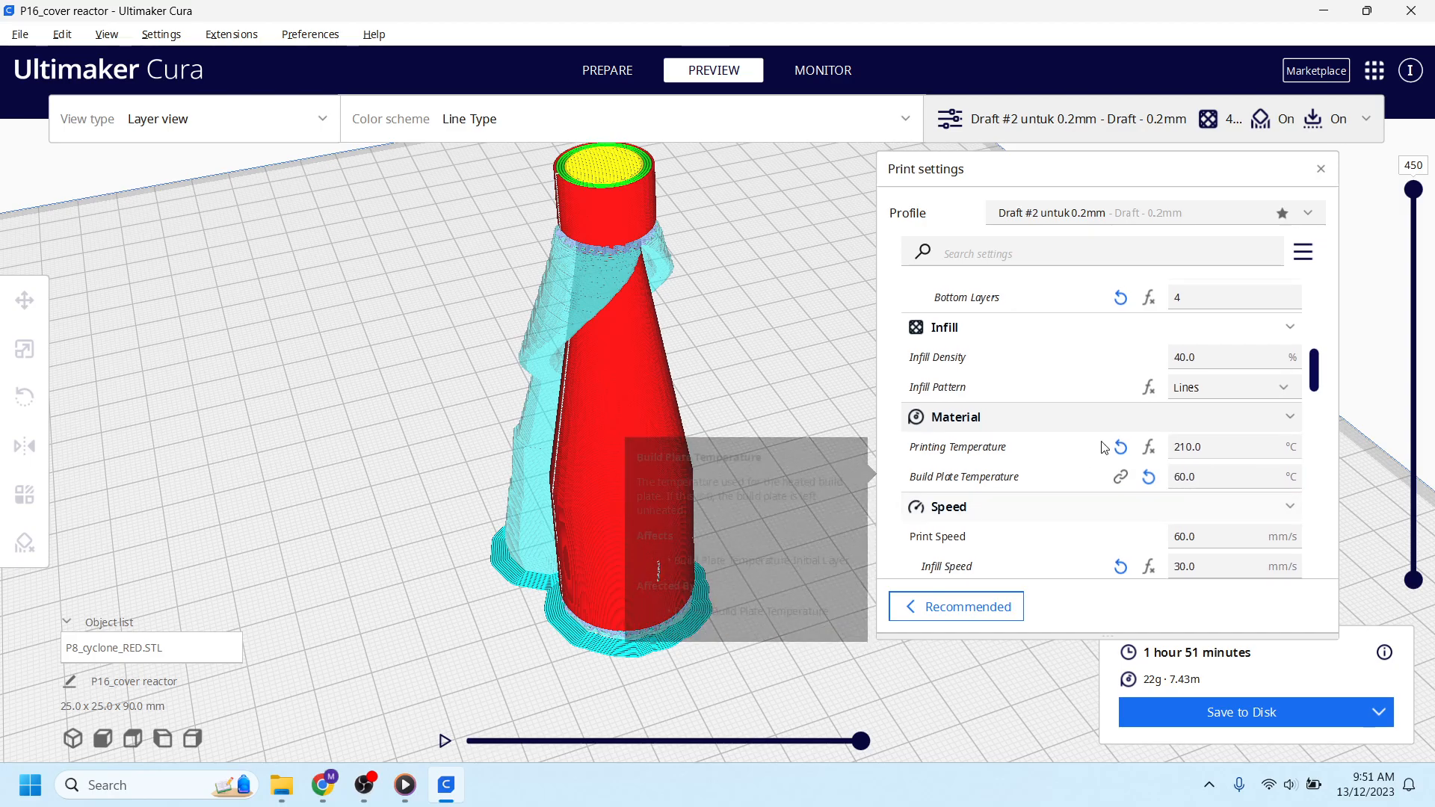
pyautogui.click(1214, 476)
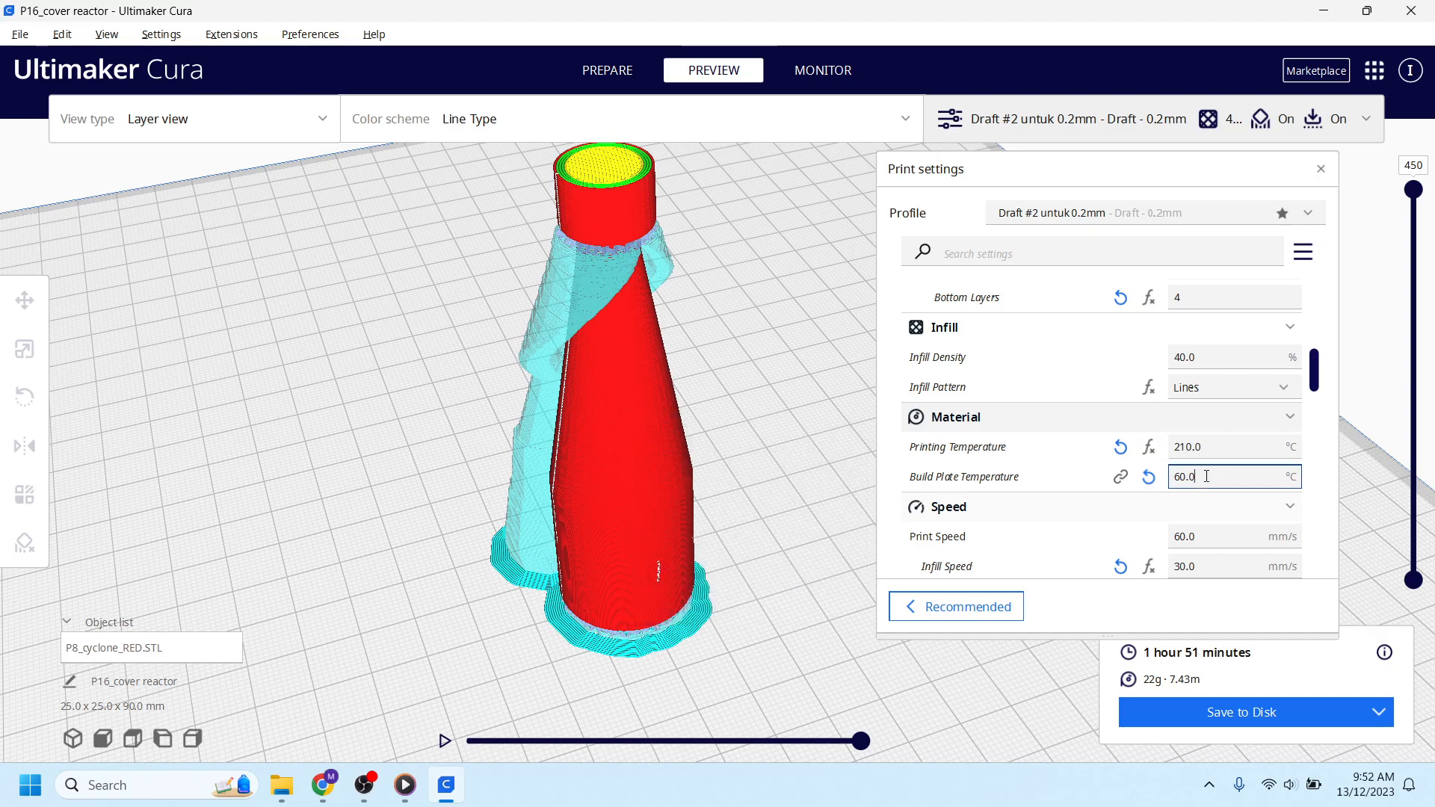
# Review the other print settings from Top/Bottom to Cooling and Support, and examine the supports around the cyclone.
pyautogui.scroll(6, 1201, 442)
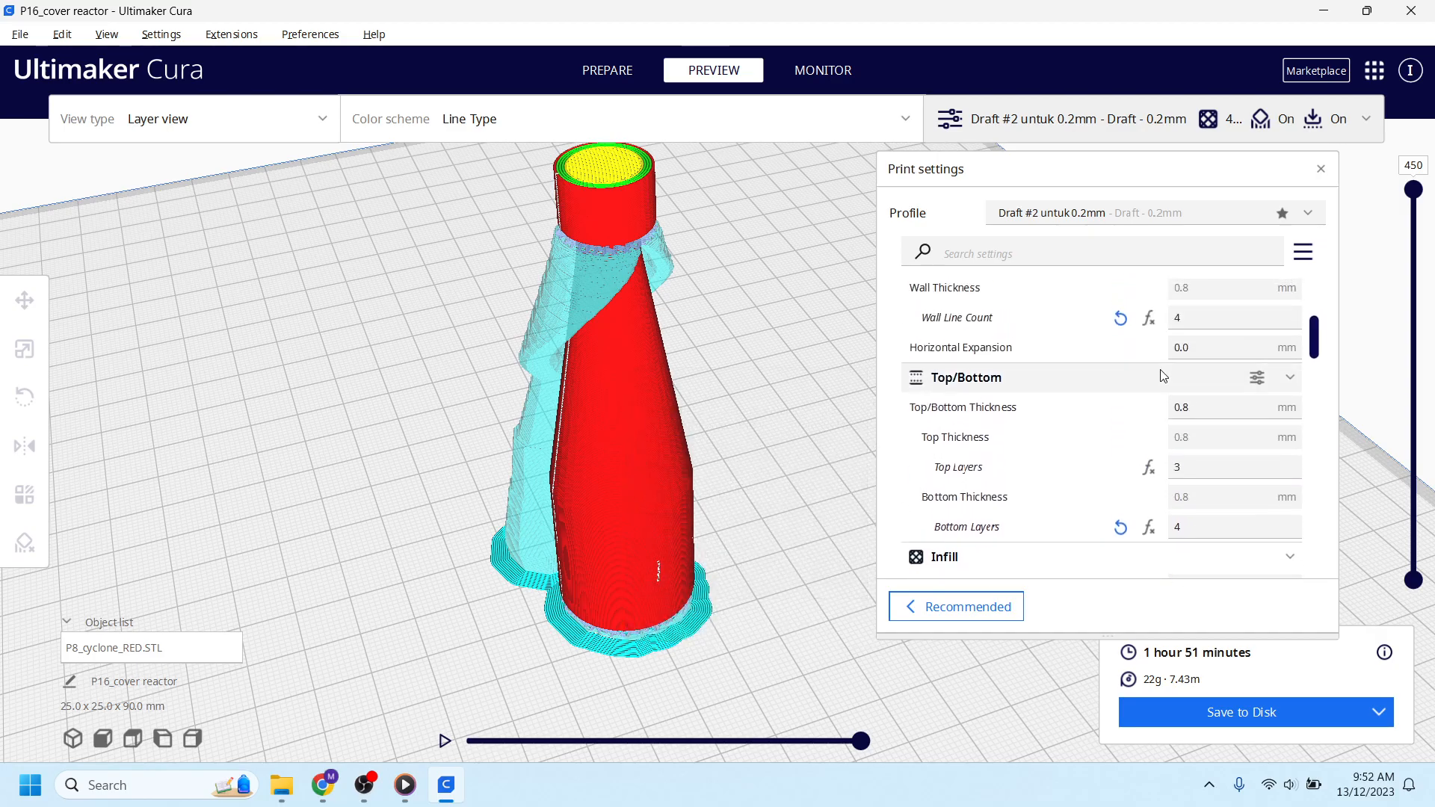
pyautogui.scroll(-7, 1174, 342)
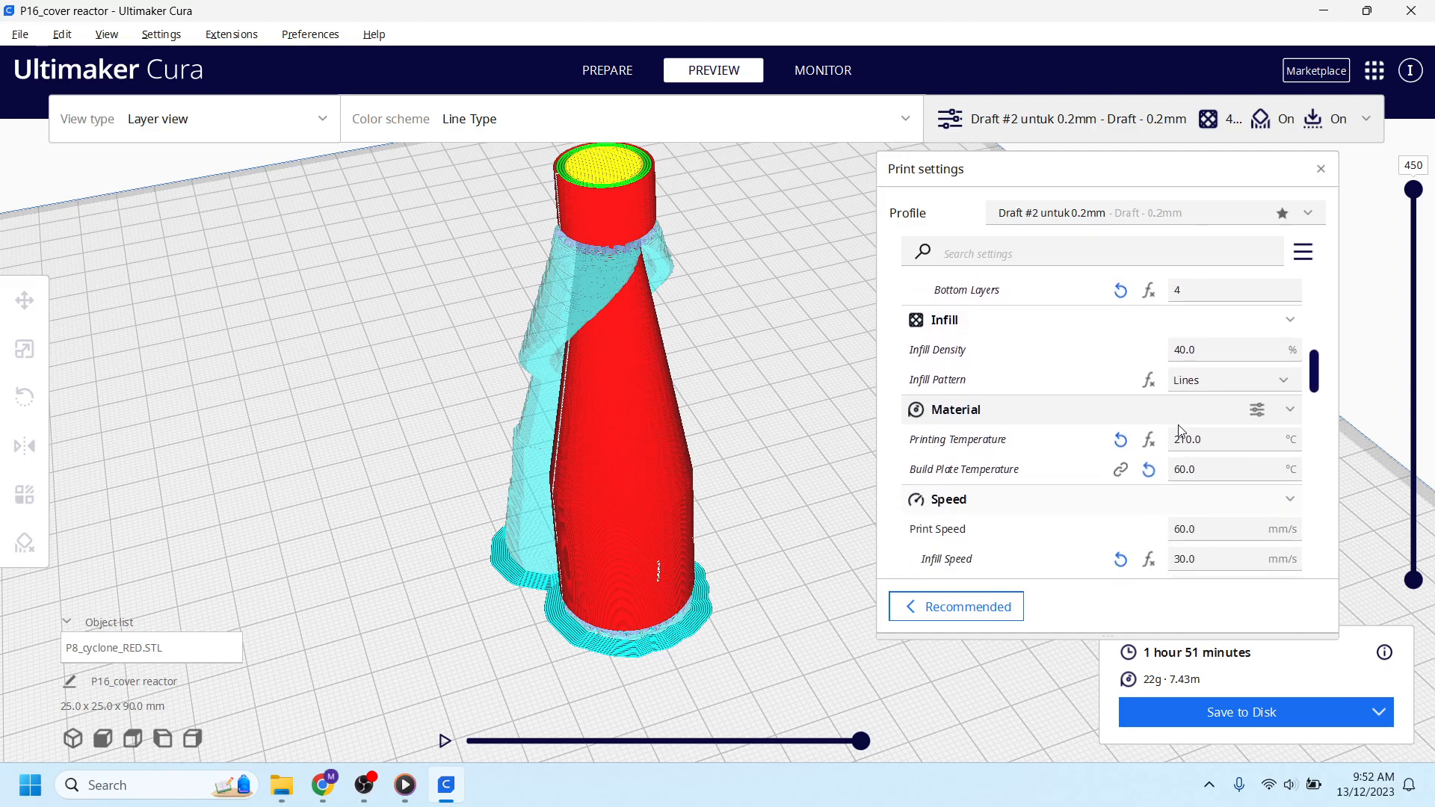
pyautogui.scroll(-2, 1199, 455)
pyautogui.scroll(-12, 1198, 454)
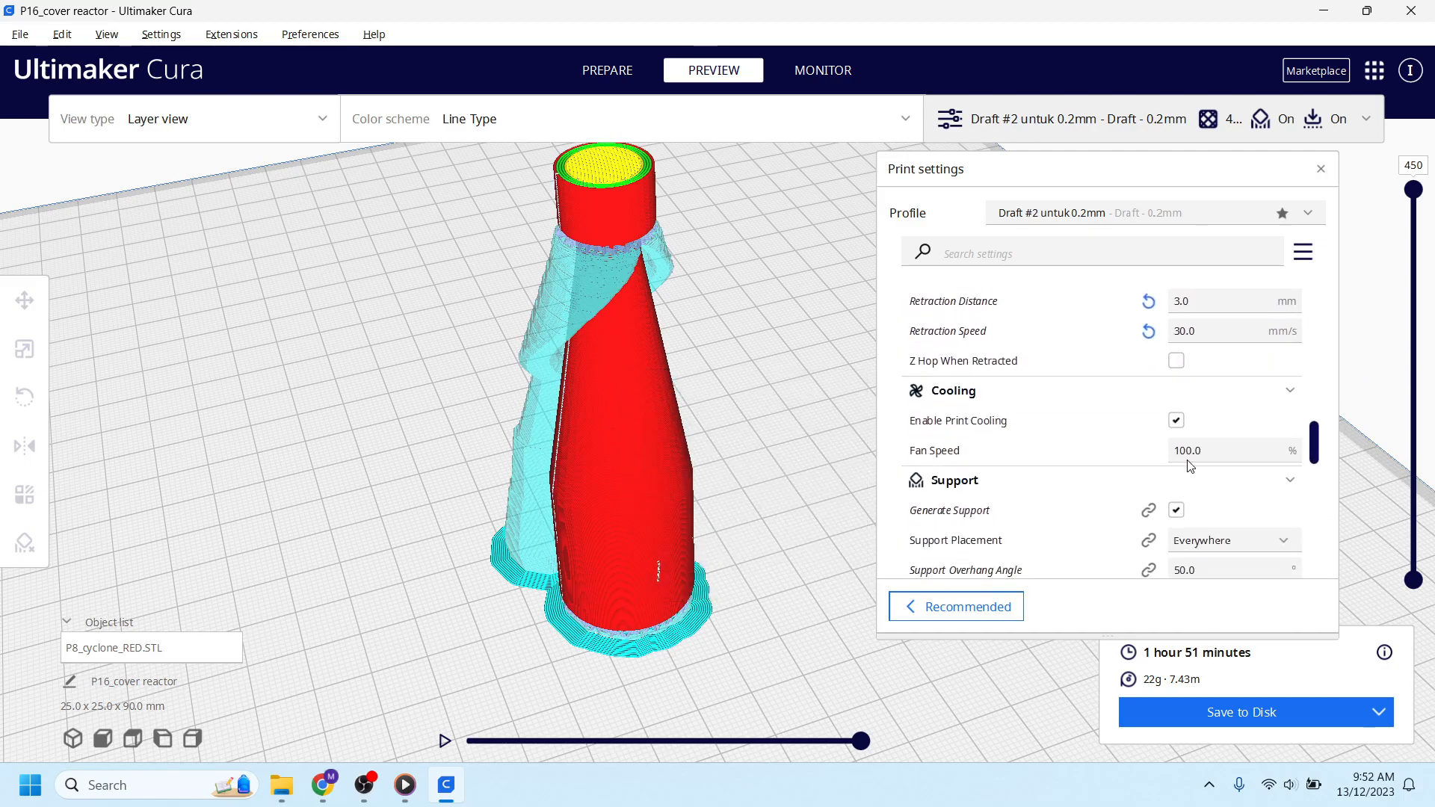
pyautogui.scroll(-3, 1187, 448)
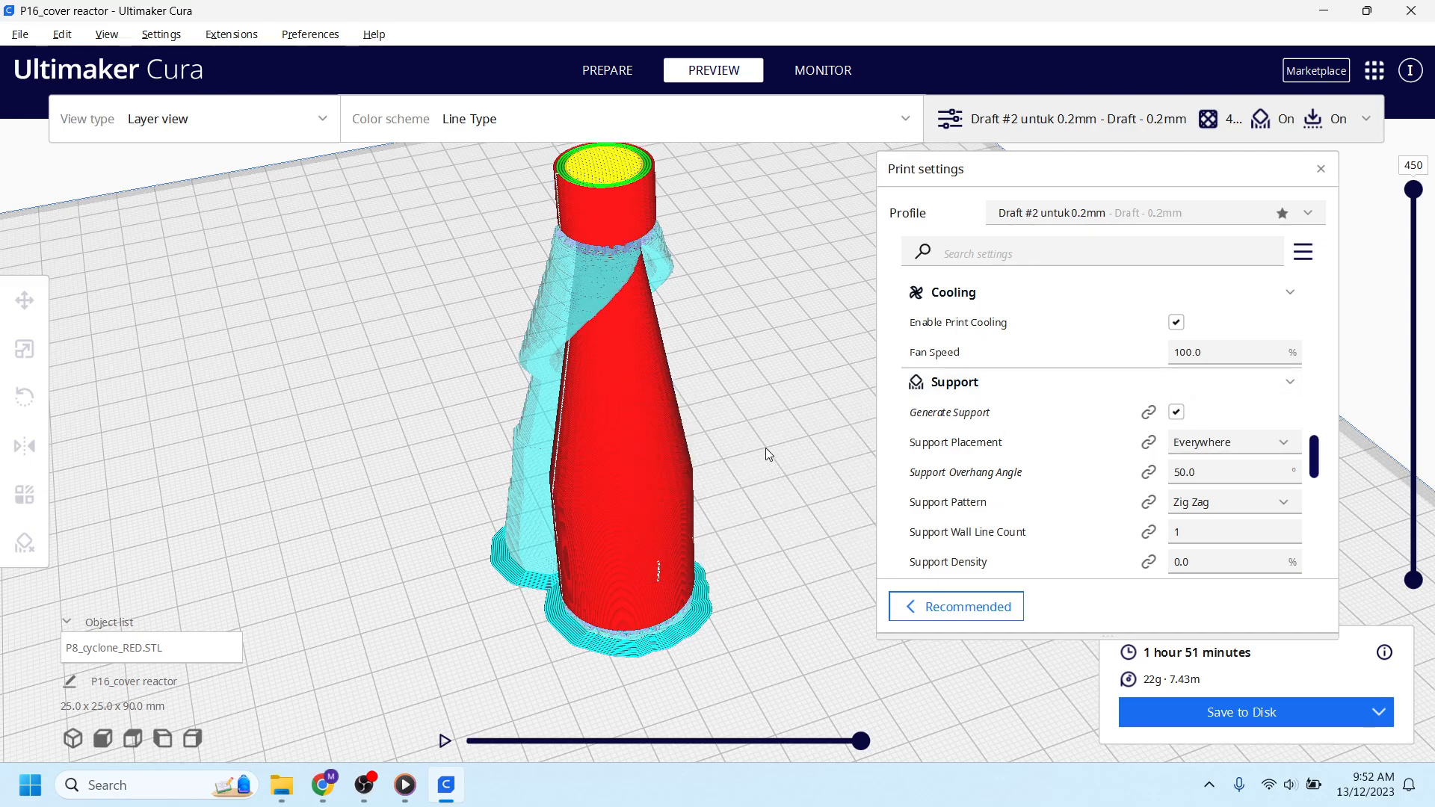
pyautogui.moveTo(765, 451)
pyautogui.mouseDown(button='right')
pyautogui.moveTo(755, 465)
pyautogui.moveTo(783, 446)
pyautogui.moveTo(786, 464)
pyautogui.mouseUp(button='right')
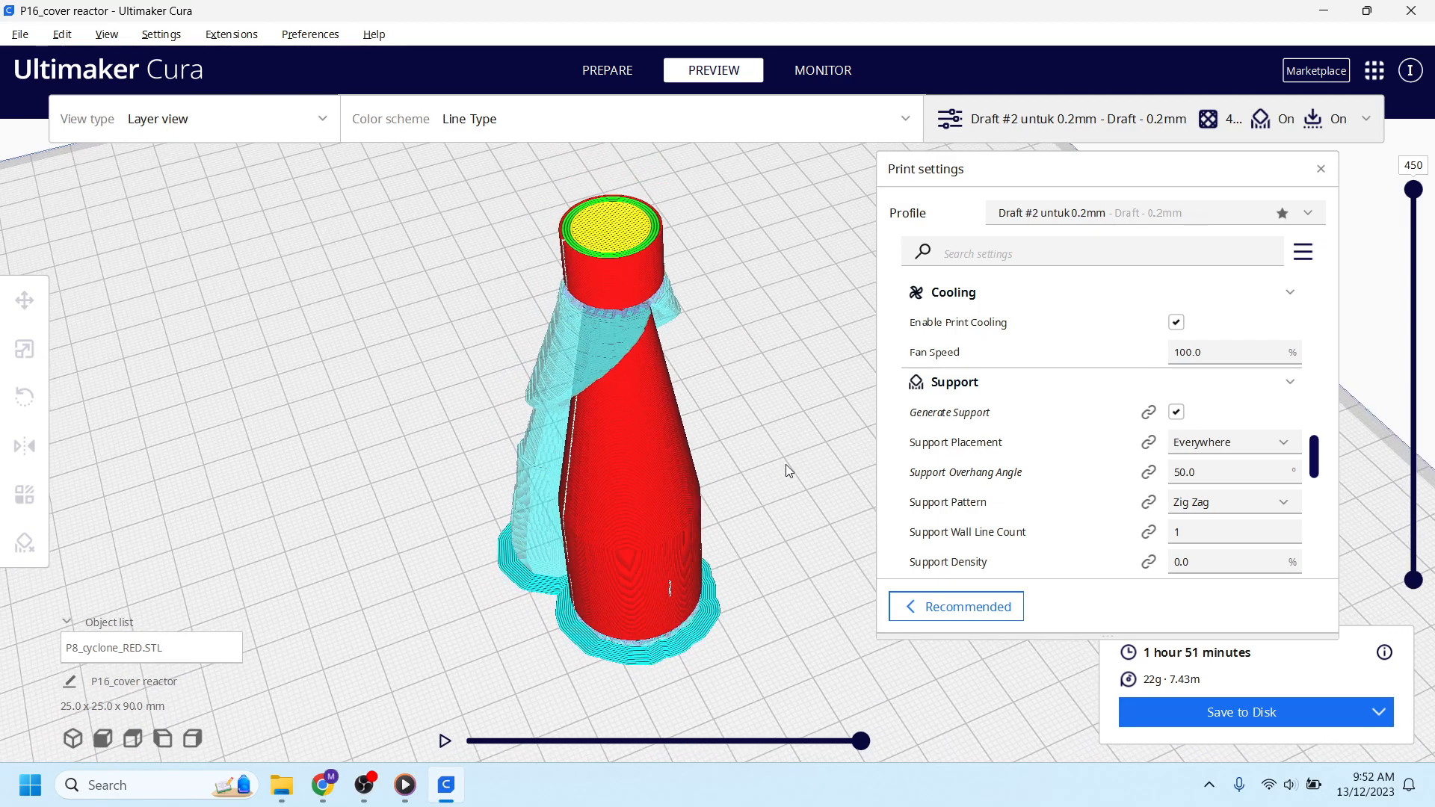
pyautogui.moveTo(714, 376); pyautogui.dragTo(755, 385, button='right')
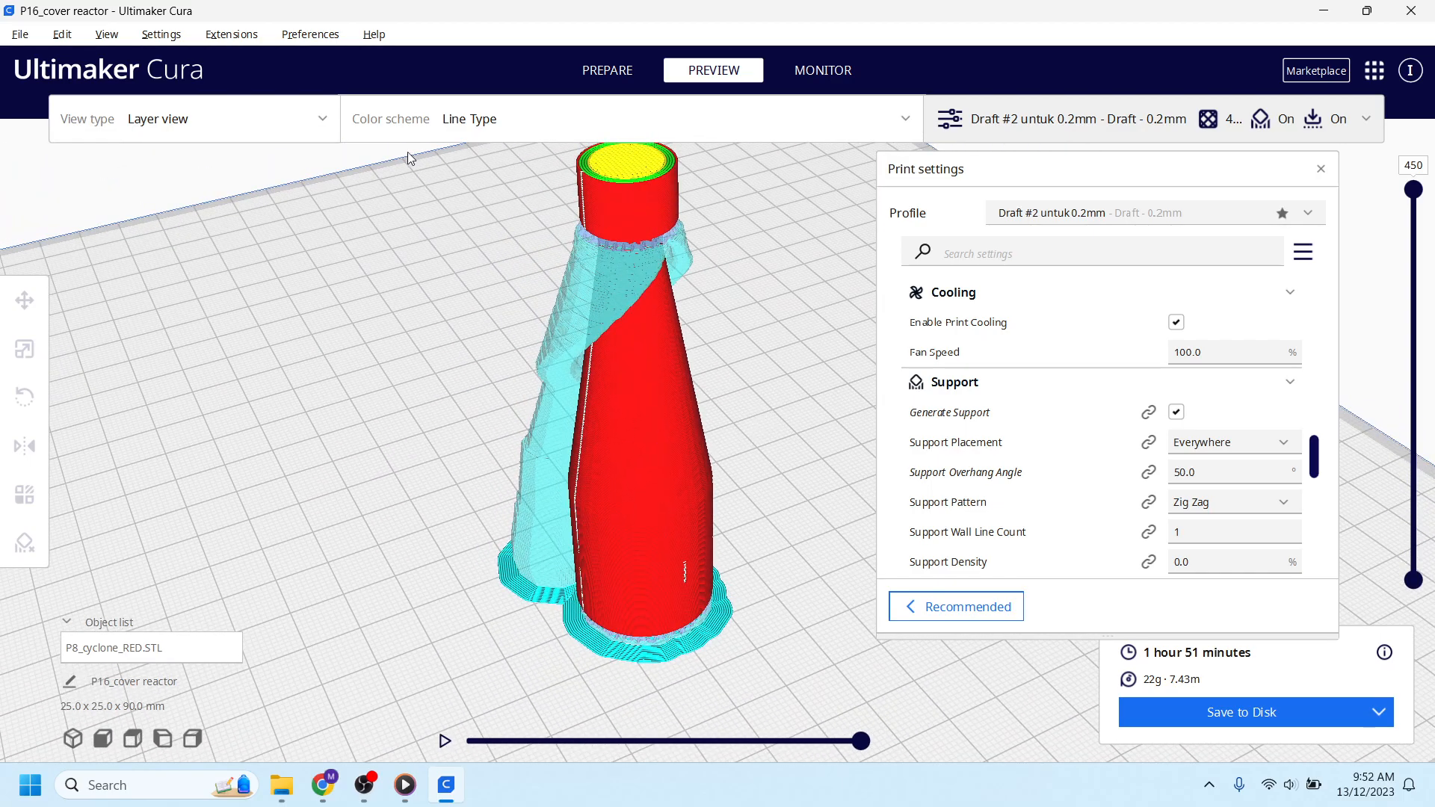
# Return to the model preparation stage and import Part3.stl from the Desktop folder onto the build plate.
pyautogui.click(607, 71)
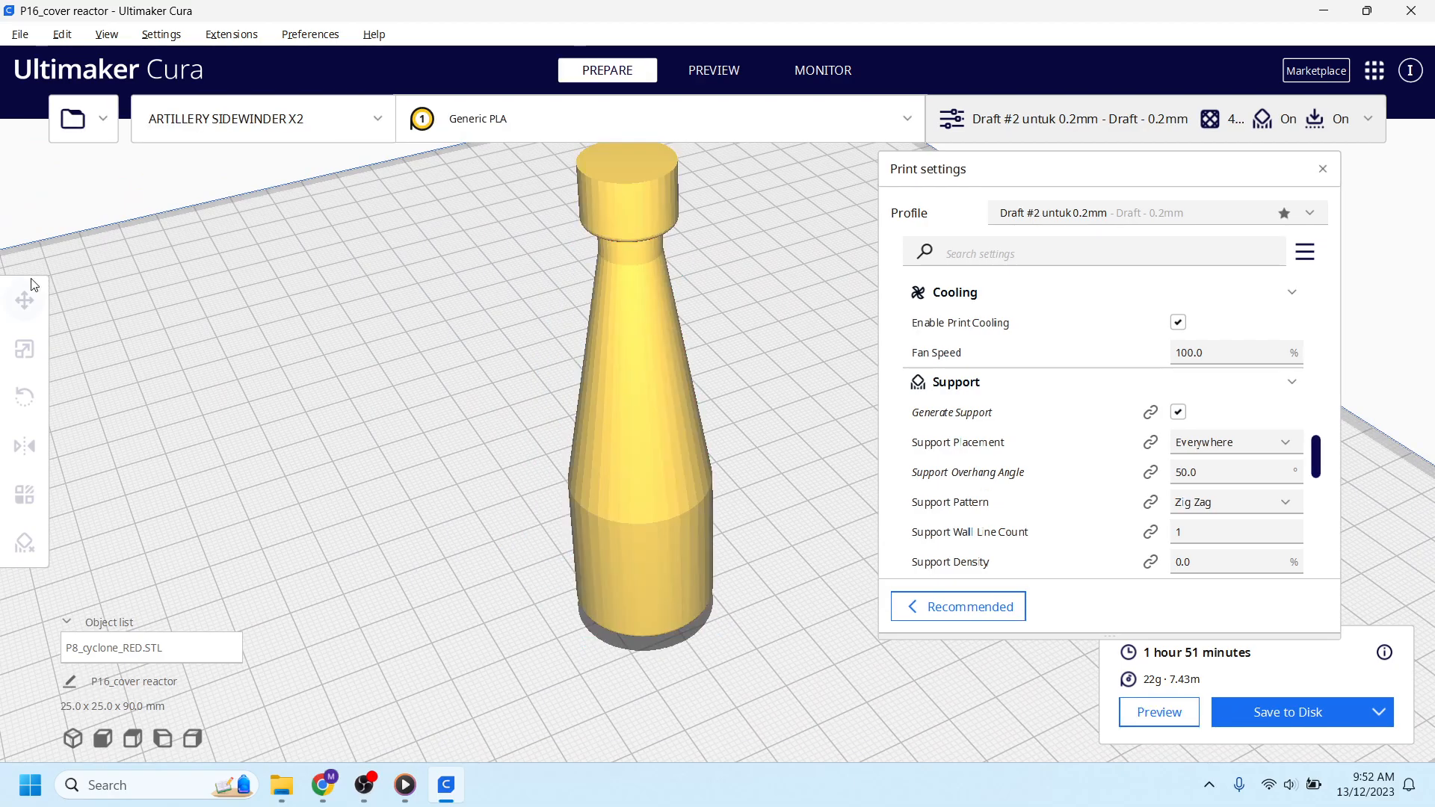
pyautogui.click(93, 131)
pyautogui.click(104, 163)
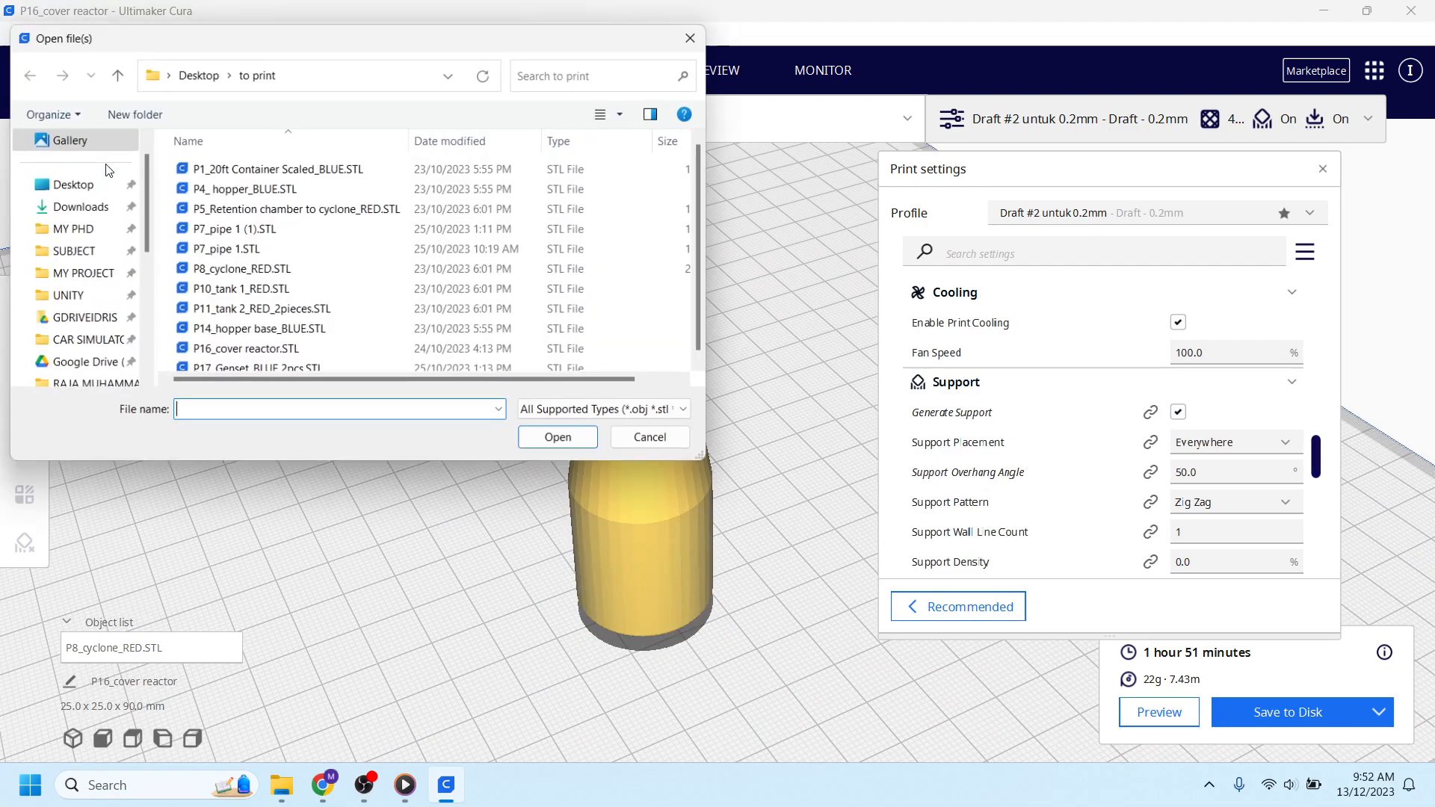
pyautogui.click(124, 77)
pyautogui.scroll(2, 274, 236)
pyautogui.click(240, 177)
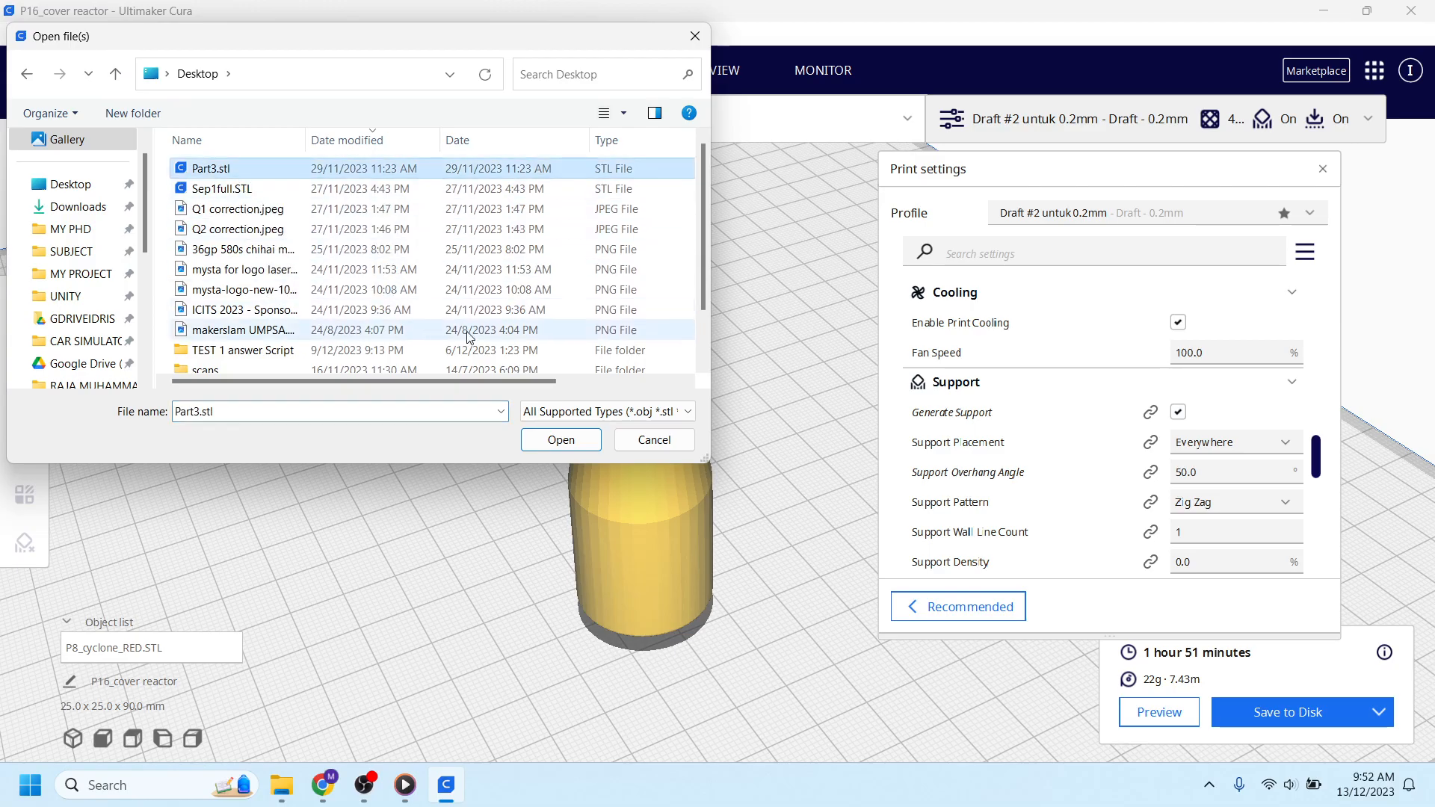
pyautogui.click(582, 446)
# Delete the cyclone model P8_cyclone_RED.STL from the build plate, keeping only Part3.stl.
pyautogui.moveTo(698, 354); pyautogui.dragTo(696, 411, button='right')
pyautogui.click(787, 384)
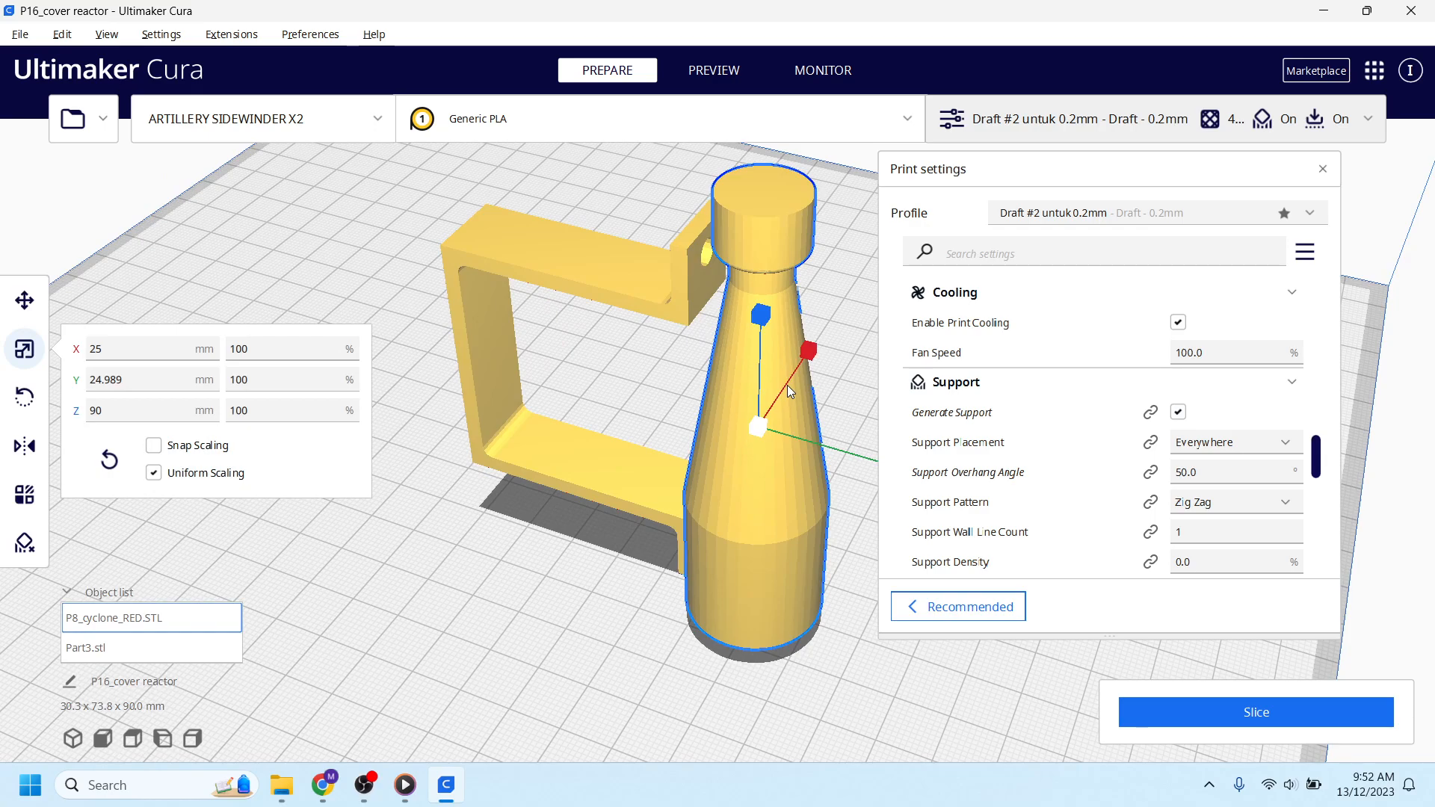
pyautogui.press('Delete')
# Rotate the Part3.stl bracket from its upright position so that it lies flat on the build plate.
pyautogui.click(618, 302)
pyautogui.press('r')
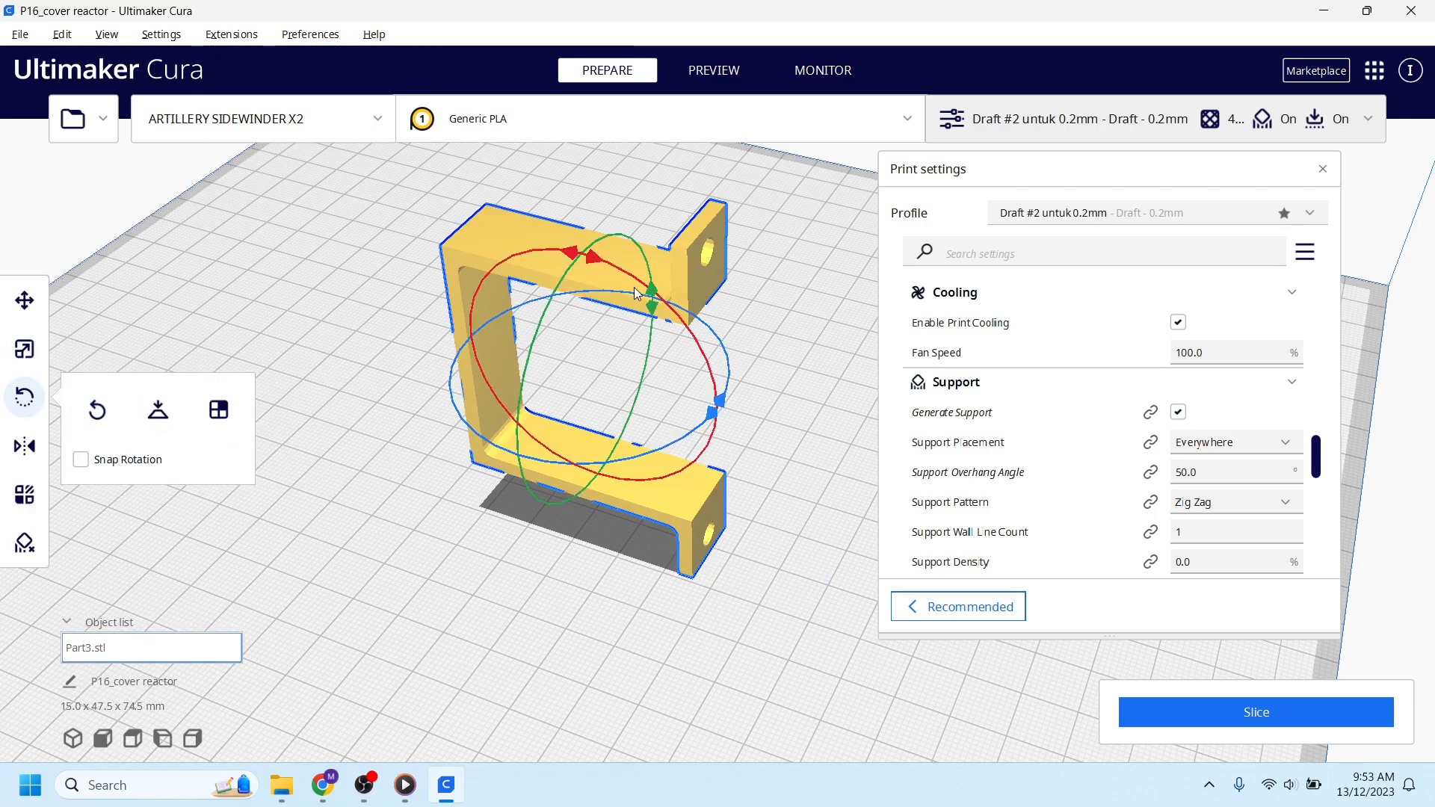
pyautogui.moveTo(642, 307); pyautogui.dragTo(592, 253)
pyautogui.click(791, 549)
pyautogui.moveTo(791, 549); pyautogui.dragTo(533, 456, button='right')
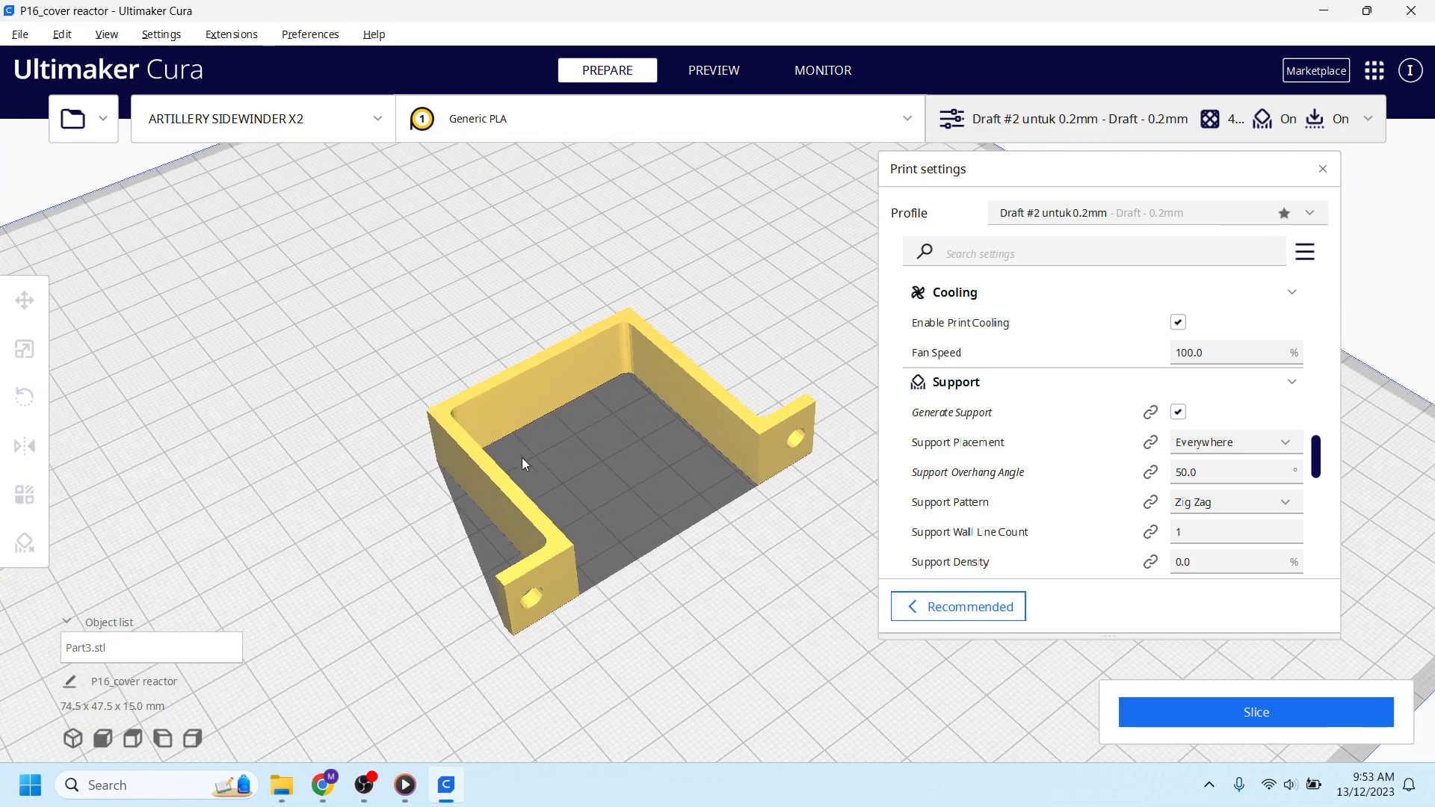
# Try standing the bracket upright on its two mounting tabs, and rotate it back to lie flat on the plate.
pyautogui.click(492, 471)
pyautogui.moveTo(594, 338); pyautogui.dragTo(632, 314)
pyautogui.moveTo(632, 314); pyautogui.dragTo(580, 362, button='right')
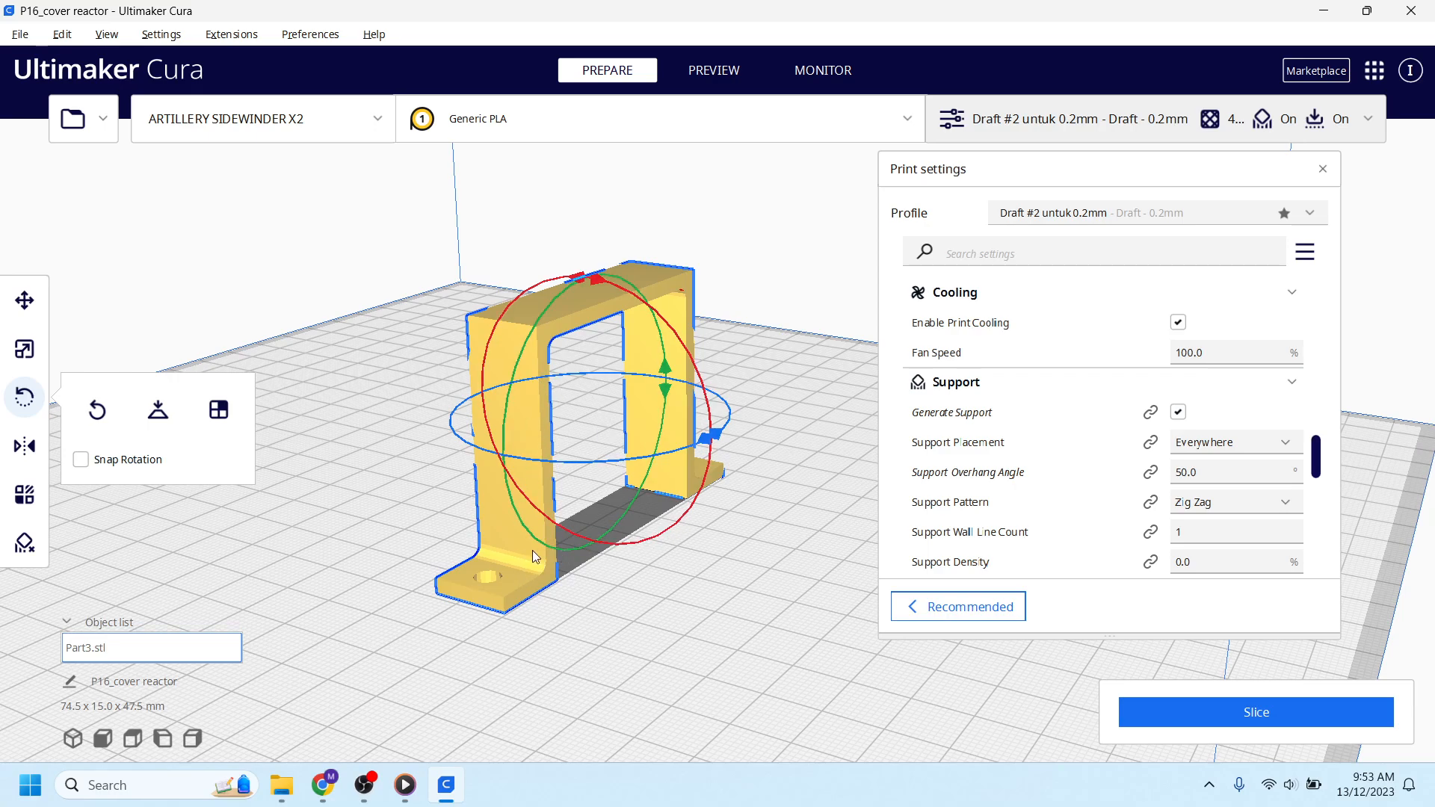
pyautogui.moveTo(580, 279); pyautogui.dragTo(701, 435)
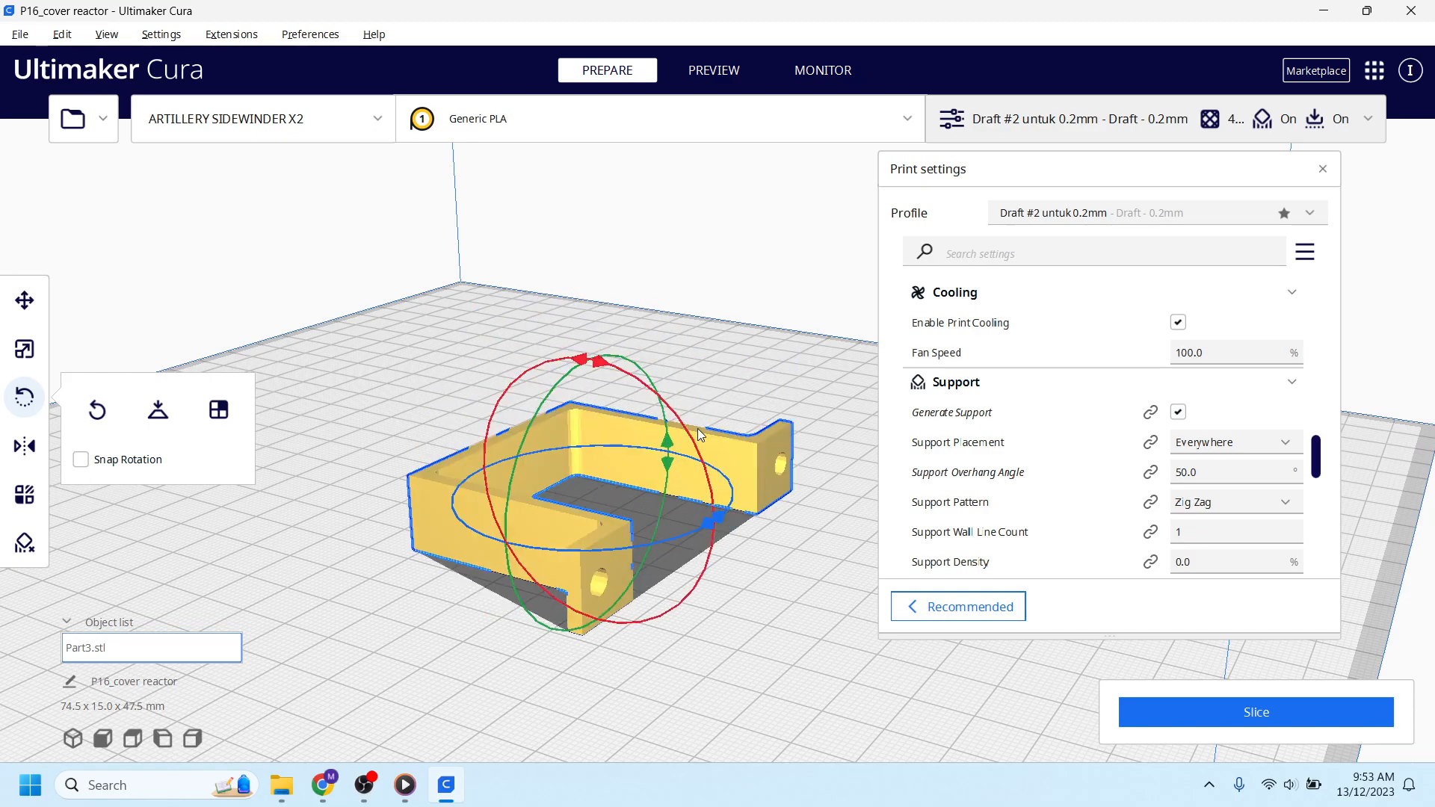
pyautogui.click(710, 349)
pyautogui.moveTo(710, 348); pyautogui.dragTo(580, 405, button='right')
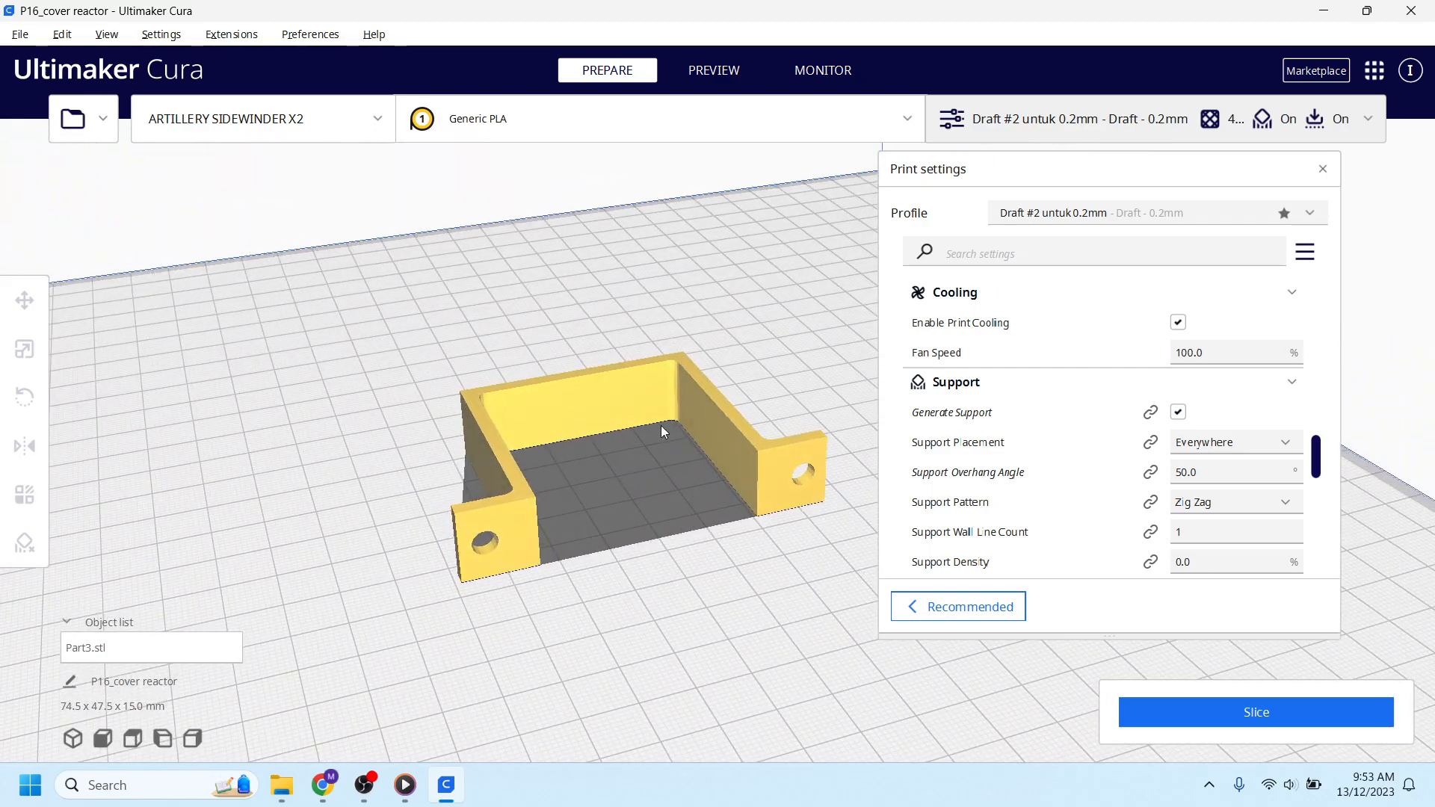
# Slice the flat bracket and examine the supports at its two tab holes in the layer preview.
pyautogui.click(1183, 712)
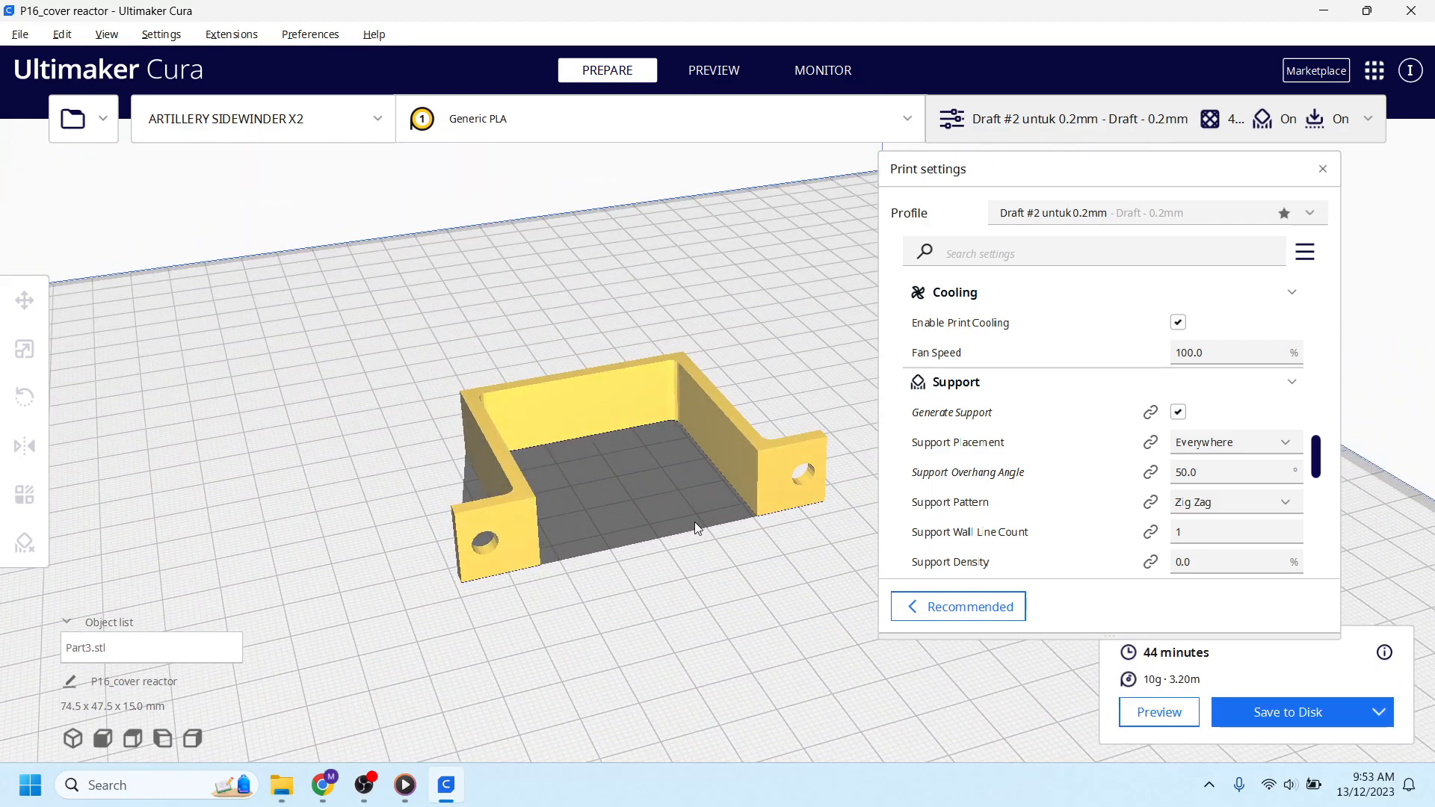
pyautogui.click(1179, 717)
pyautogui.scroll(6, 506, 583)
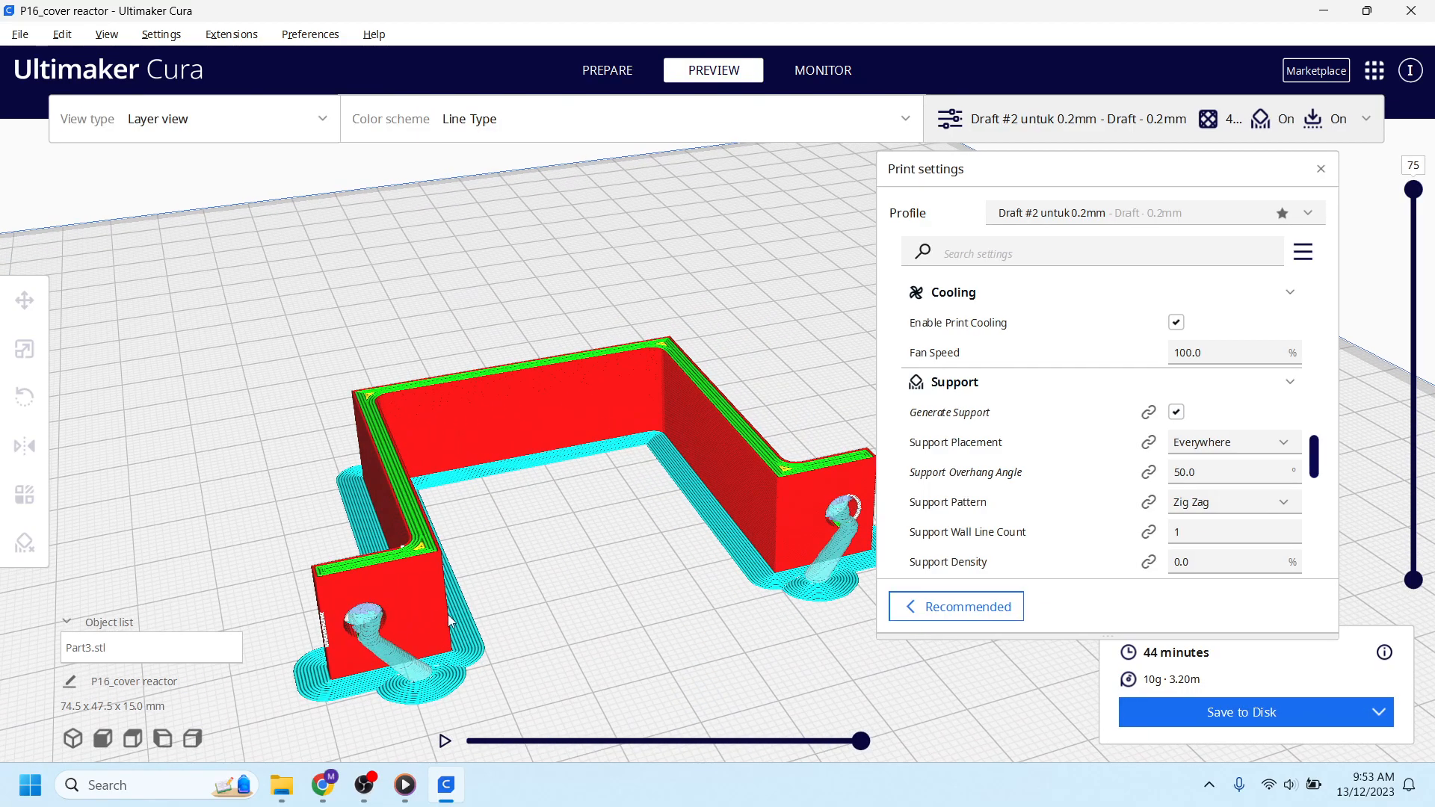
pyautogui.moveTo(423, 316); pyautogui.dragTo(378, 455, button='right')
pyautogui.scroll(-8, 592, 490)
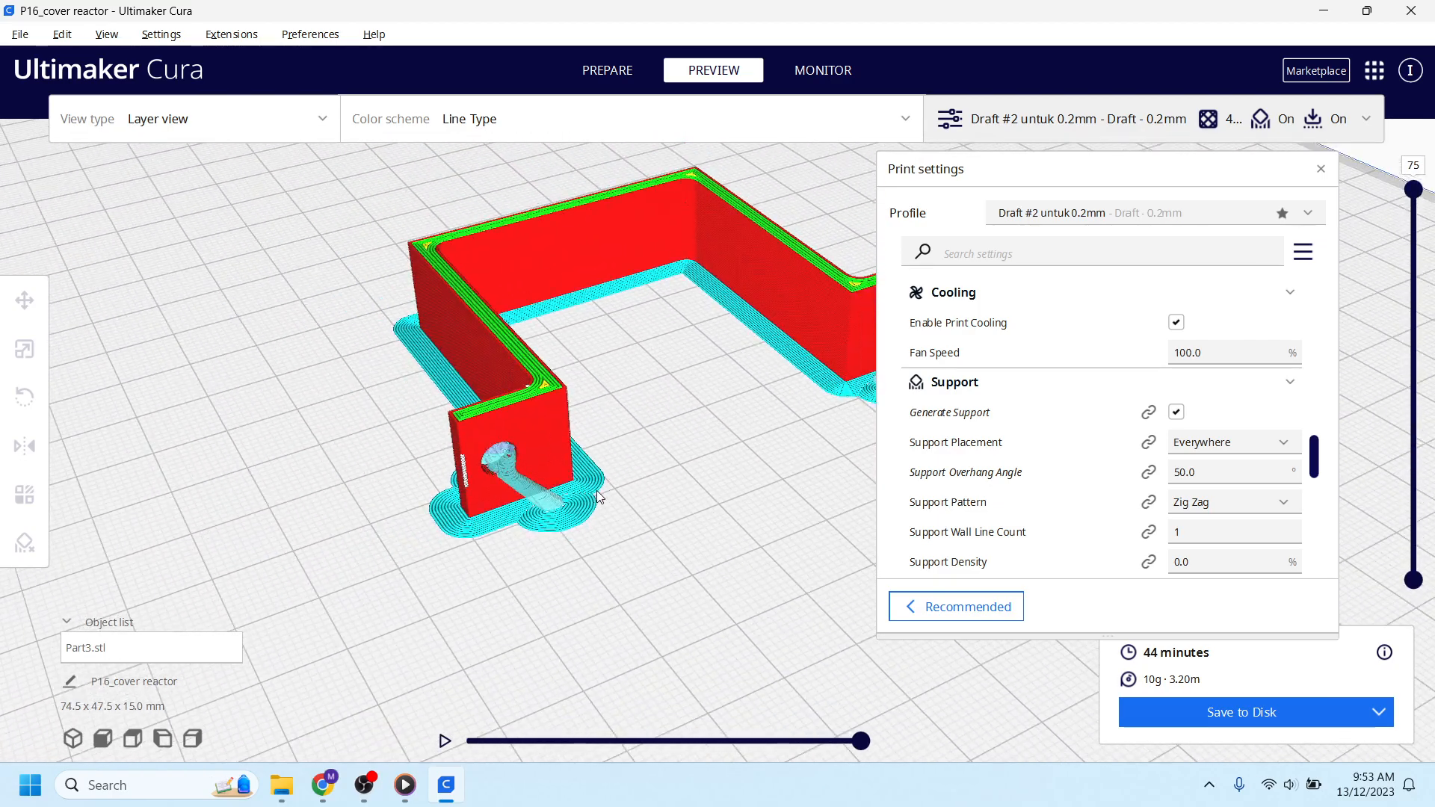
pyautogui.moveTo(667, 476); pyautogui.dragTo(630, 486, button='middle')
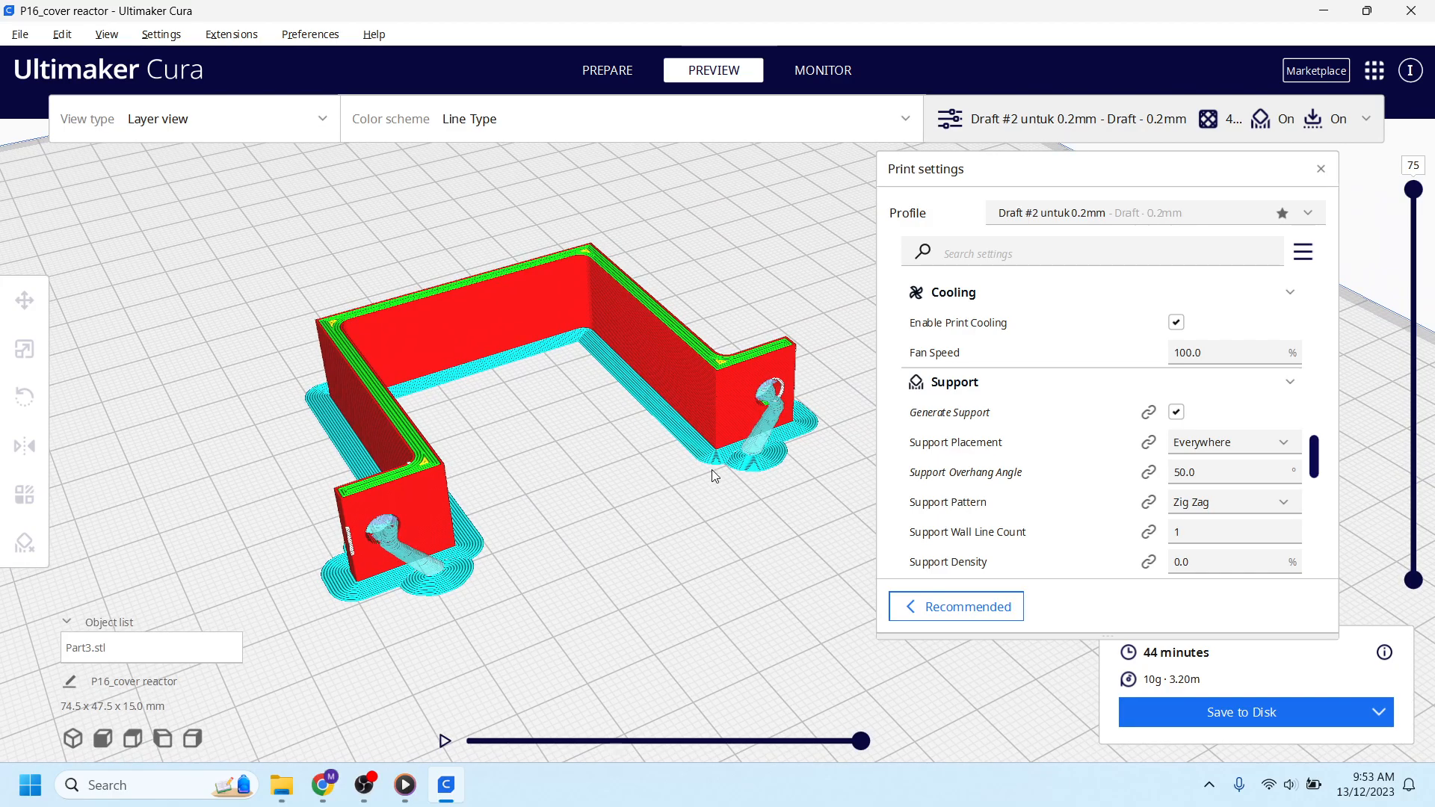
pyautogui.moveTo(651, 487); pyautogui.dragTo(512, 350, button='right')
pyautogui.moveTo(612, 468); pyautogui.dragTo(549, 443, button='right')
# Return to the model preparation stage and add a support blocker over the hole in the bracket's left tab.
pyautogui.click(613, 74)
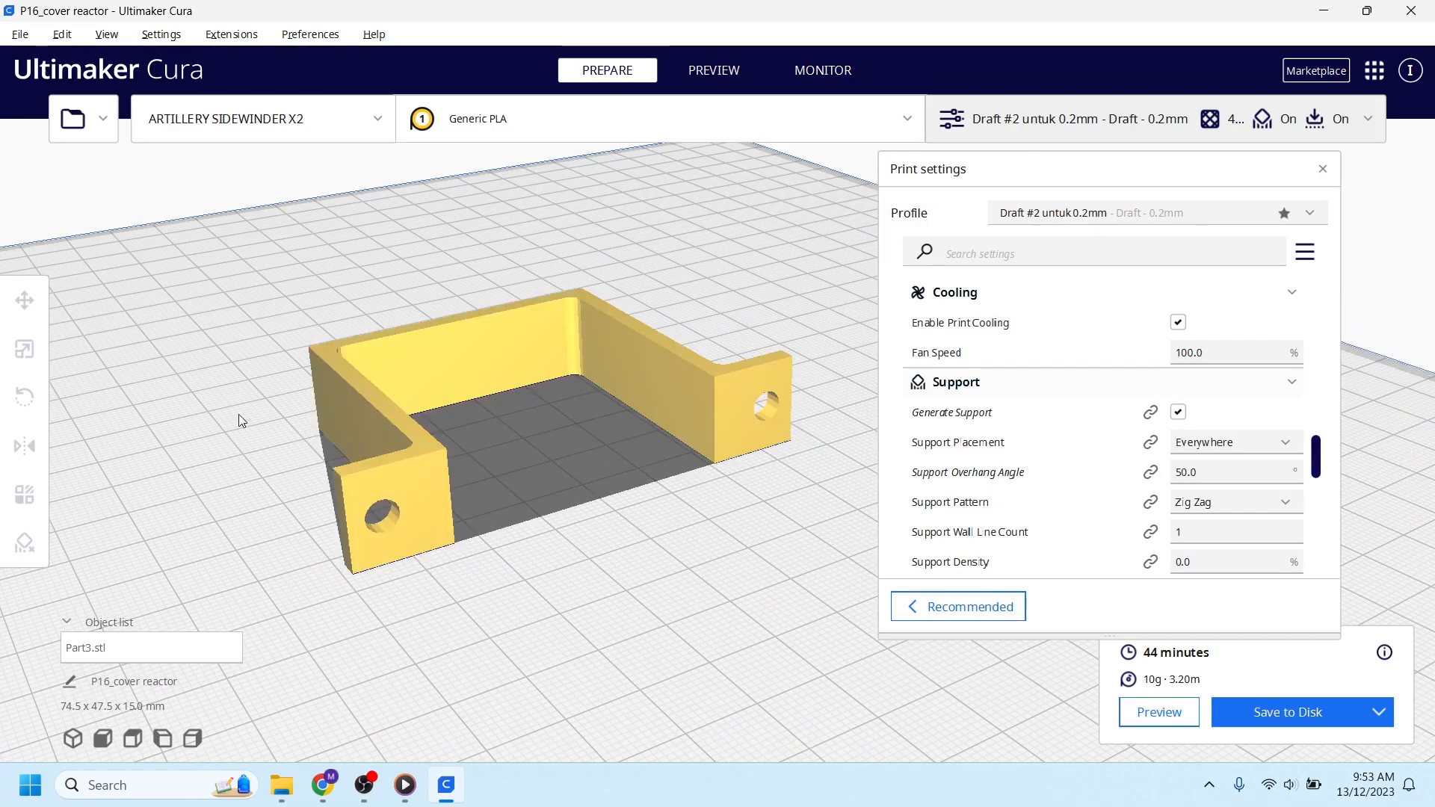
pyautogui.click(379, 361)
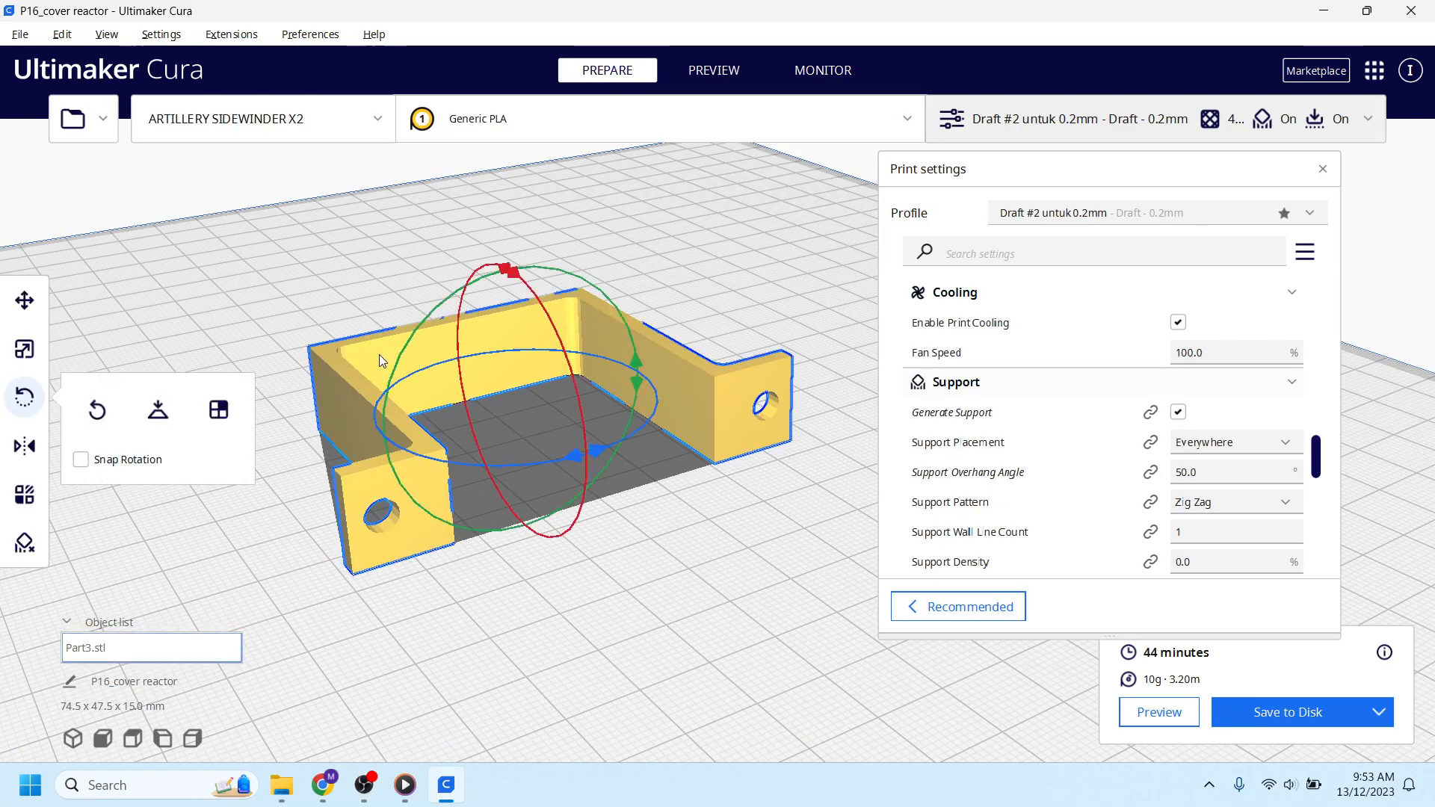
pyautogui.click(22, 544)
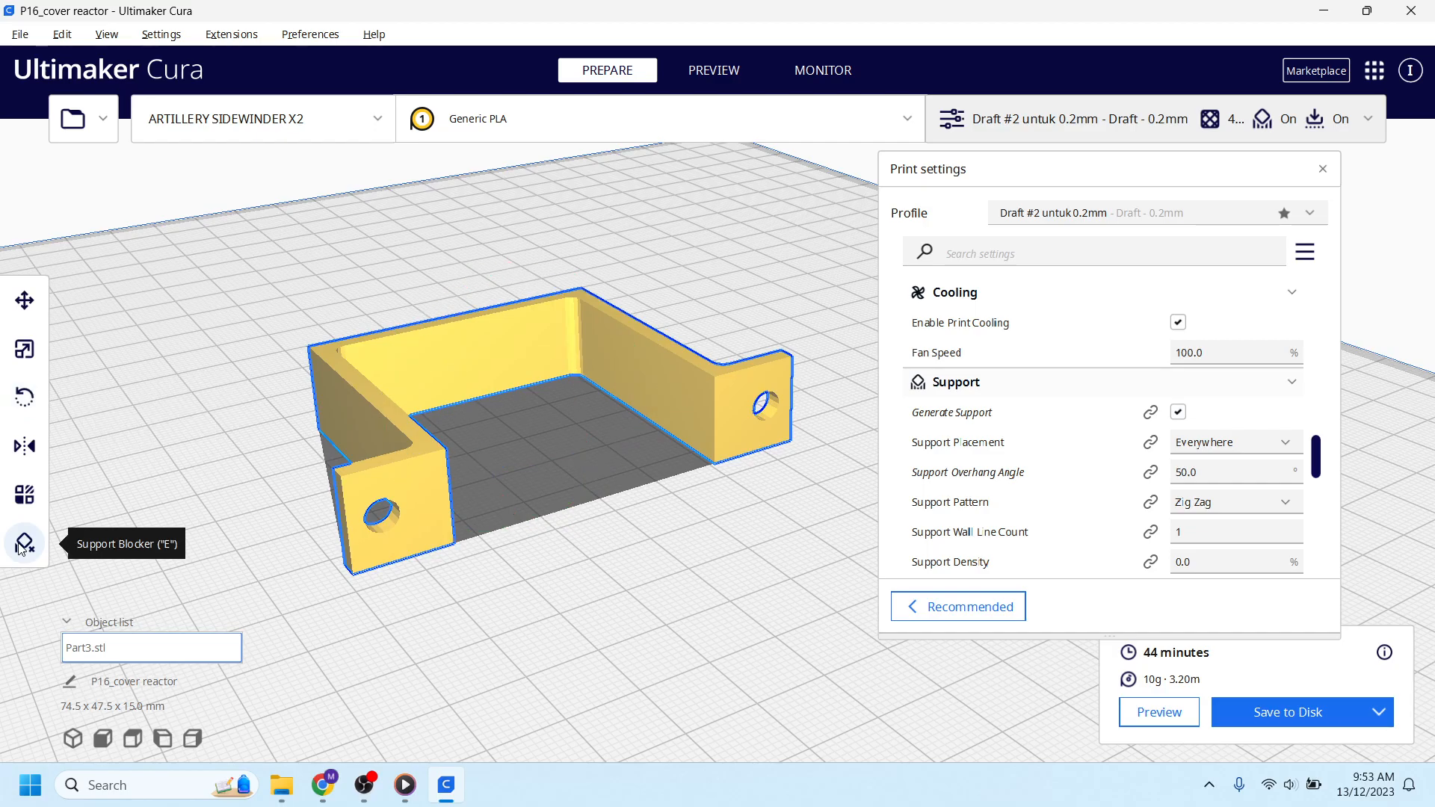
pyautogui.click(393, 522)
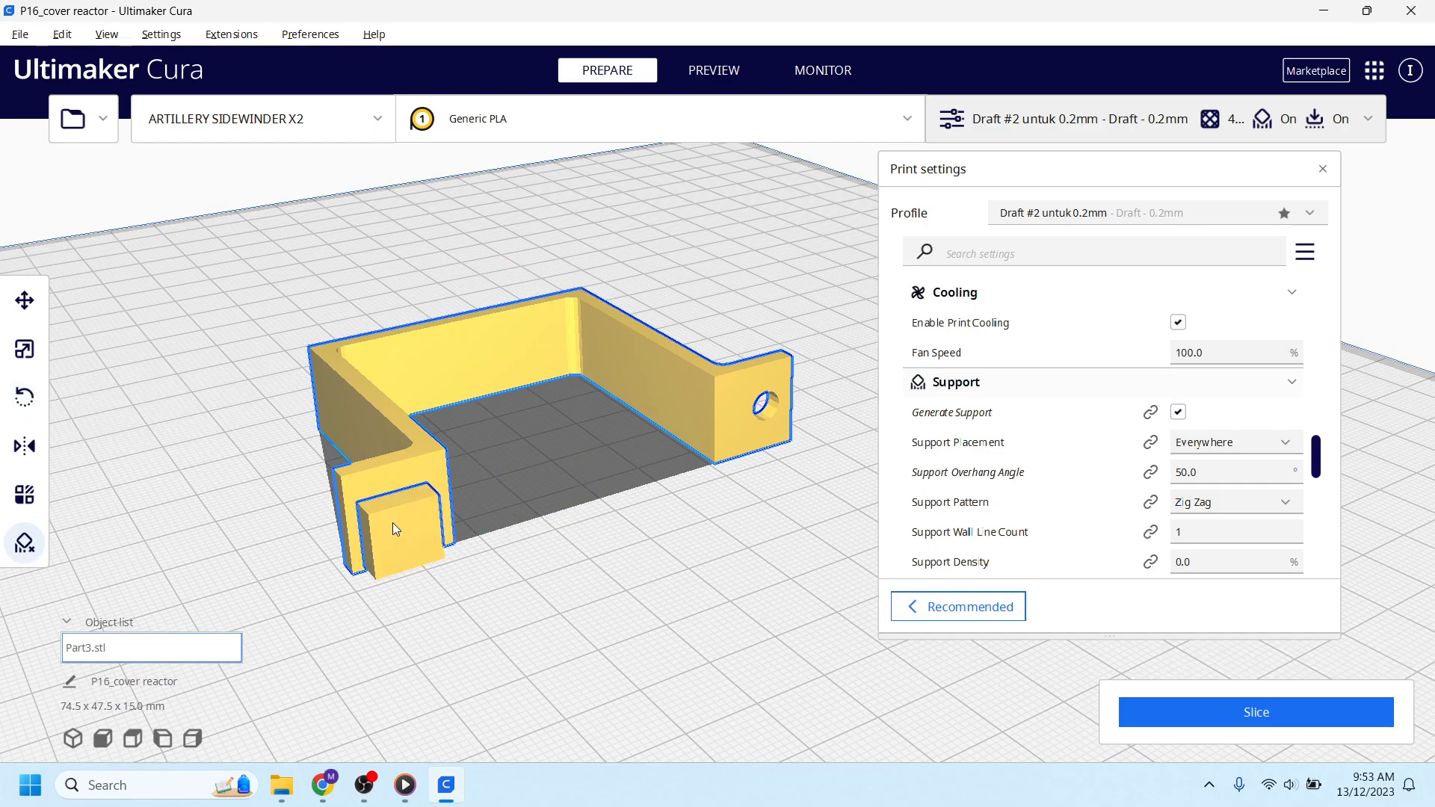
# Move the left tab's support blocker to about X -32.2, Y 35.0, Z 3.3 mm so it covers the hole.
pyautogui.moveTo(423, 544)
pyautogui.mouseDown(button='right')
pyautogui.moveTo(585, 469)
pyautogui.moveTo(503, 484)
pyautogui.mouseUp(button='right')
pyautogui.click(493, 475)
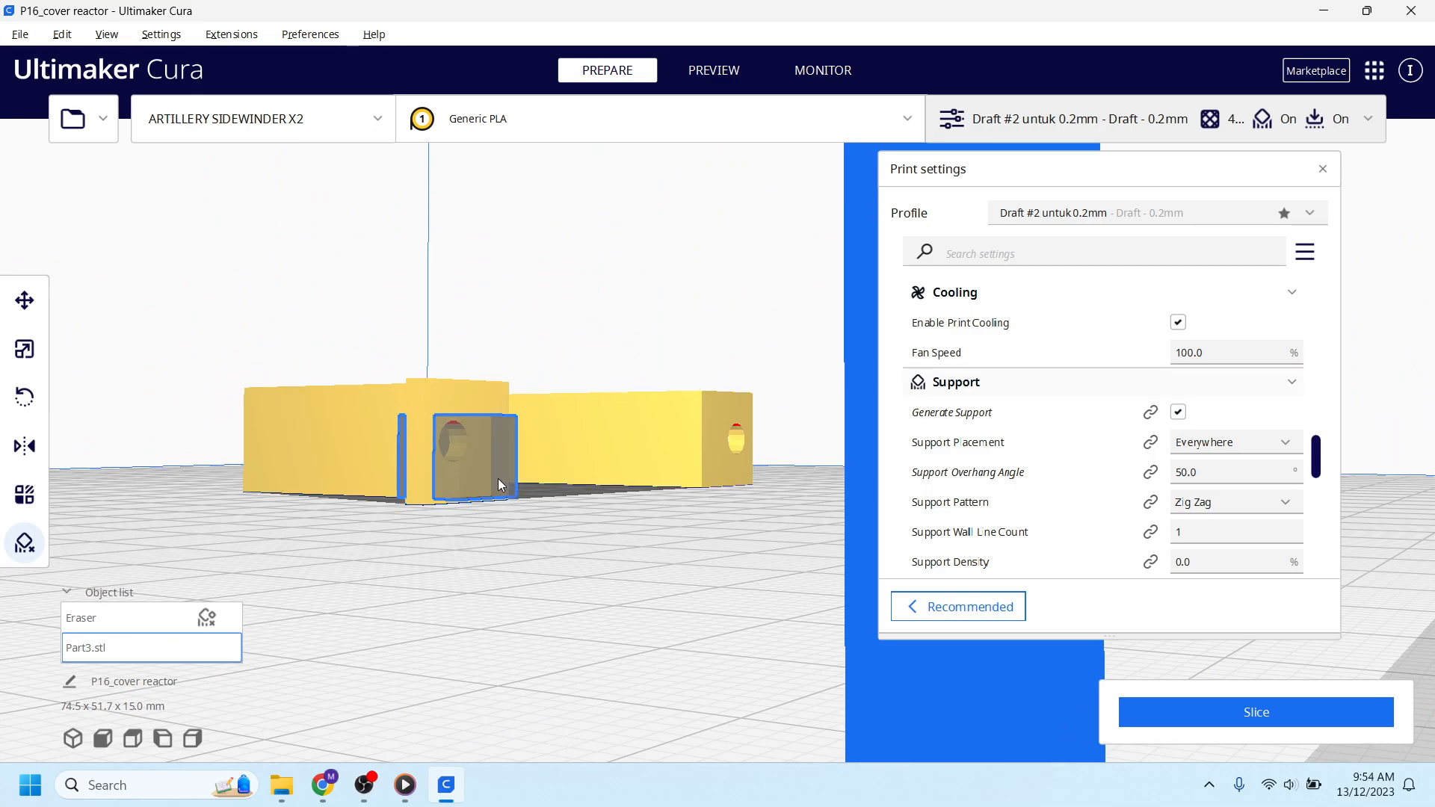
pyautogui.click(24, 301)
pyautogui.moveTo(459, 311); pyautogui.dragTo(471, 309)
pyautogui.moveTo(471, 309)
pyautogui.mouseDown(button='right')
pyautogui.moveTo(580, 427)
pyautogui.moveTo(459, 469)
pyautogui.moveTo(477, 462)
pyautogui.mouseUp(button='right')
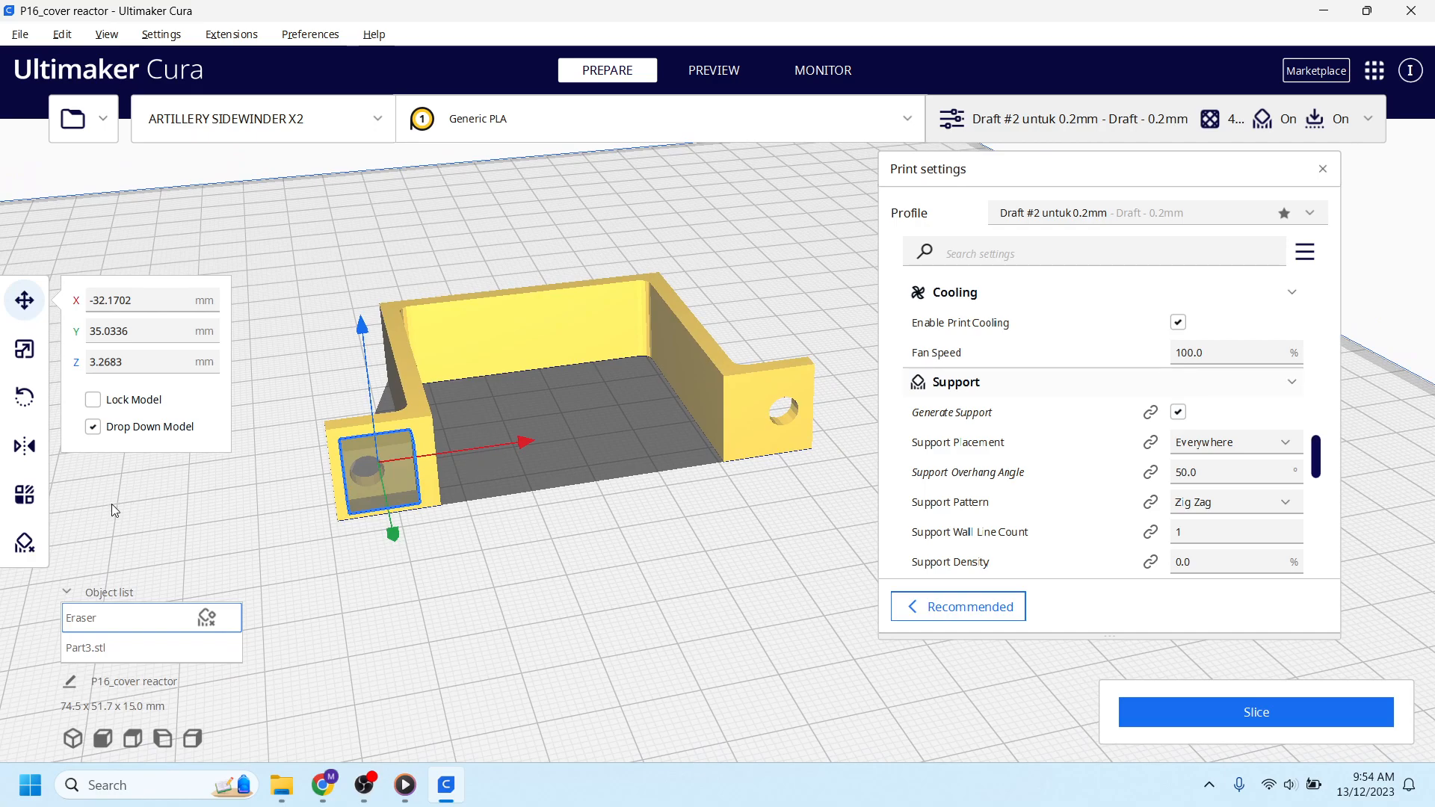
# Add a second support blocker on the bracket's right tab, near its hole.
pyautogui.click(751, 470)
pyautogui.click(756, 426)
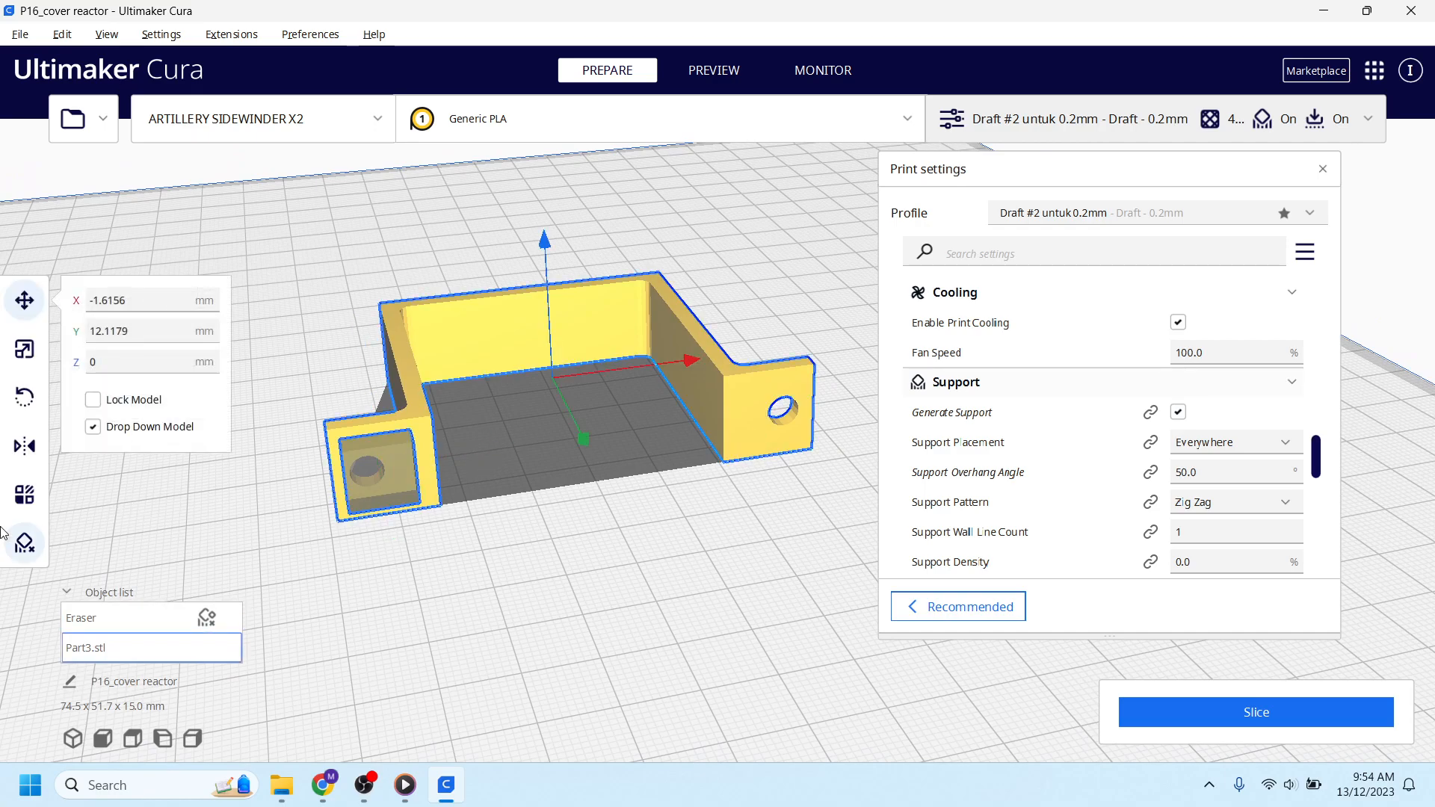
pyautogui.click(33, 541)
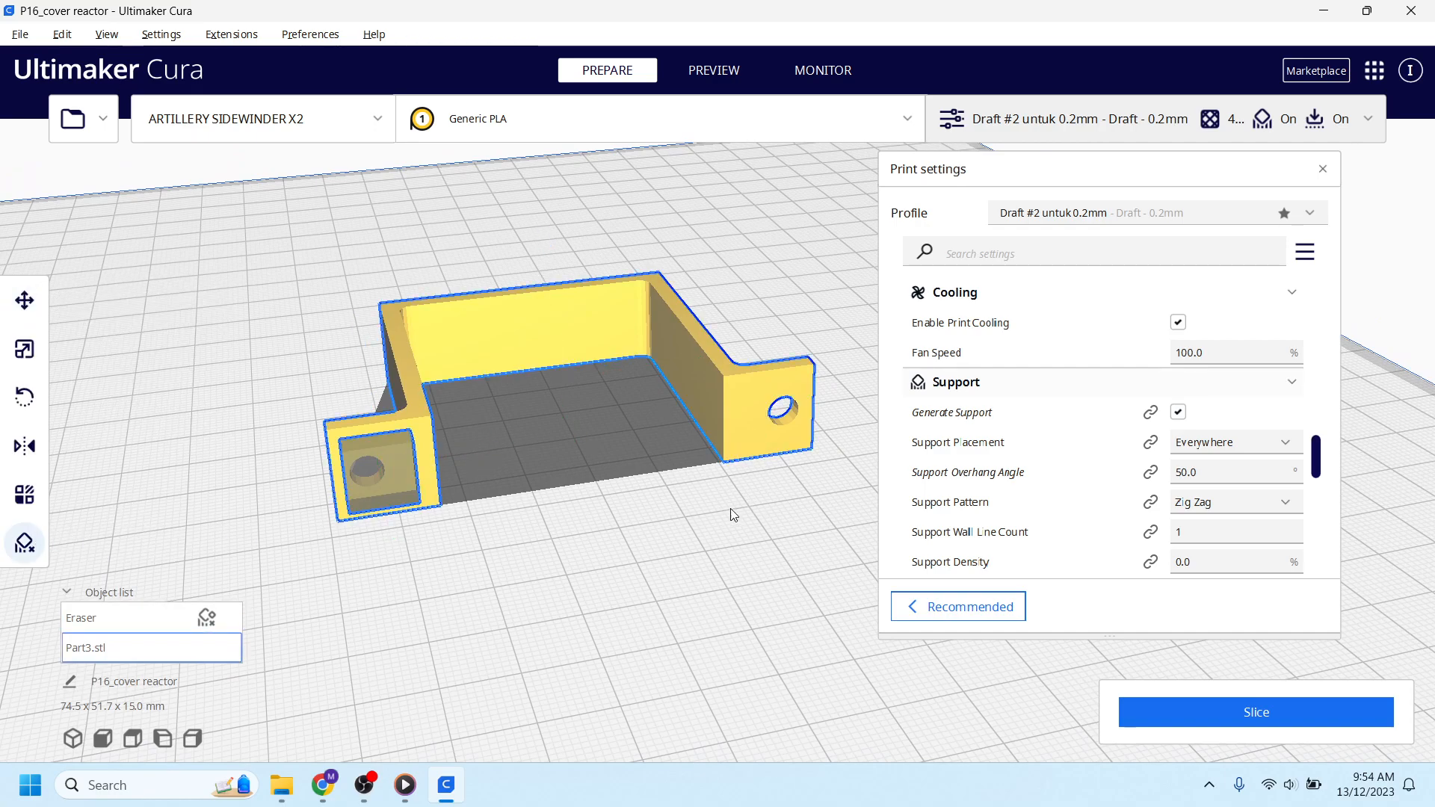
pyautogui.click(752, 420)
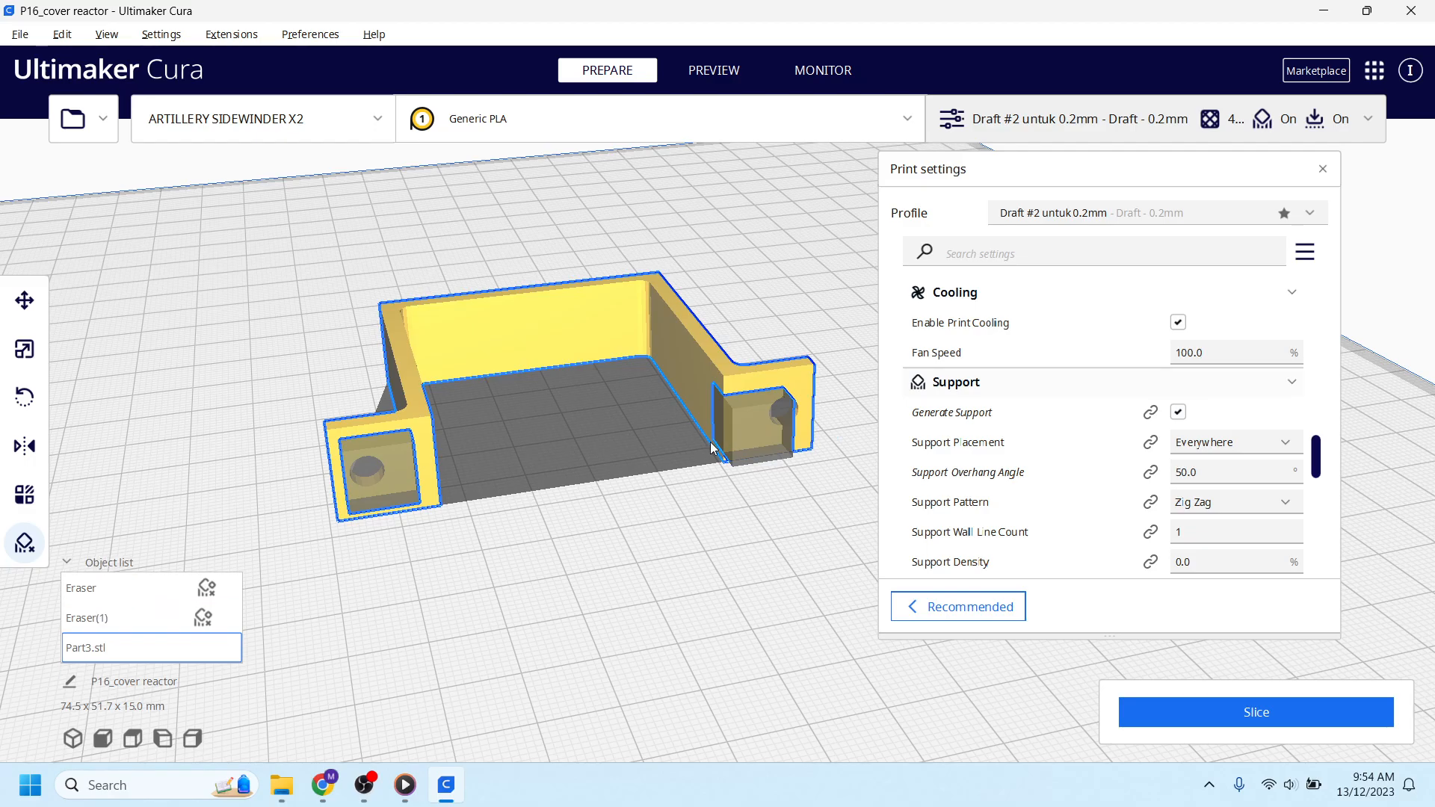
# Move the second support blocker to about X 30.4, Y 35.8, Z 3.0 mm so it covers the right tab's hole.
pyautogui.click(23, 302)
pyautogui.click(755, 437)
pyautogui.moveTo(577, 437)
pyautogui.mouseDown(button='right')
pyautogui.moveTo(451, 493)
pyautogui.moveTo(504, 497)
pyautogui.mouseUp(button='right')
pyautogui.moveTo(715, 512); pyautogui.dragTo(372, 514, button='middle')
pyautogui.moveTo(613, 447); pyautogui.dragTo(646, 450)
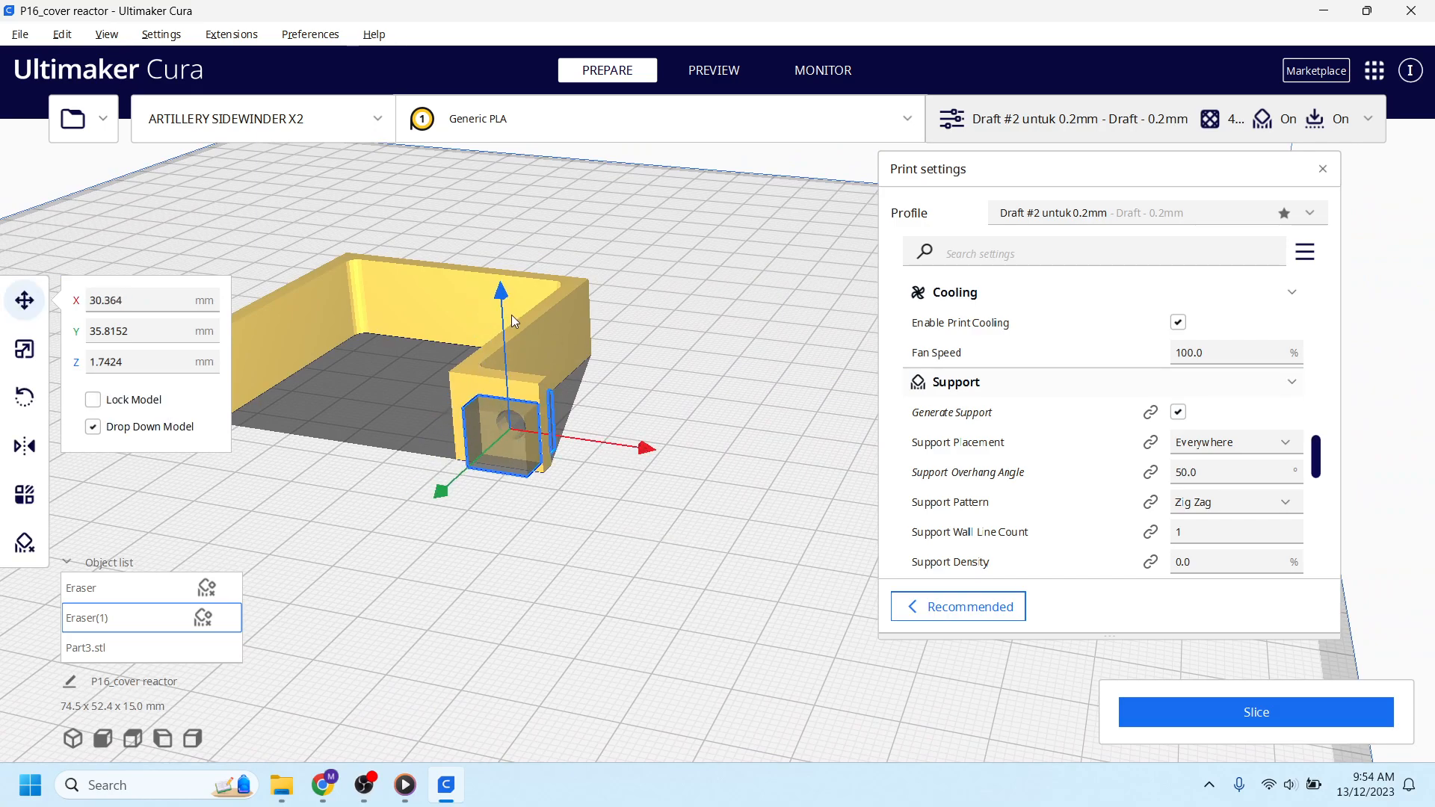
pyautogui.moveTo(501, 287); pyautogui.dragTo(501, 279)
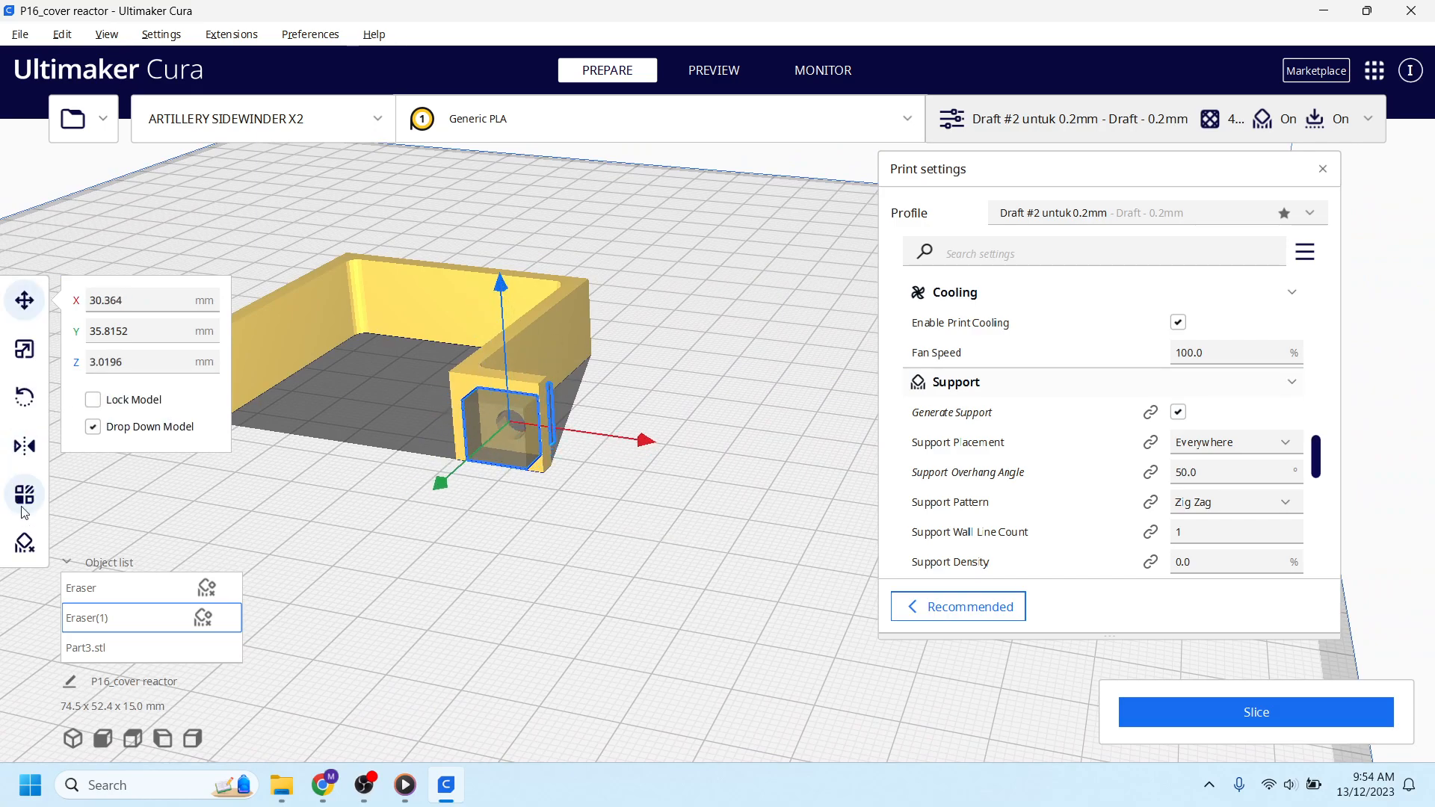
# Scale the second support blocker down so that it fits more closely around the right tab's hole.
pyautogui.click(25, 349)
pyautogui.moveTo(639, 446); pyautogui.dragTo(491, 423)
pyautogui.moveTo(443, 482); pyautogui.dragTo(532, 435)
pyautogui.moveTo(627, 439)
pyautogui.mouseDown()
pyautogui.moveTo(717, 463)
pyautogui.moveTo(673, 485)
pyautogui.moveTo(683, 522)
pyautogui.moveTo(564, 482)
pyautogui.mouseUp()
pyautogui.click(627, 598)
pyautogui.moveTo(626, 598)
pyautogui.mouseDown(button='right')
pyautogui.moveTo(705, 517)
pyautogui.moveTo(622, 562)
pyautogui.moveTo(516, 567)
pyautogui.moveTo(631, 580)
pyautogui.moveTo(934, 666)
pyautogui.mouseUp(button='right')
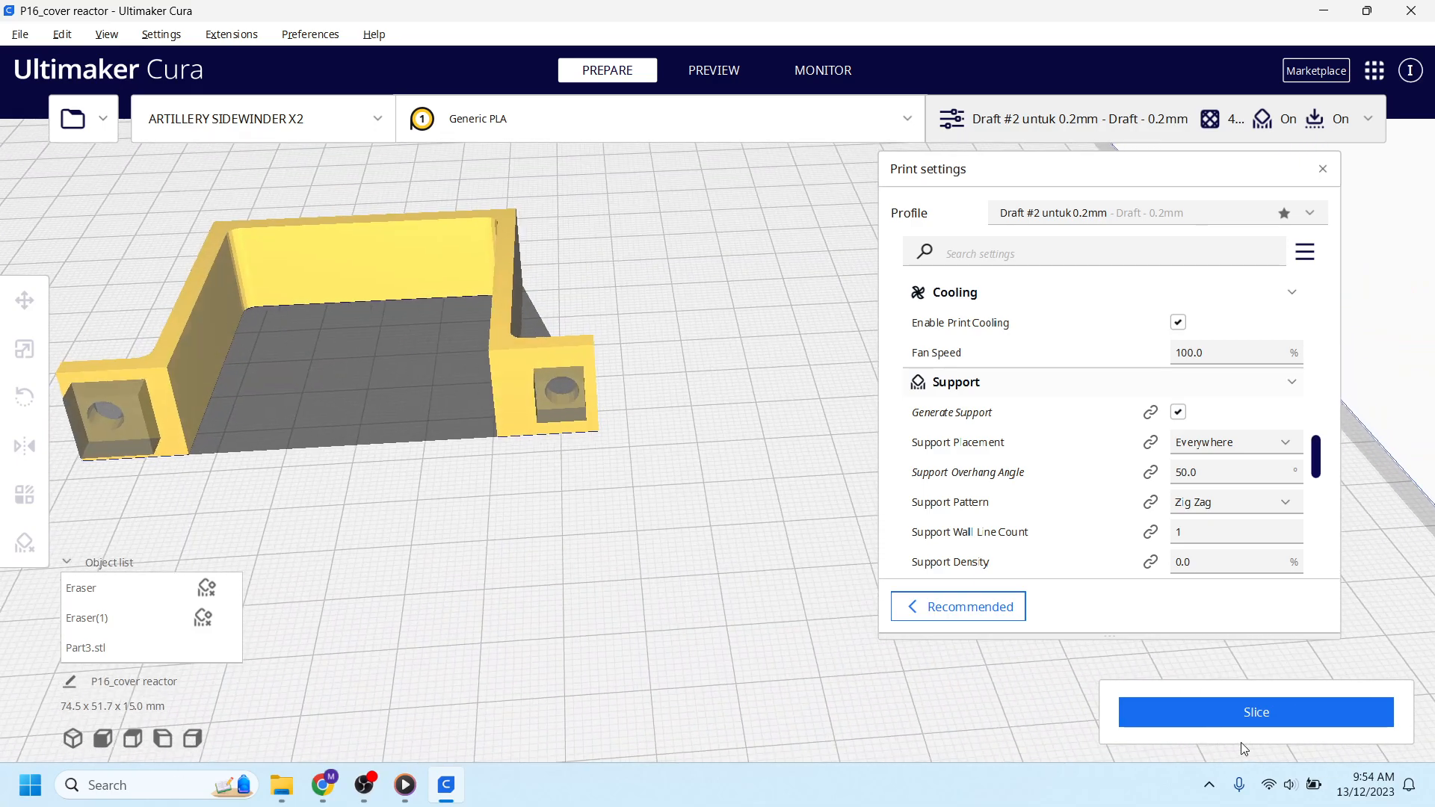
# Slice the bracket with both support blockers in place and examine the two tab holes in the layer preview.
pyautogui.click(1207, 717)
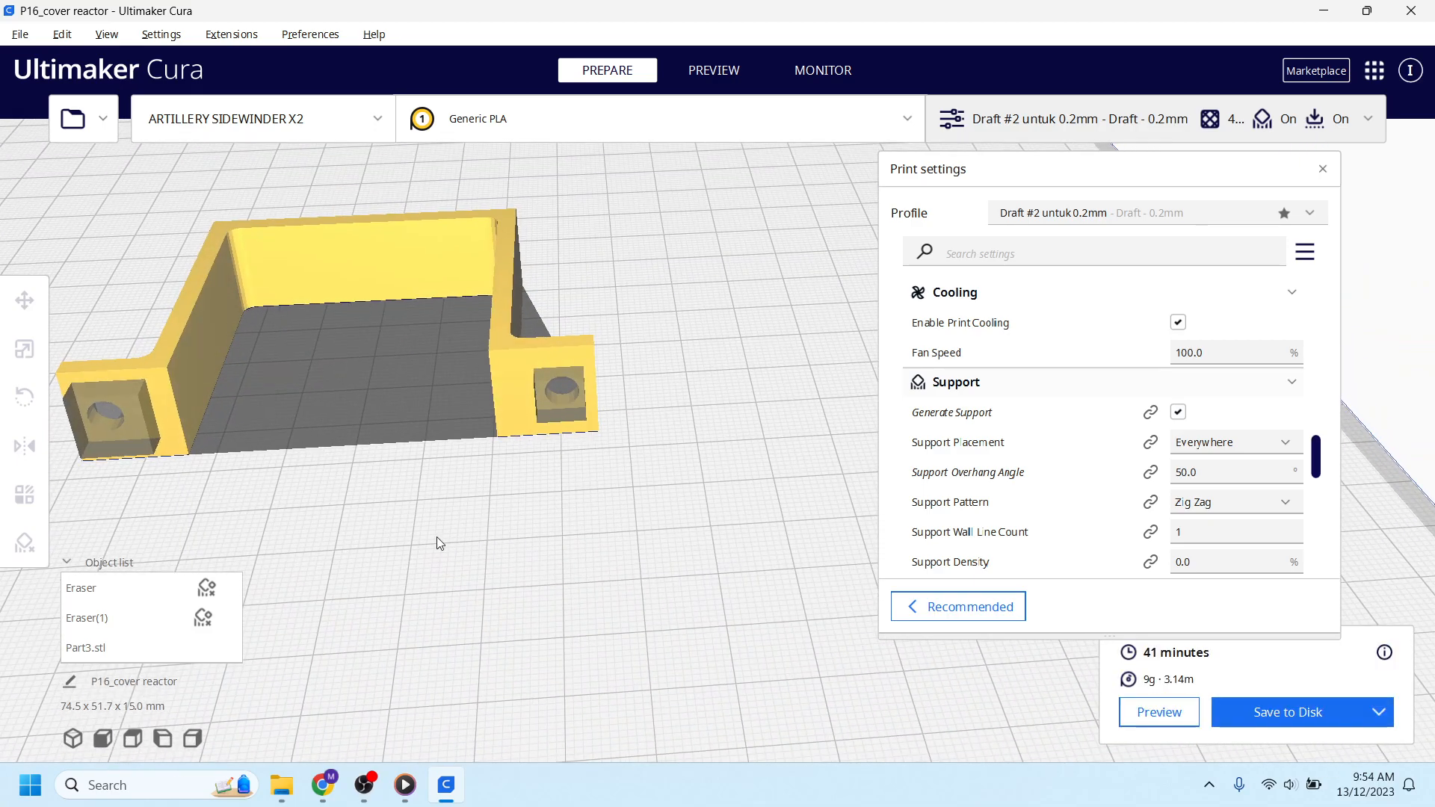
pyautogui.click(1148, 711)
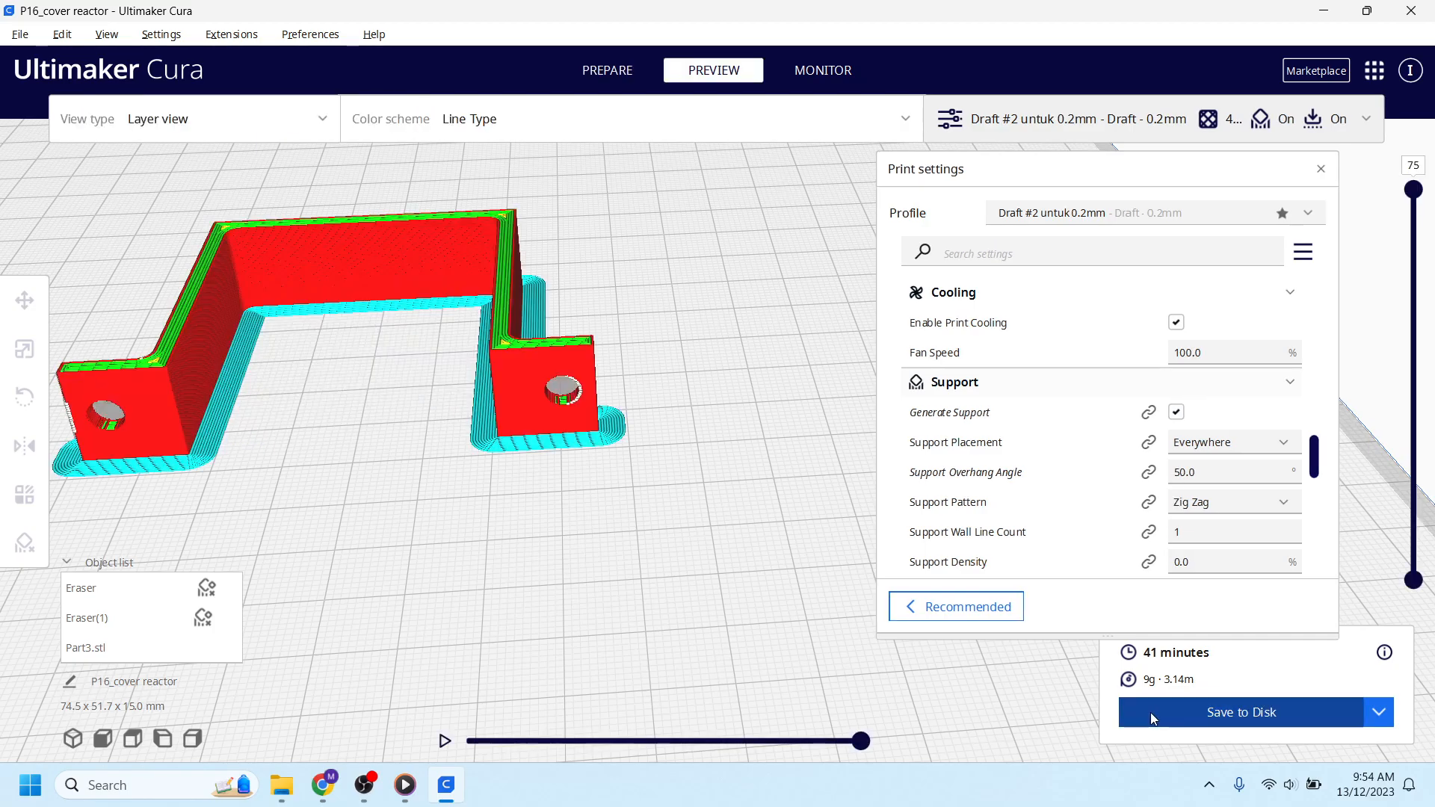
pyautogui.click(607, 70)
pyautogui.click(714, 72)
pyautogui.moveTo(599, 375); pyautogui.dragTo(568, 284, button='right')
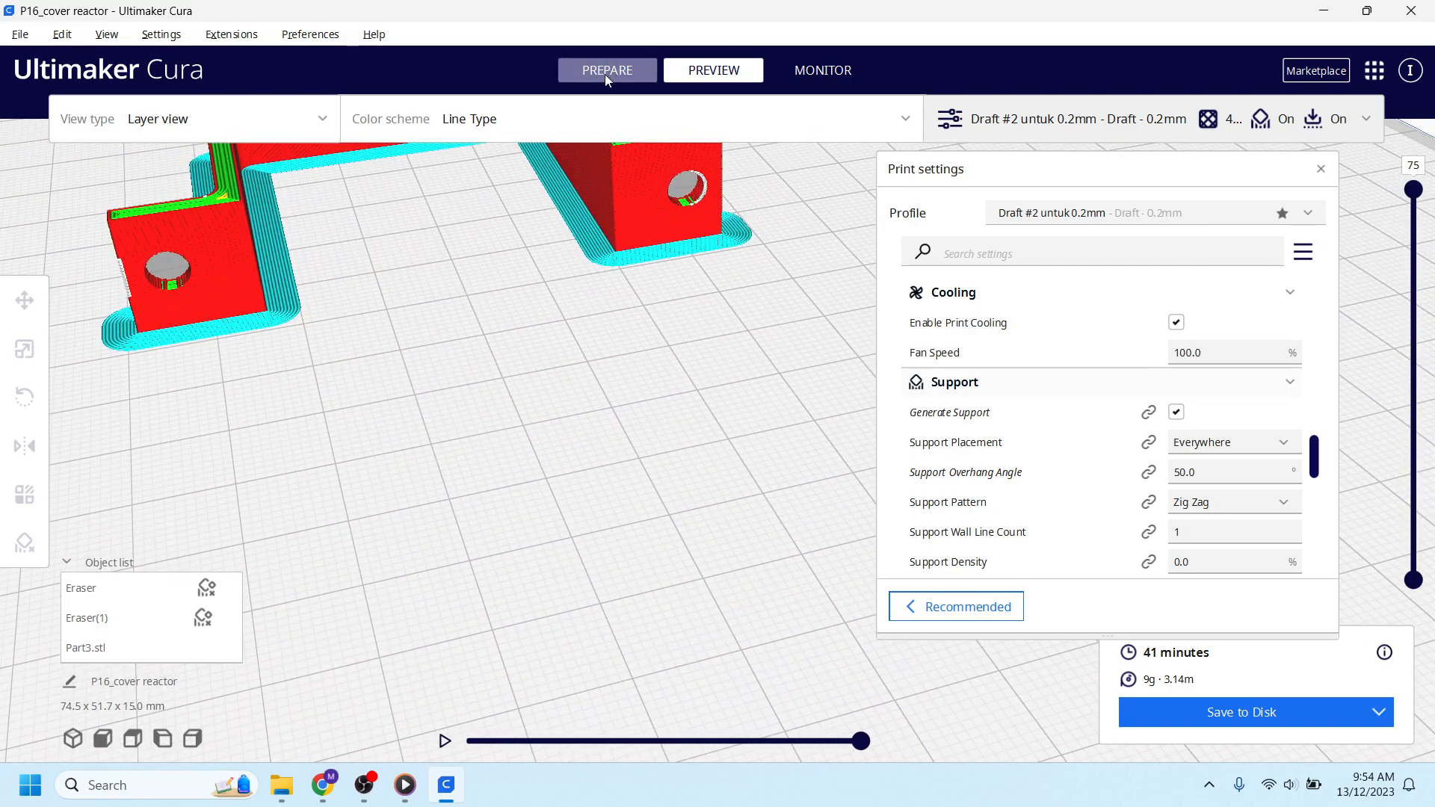
# Inspect the support blockers from below and the front in the preparation stage, and compare them with the sliced preview.
pyautogui.moveTo(496, 393); pyautogui.dragTo(297, 324, button='right')
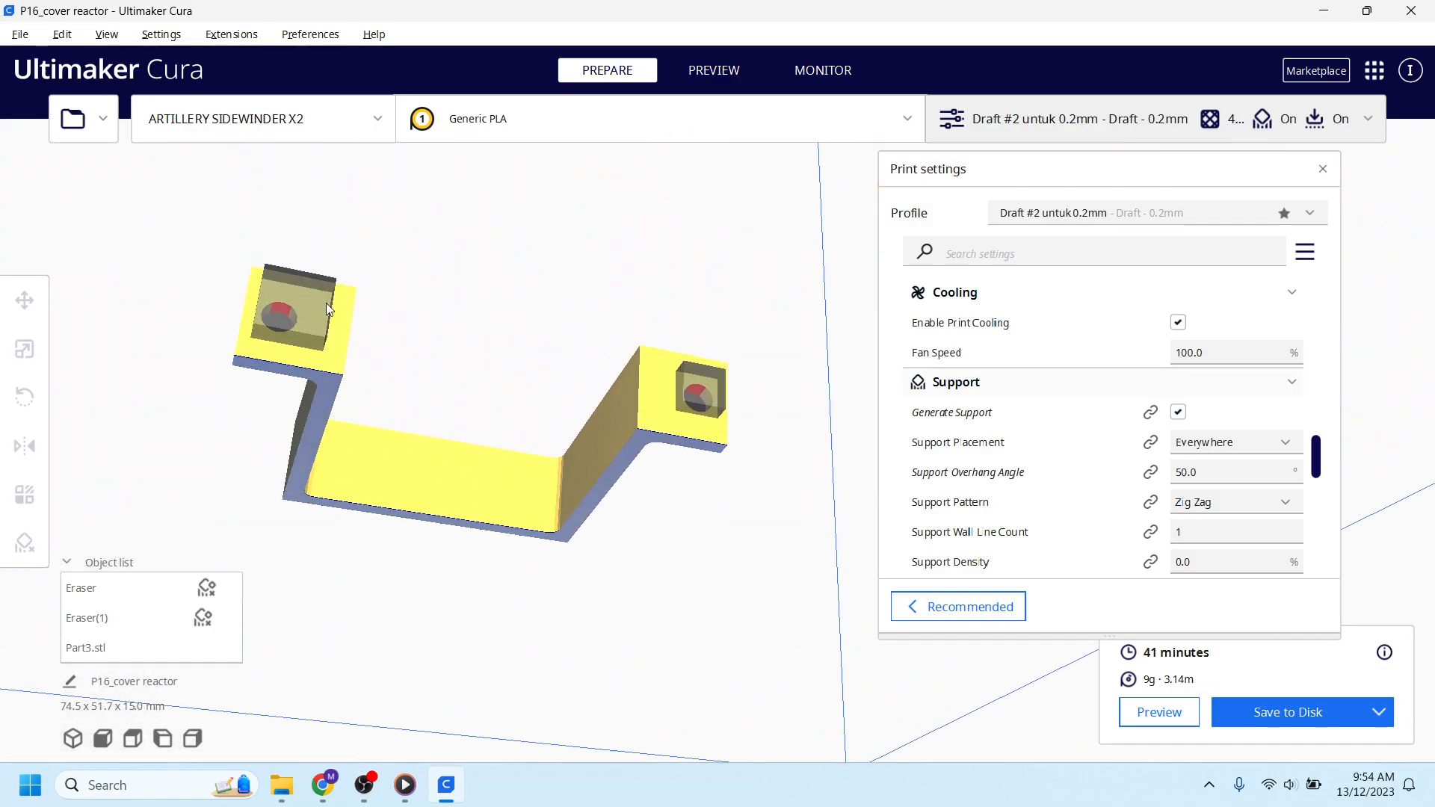
pyautogui.moveTo(543, 328); pyautogui.dragTo(559, 373, button='right')
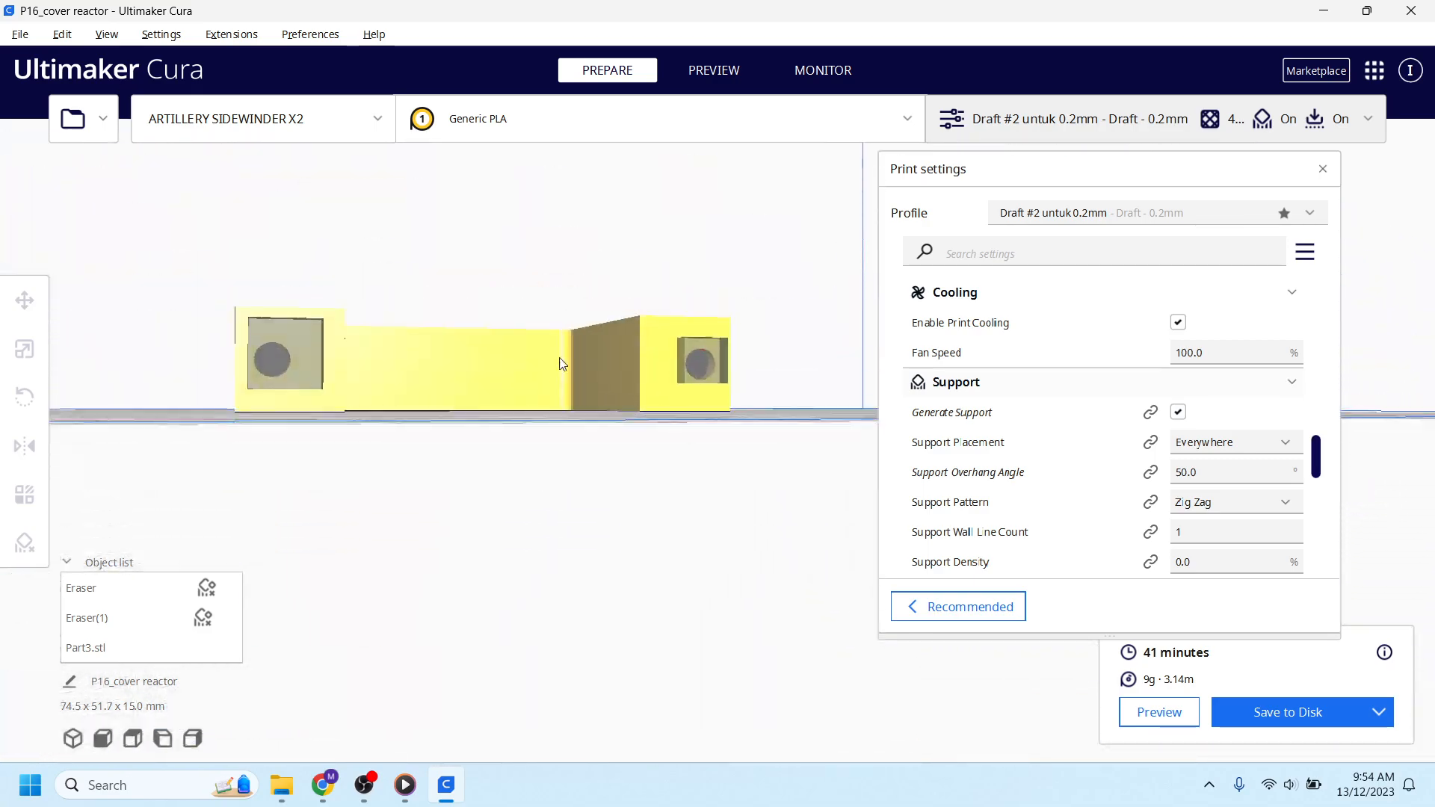
pyautogui.click(713, 70)
pyautogui.moveTo(711, 241); pyautogui.dragTo(900, 535, button='right')
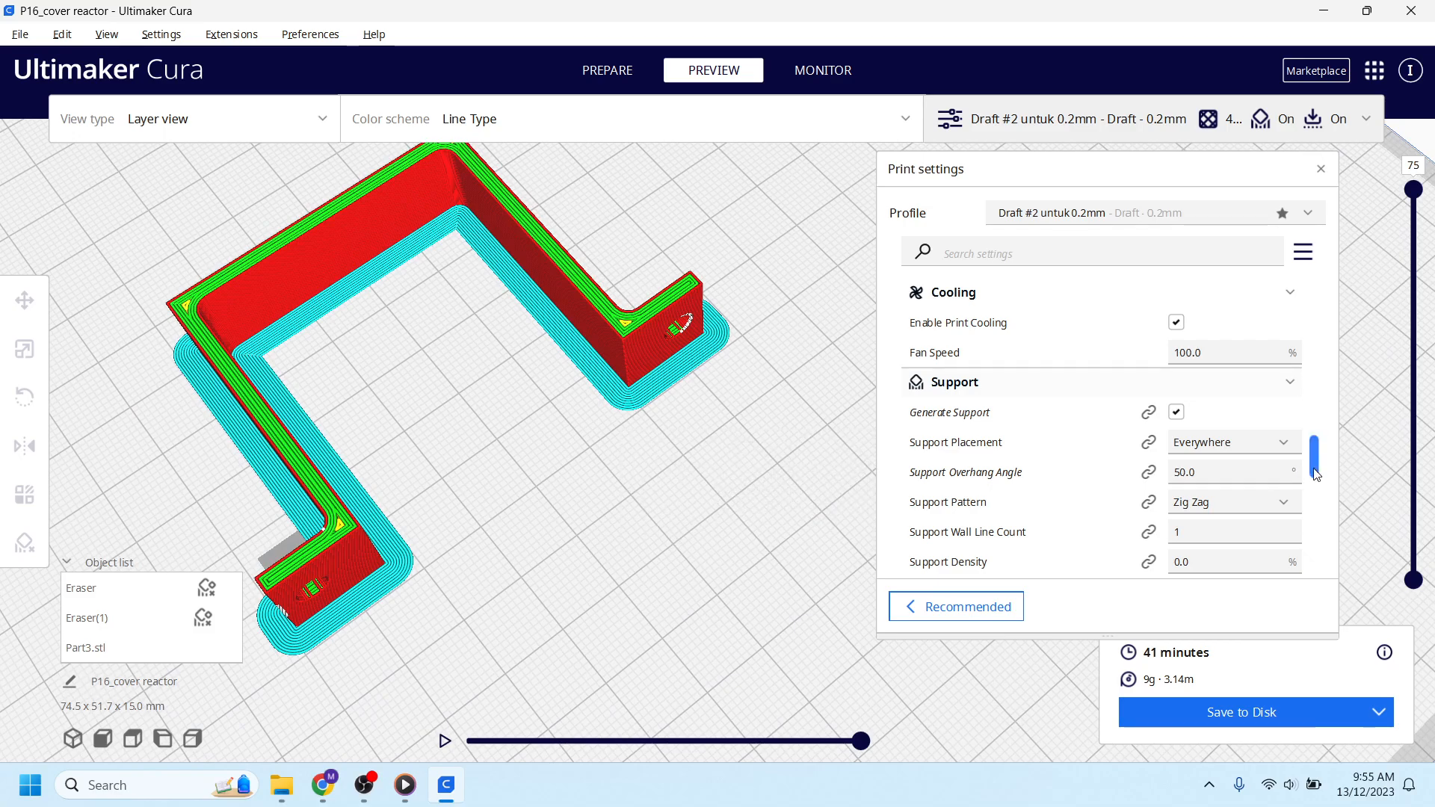
# Set the Build Plate Adhesion Type to Skirt, slice again and examine the outline around the bracket.
pyautogui.moveTo(1316, 475); pyautogui.dragTo(1321, 577)
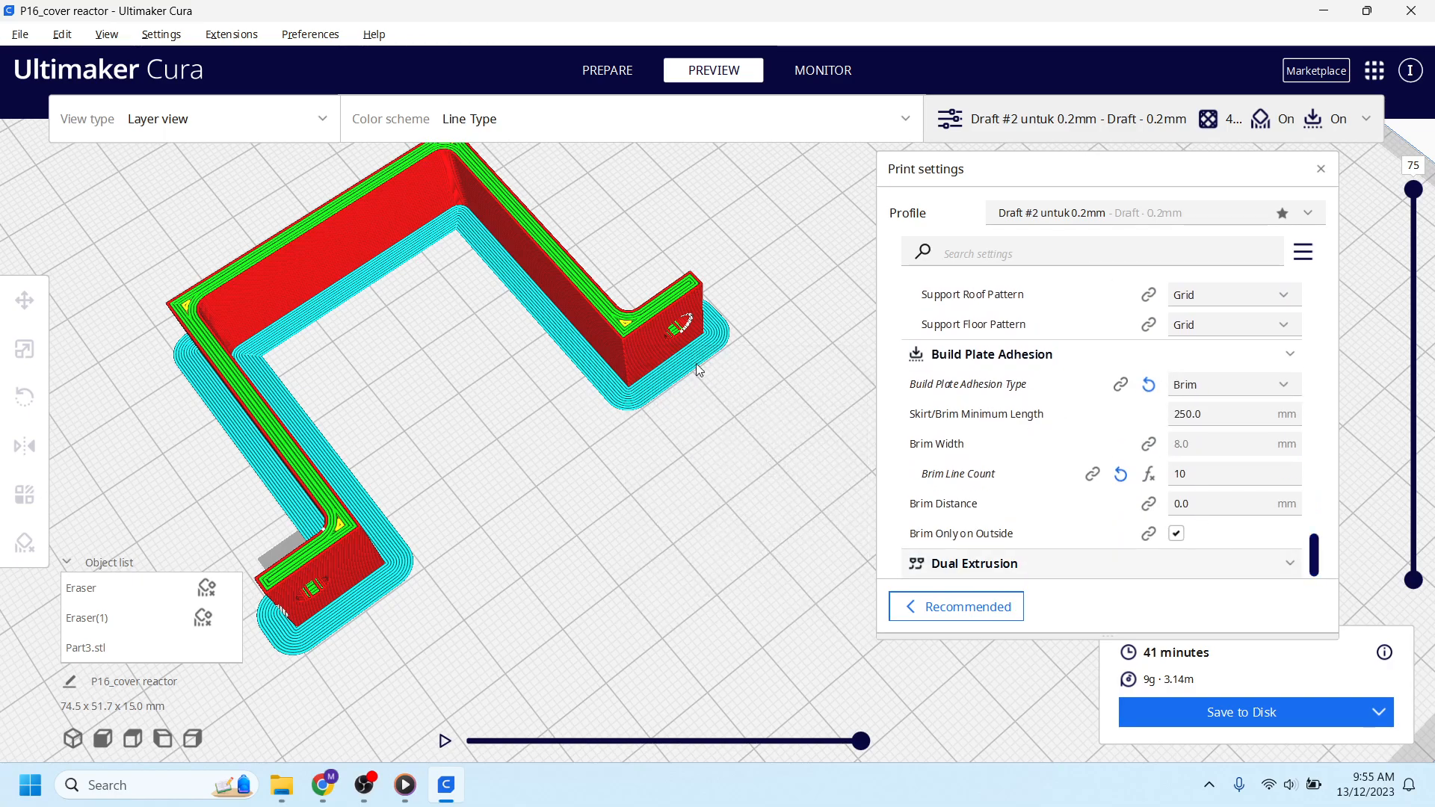
pyautogui.click(1252, 385)
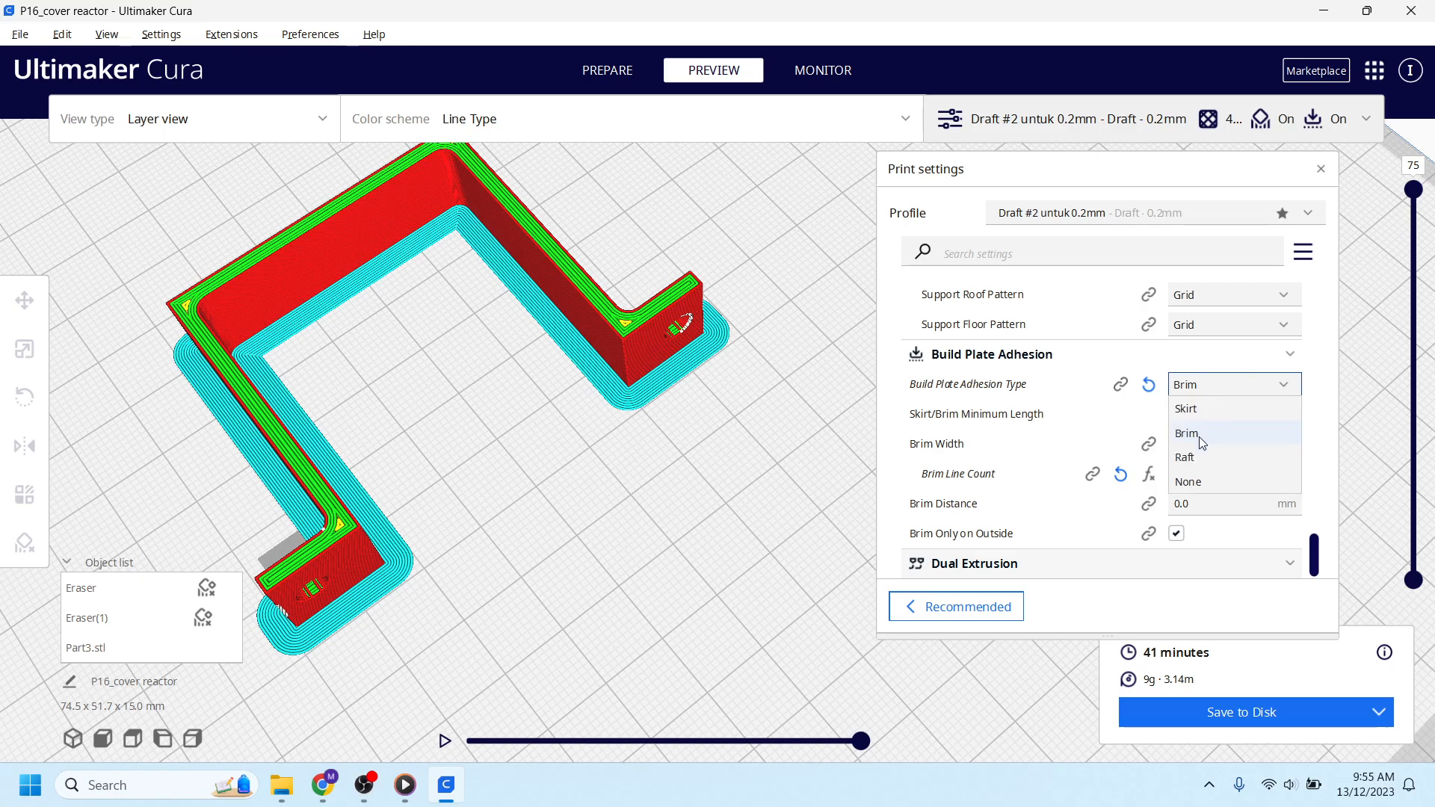
pyautogui.click(1200, 413)
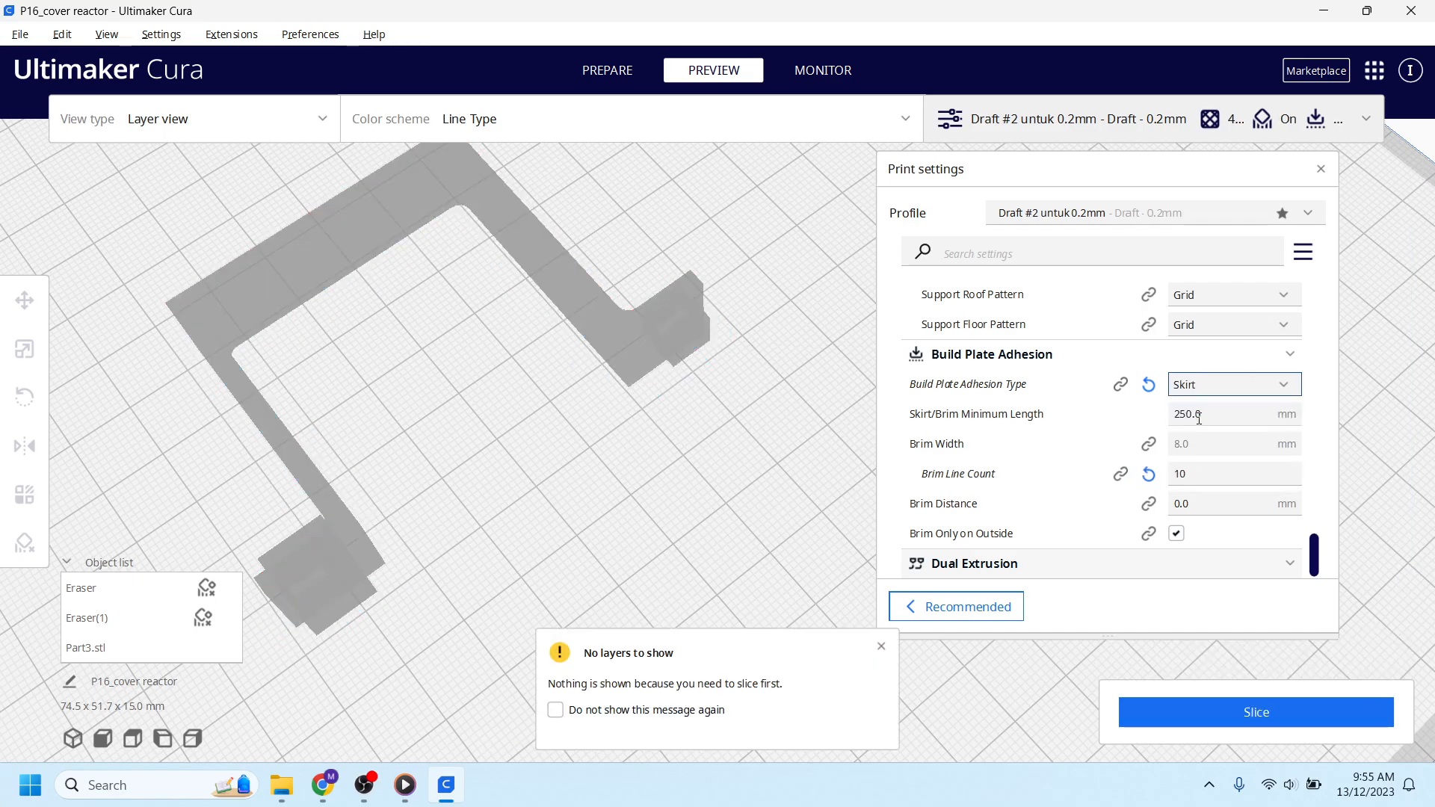
pyautogui.click(1304, 724)
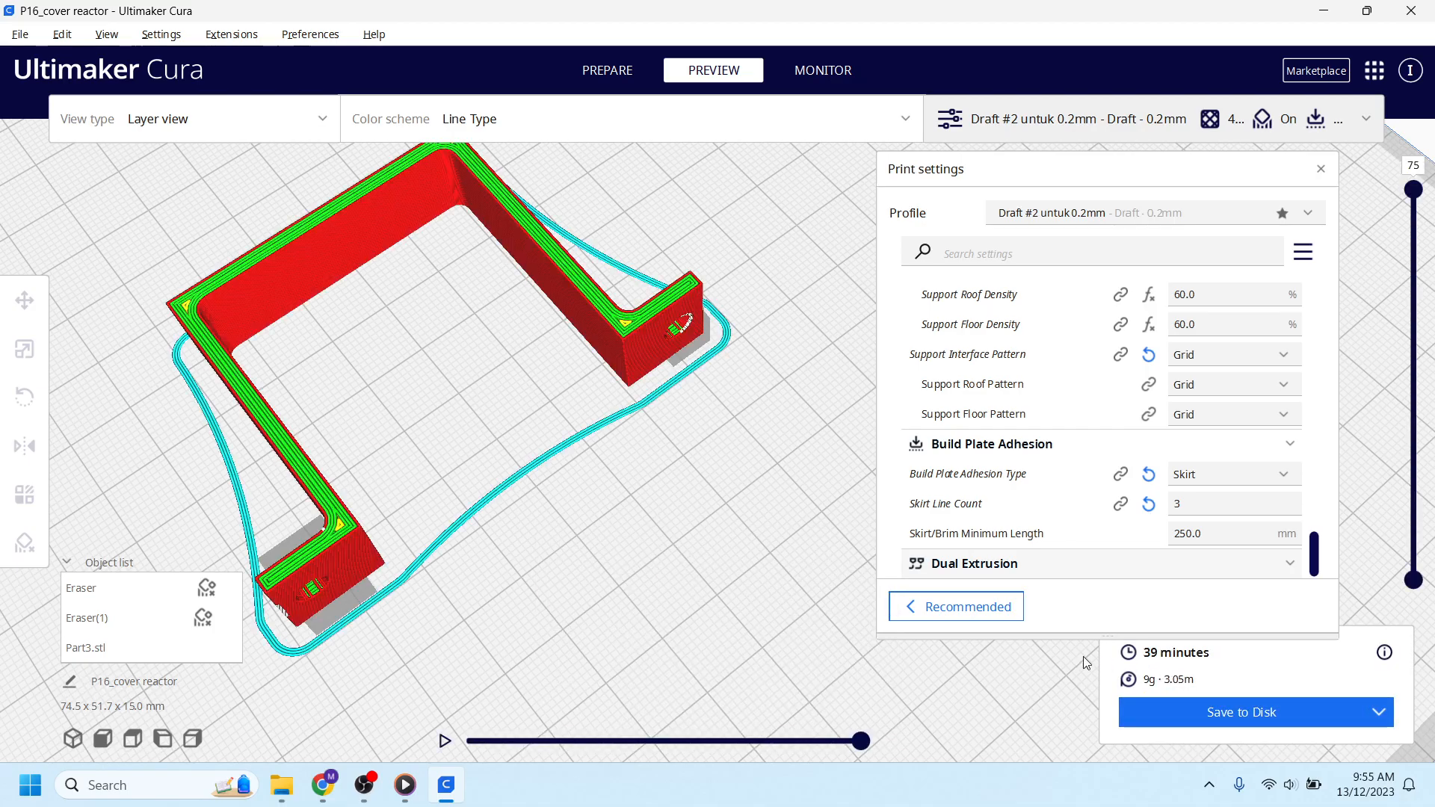
pyautogui.scroll(4, 601, 510)
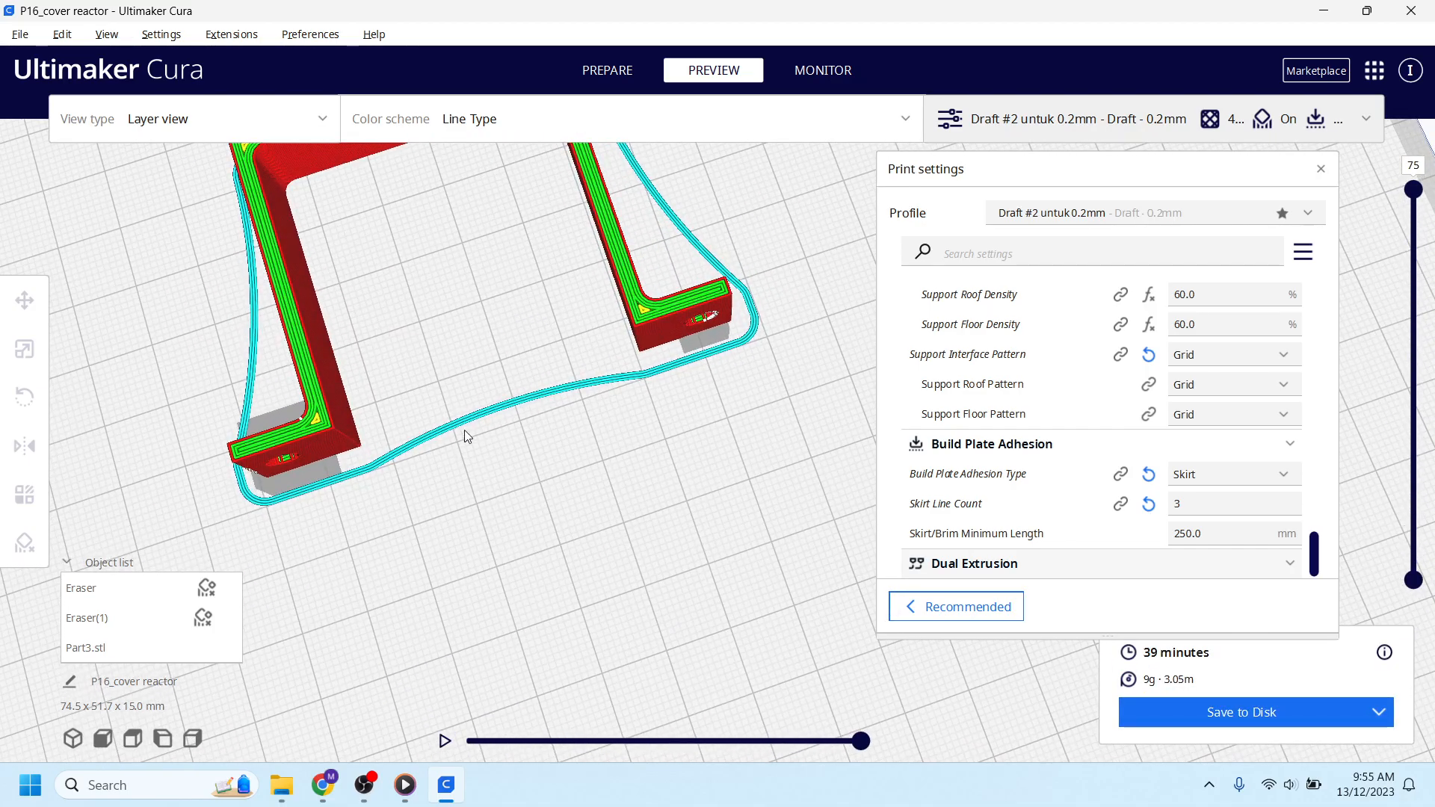
pyautogui.moveTo(604, 453); pyautogui.dragTo(671, 488, button='right')
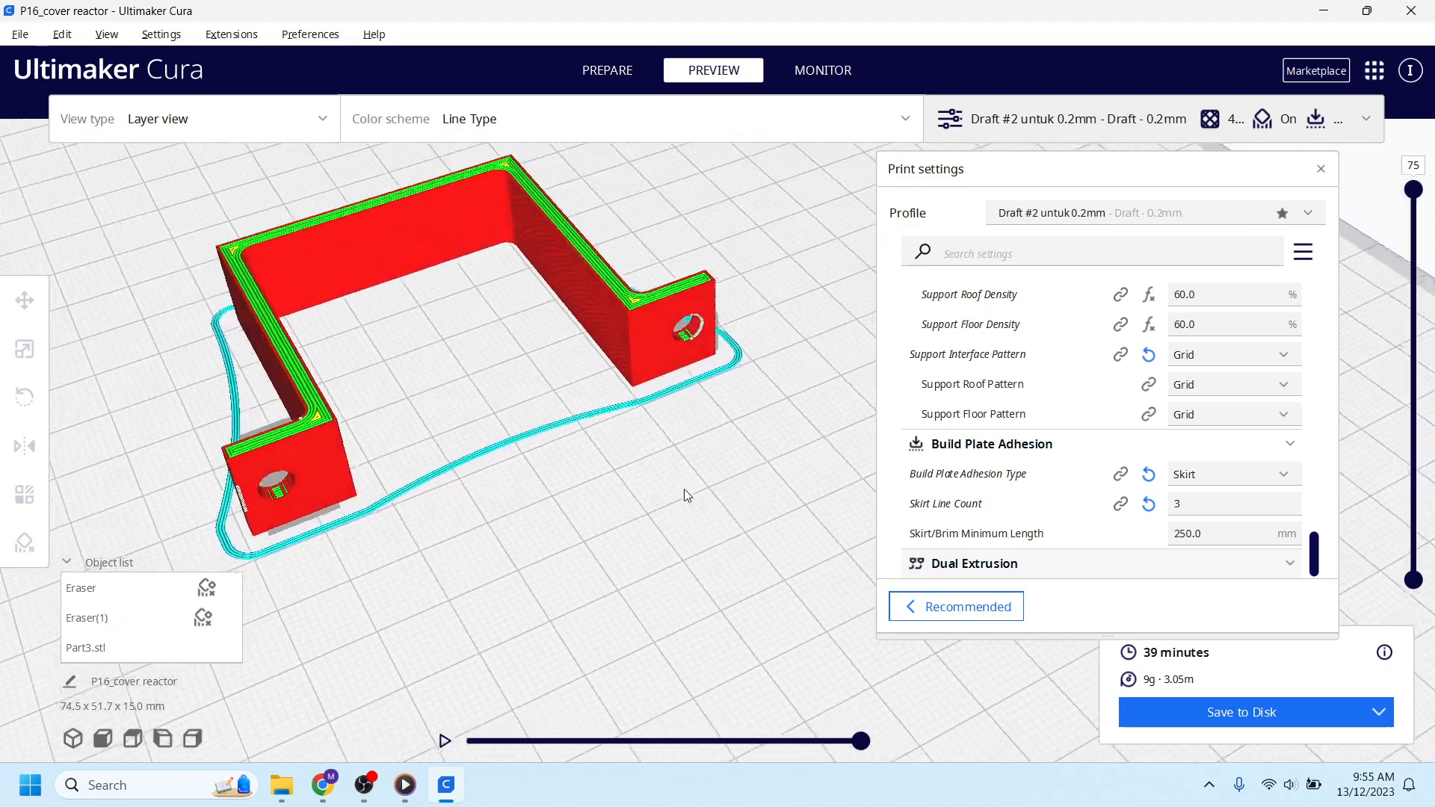
pyautogui.moveTo(754, 526)
pyautogui.mouseDown(button='right')
pyautogui.moveTo(743, 508)
pyautogui.moveTo(754, 516)
pyautogui.mouseUp(button='right')
# Set the Build Plate Adhesion Type to Brim, reslice the bracket and examine the brim around its base.
pyautogui.click(1212, 474)
pyautogui.click(1189, 524)
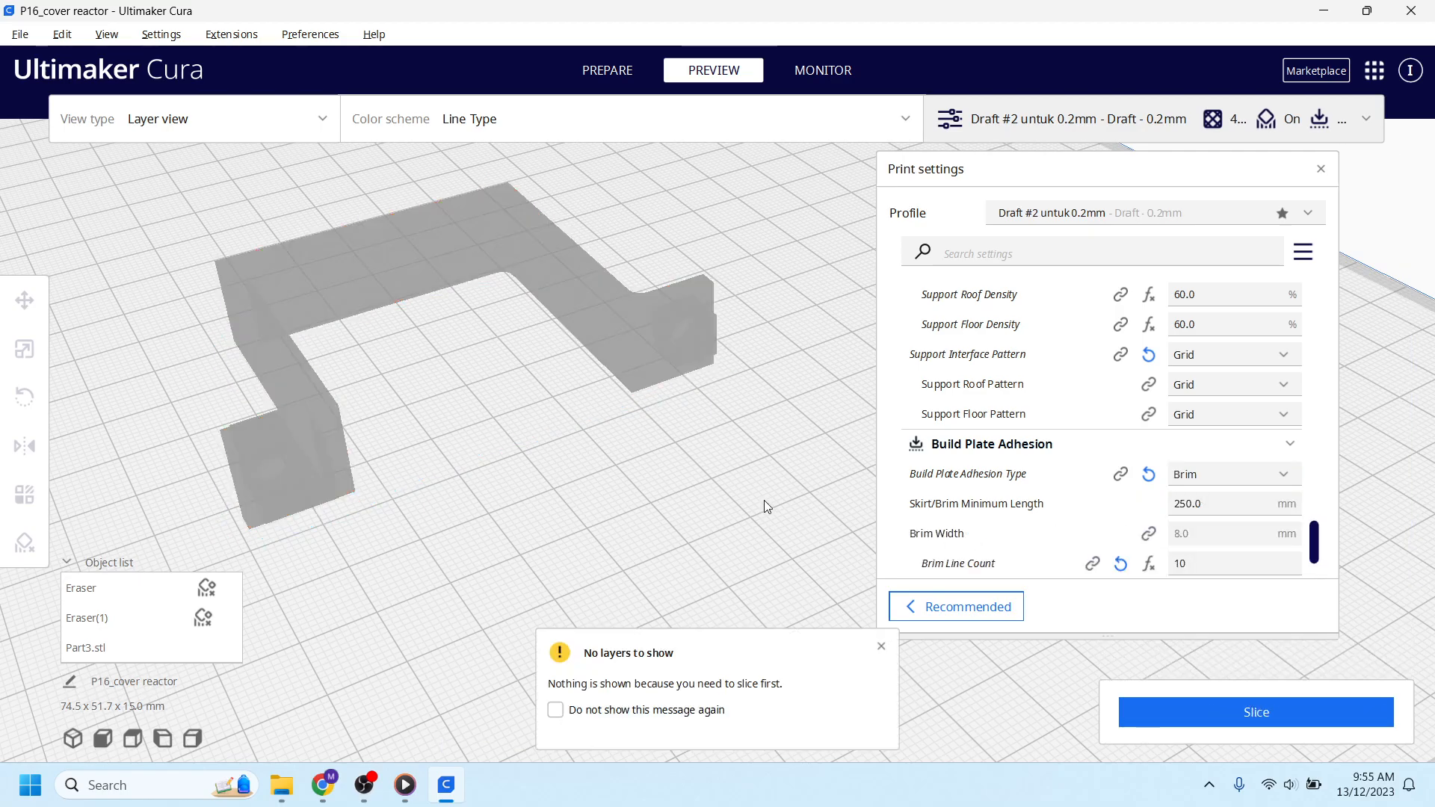
pyautogui.click(1193, 712)
pyautogui.moveTo(709, 368)
pyautogui.mouseDown(button='right')
pyautogui.moveTo(646, 364)
pyautogui.moveTo(683, 377)
pyautogui.mouseUp(button='right')
pyautogui.moveTo(671, 453); pyautogui.dragTo(670, 366, button='right')
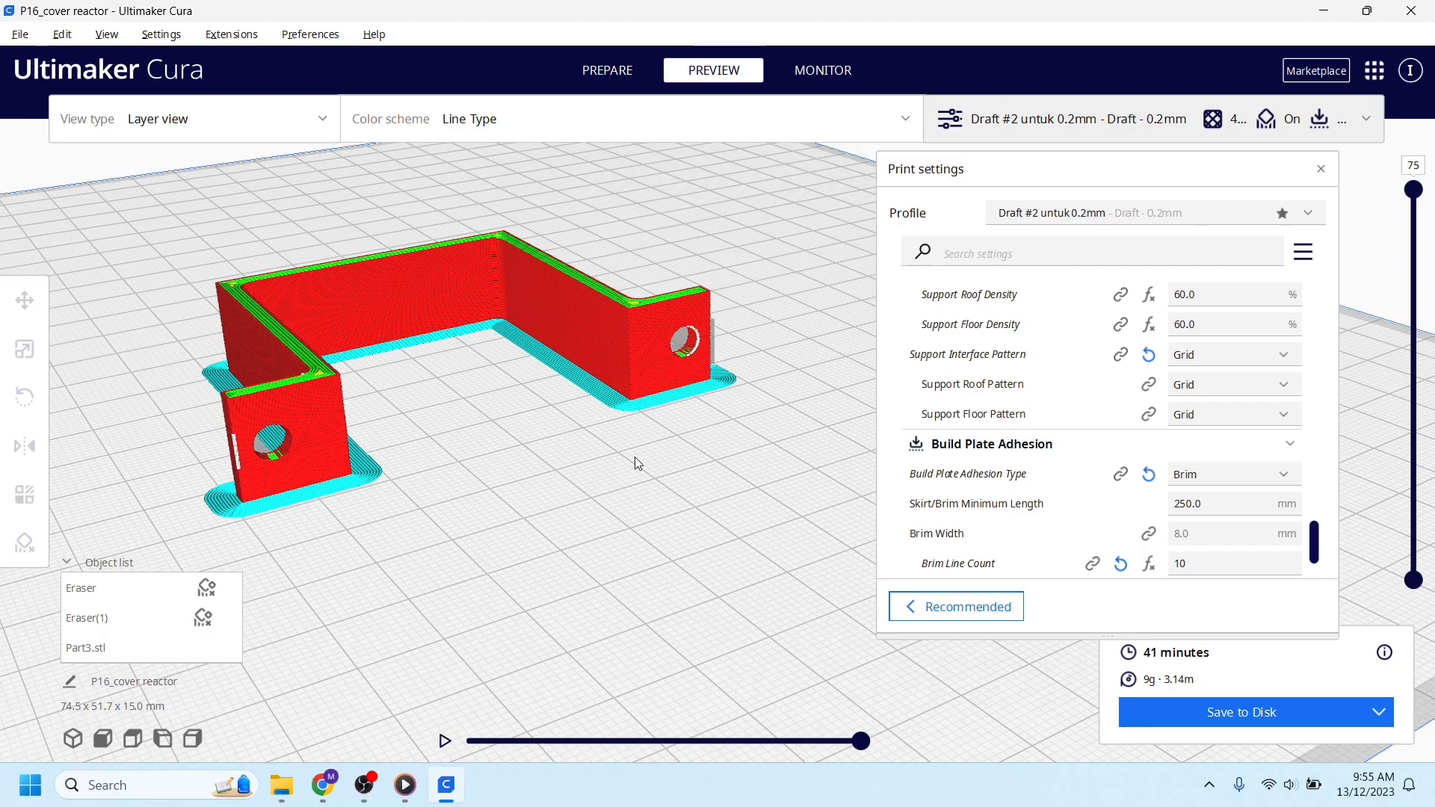
pyautogui.moveTo(625, 460); pyautogui.dragTo(615, 551, button='right')
pyautogui.moveTo(552, 473); pyautogui.dragTo(588, 546, button='right')
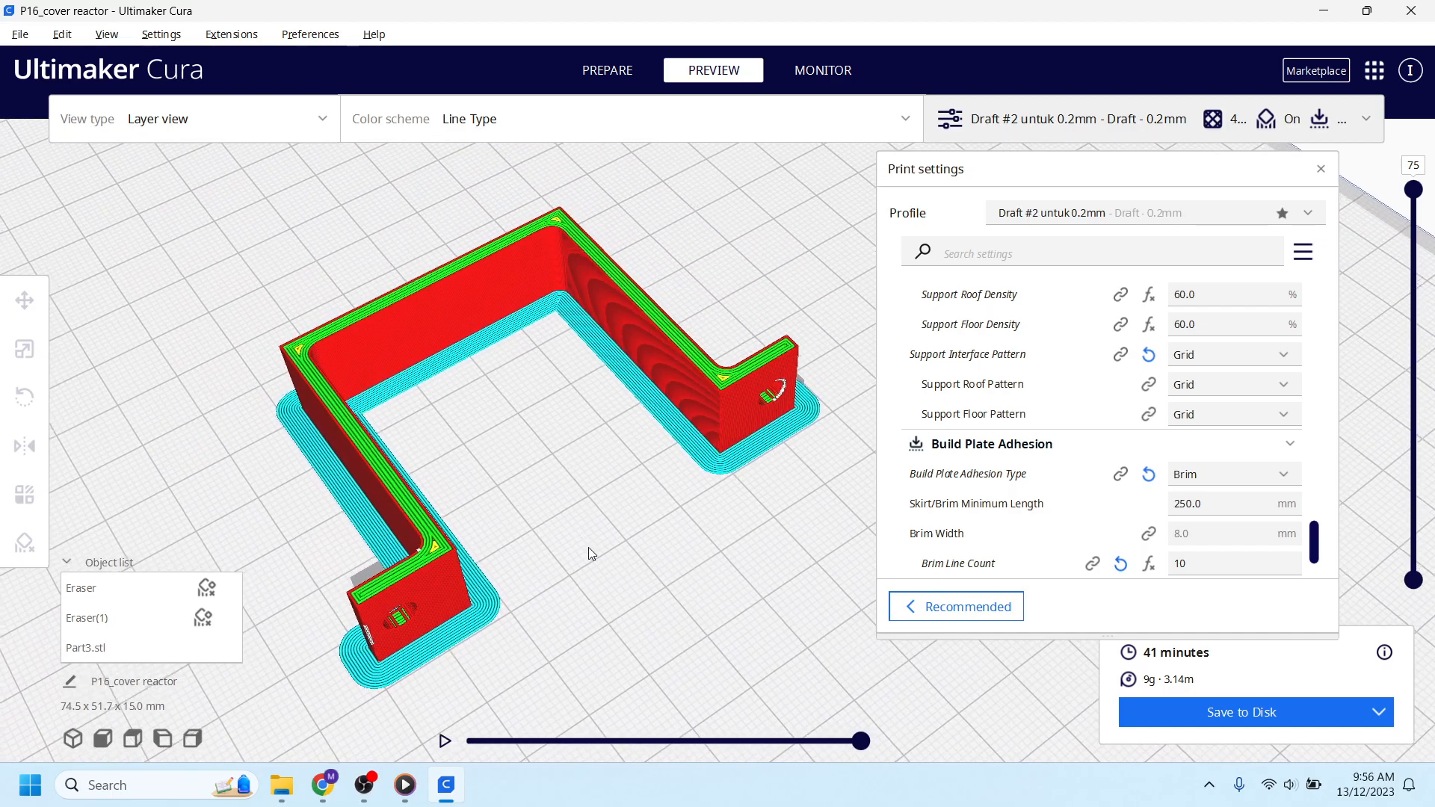